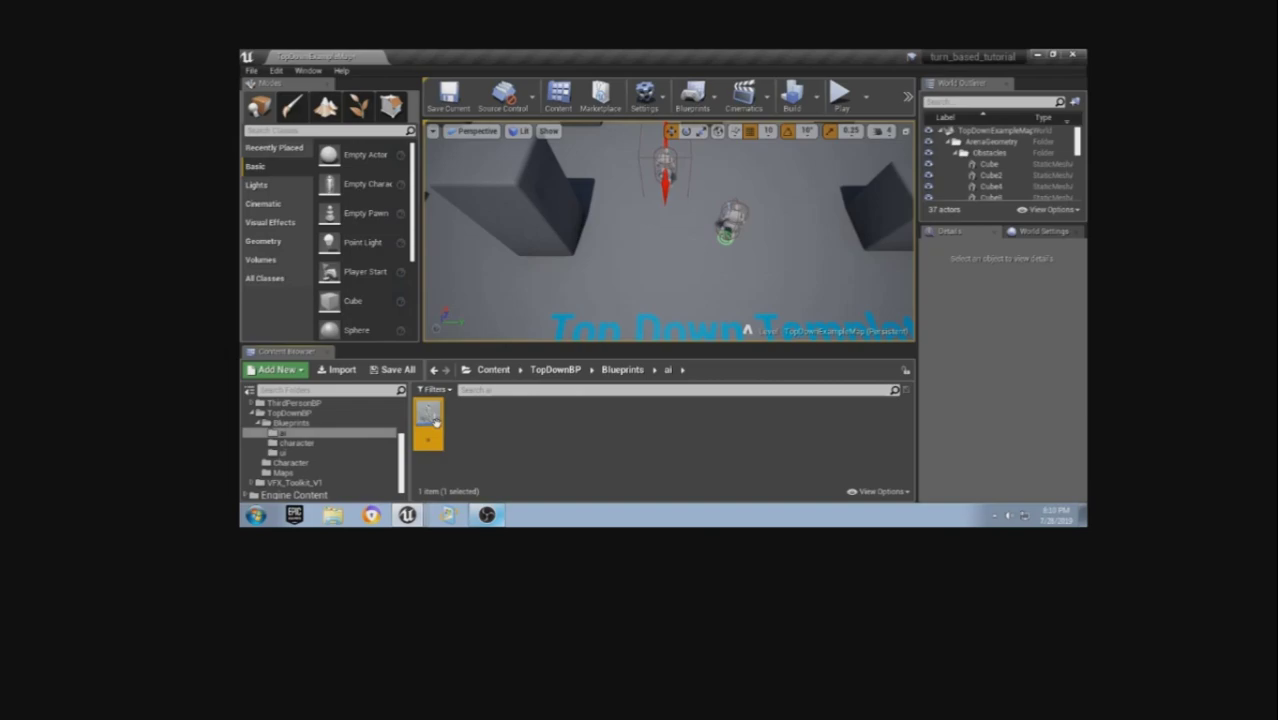
- Open the ai blueprint and add a Text Render component raised above the character's head
double_click(432, 418)
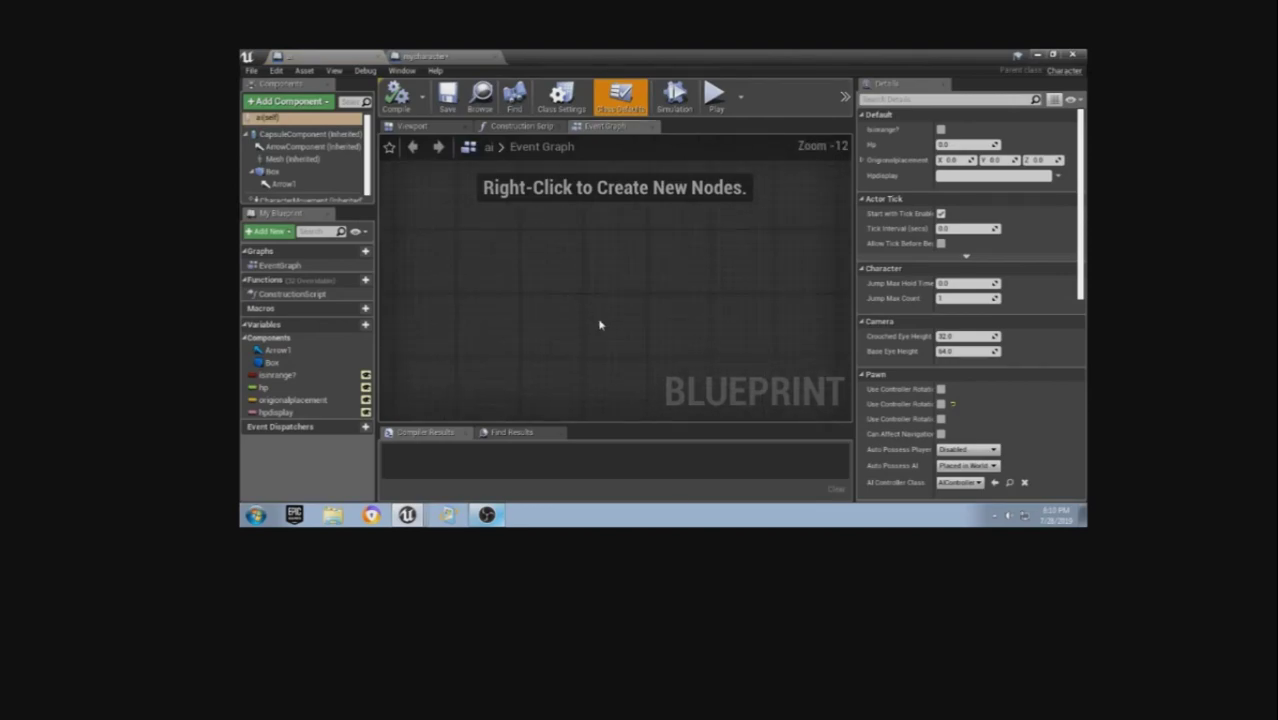
click(299, 119)
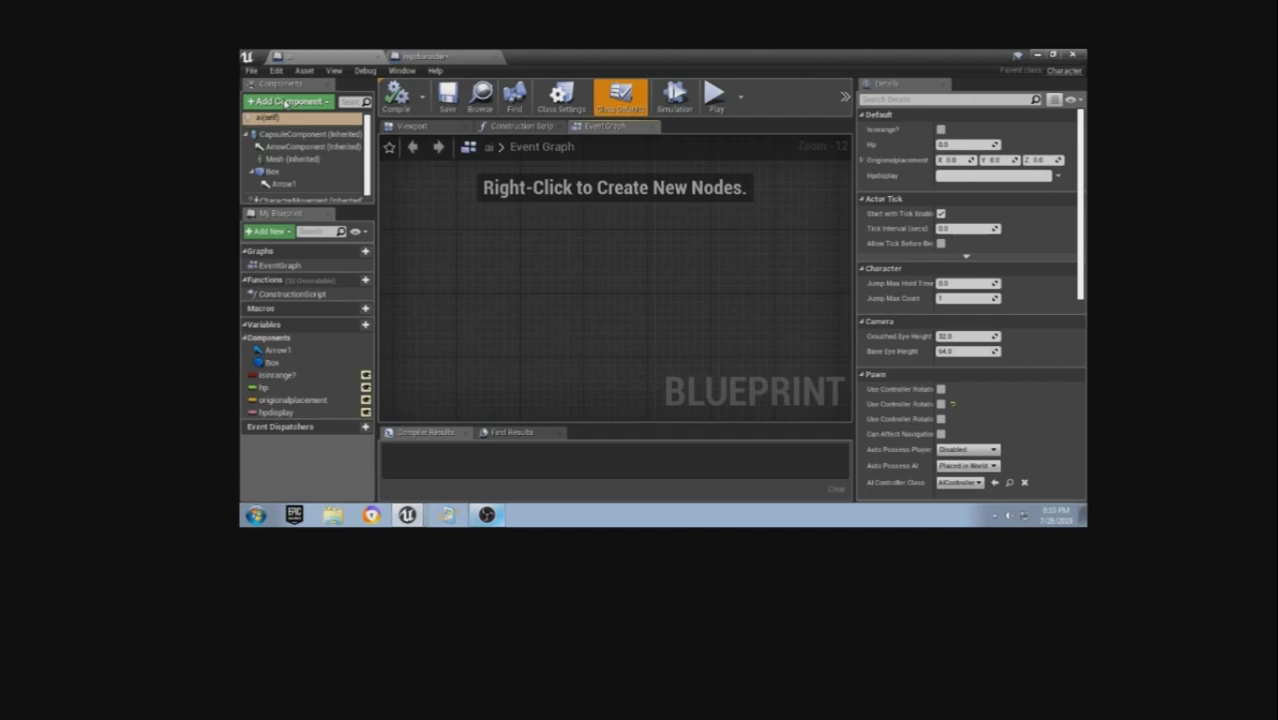
click(286, 103)
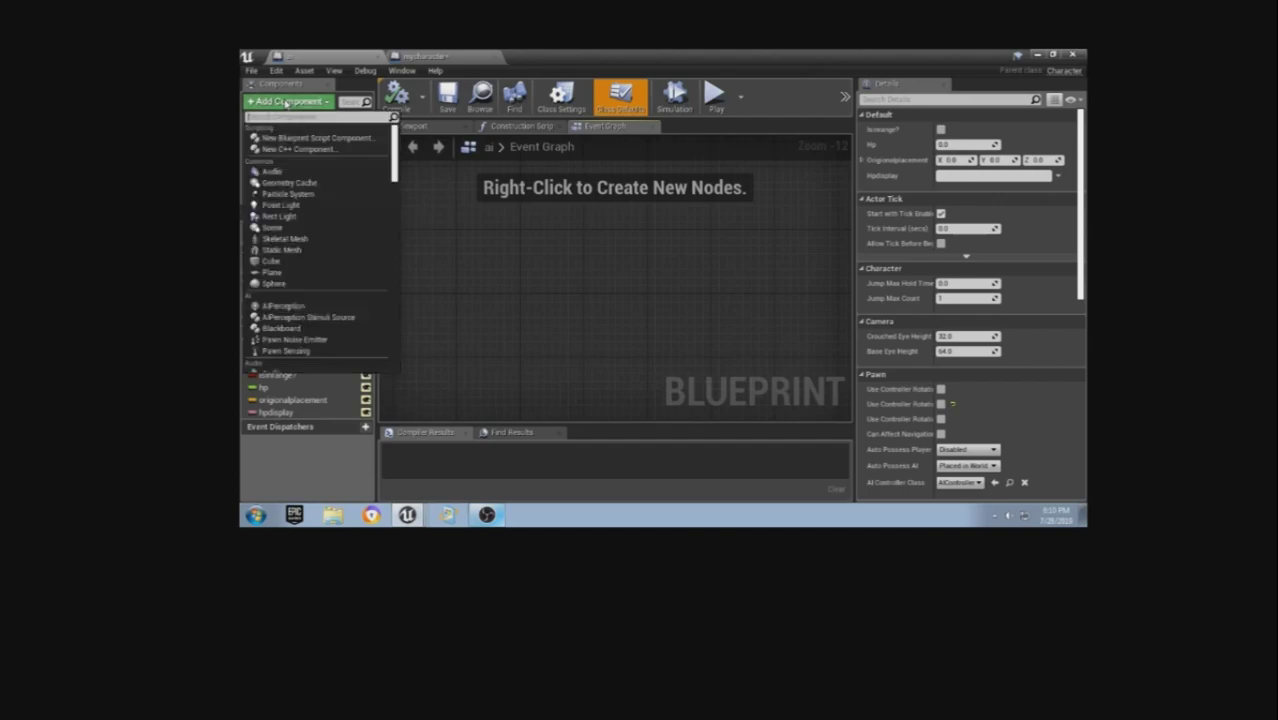
text(text)
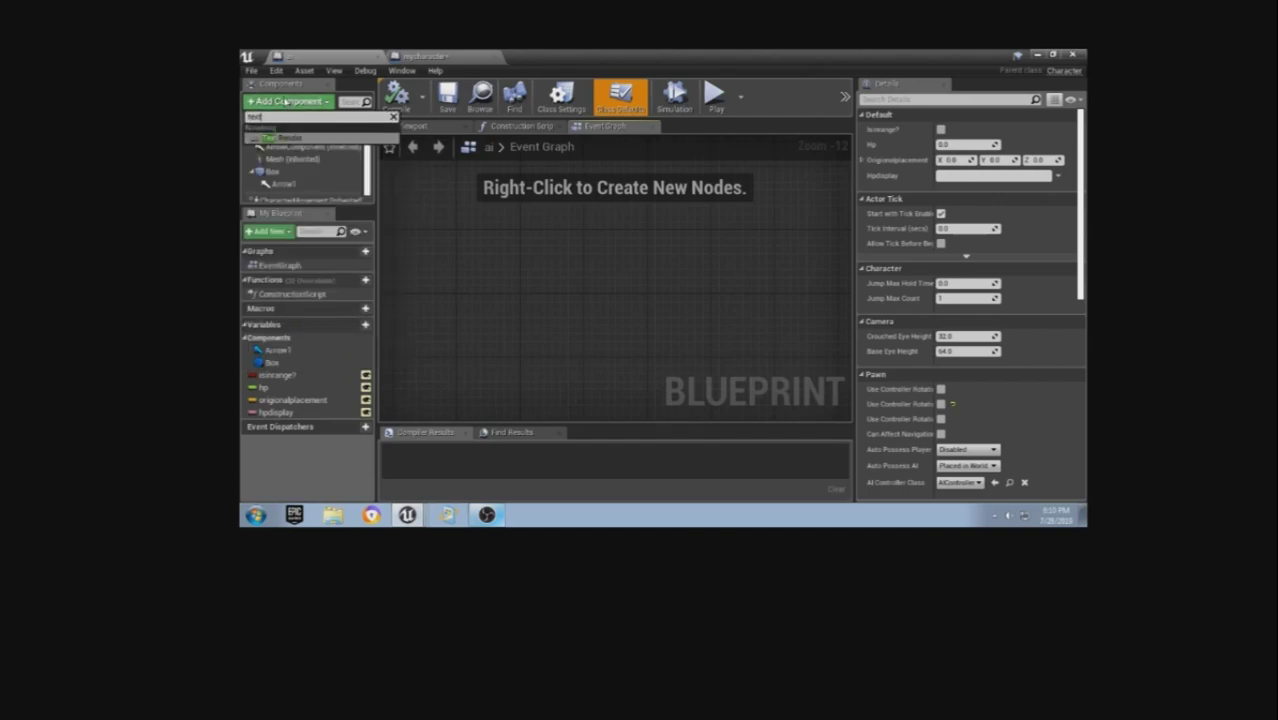
click(295, 139)
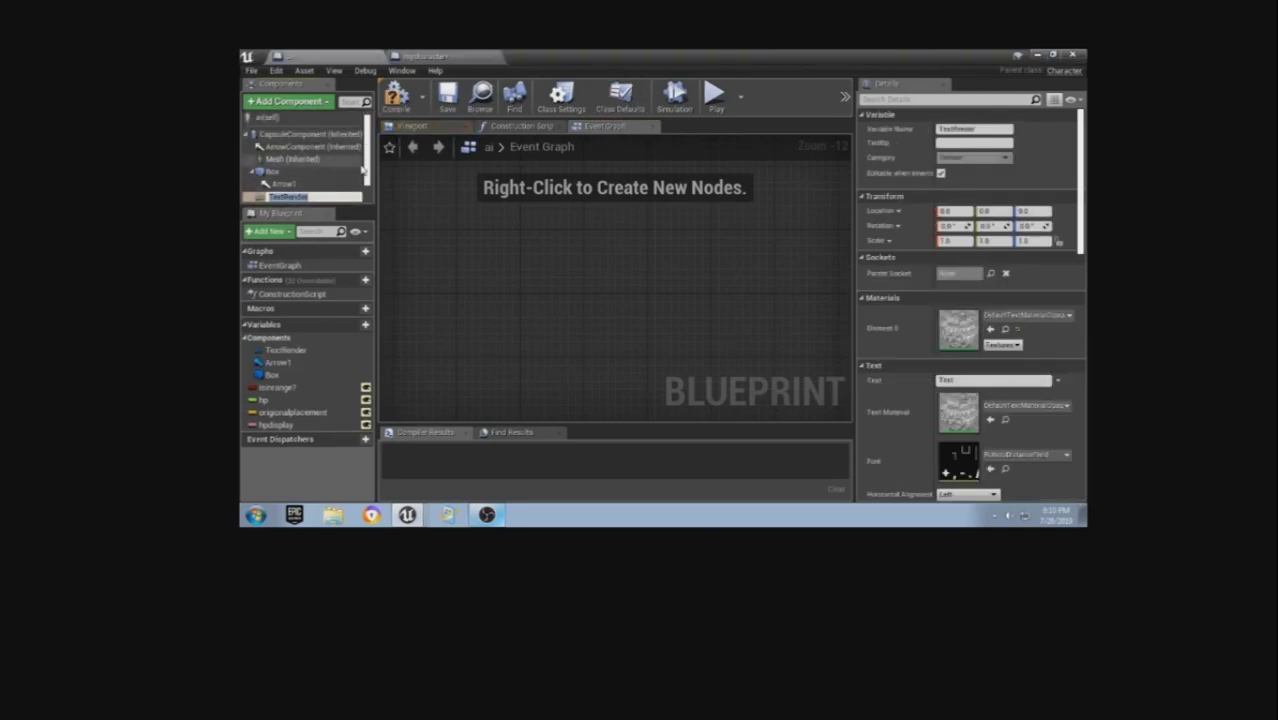
mouse_move(469, 181)
mouse_down()
mouse_move(600, 290)
mouse_move(648, 140)
mouse_move(620, 260)
mouse_move(624, 176)
mouse_up()
- Hide the text render by unticking Rendering > Visible, then compile the blueprint
scroll(620, 260, down, 3)
scroll(620, 260, up, 3)
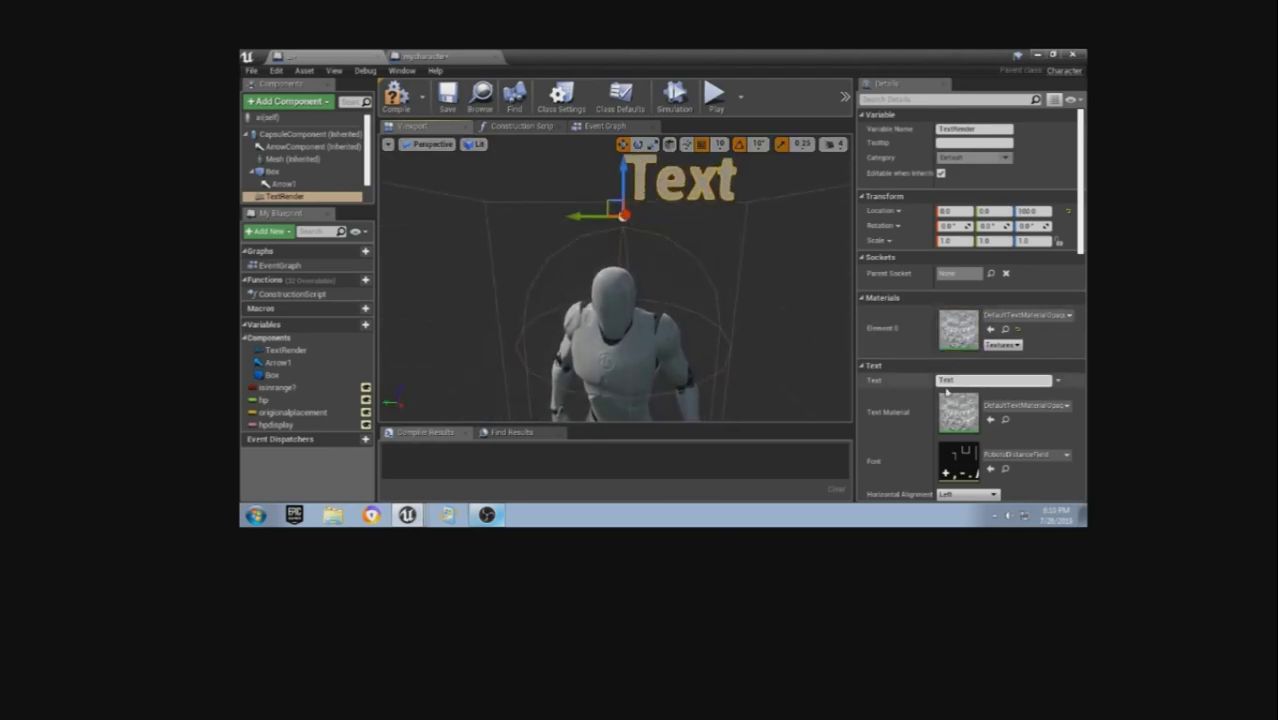
scroll(883, 380, down, 2)
scroll(900, 360, down, 2)
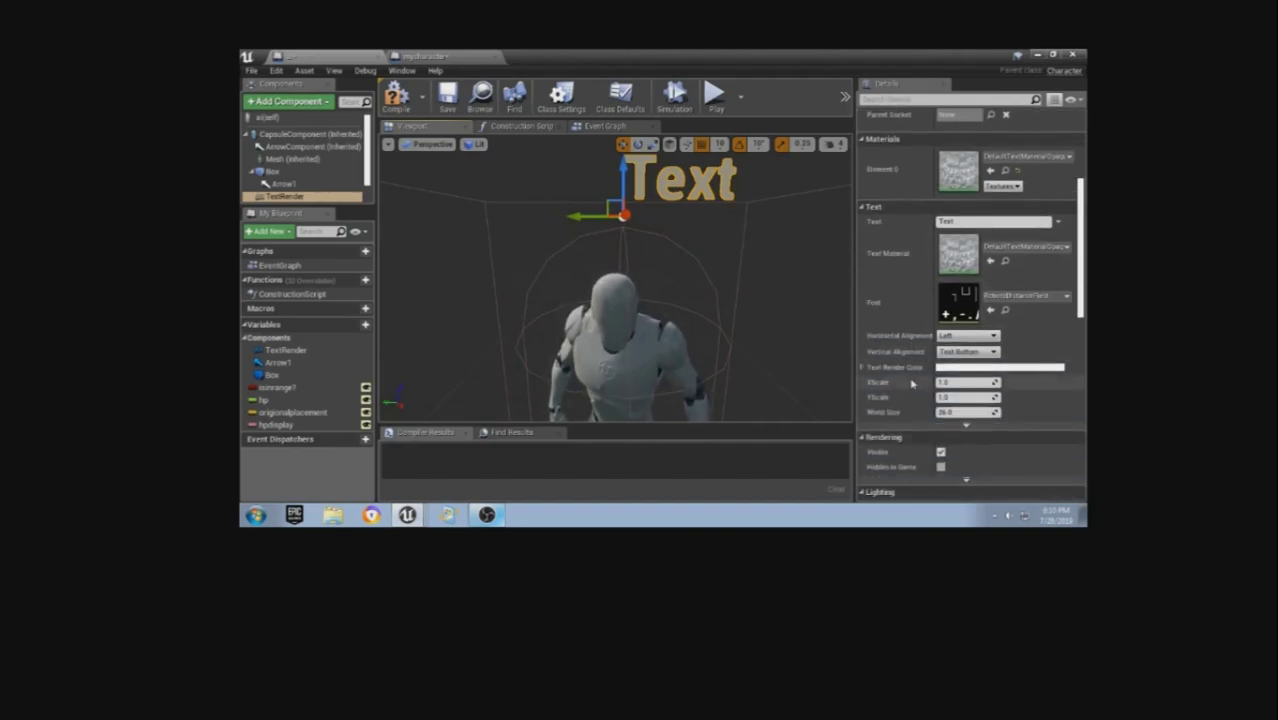
scroll(930, 330, down, 2)
click(941, 313)
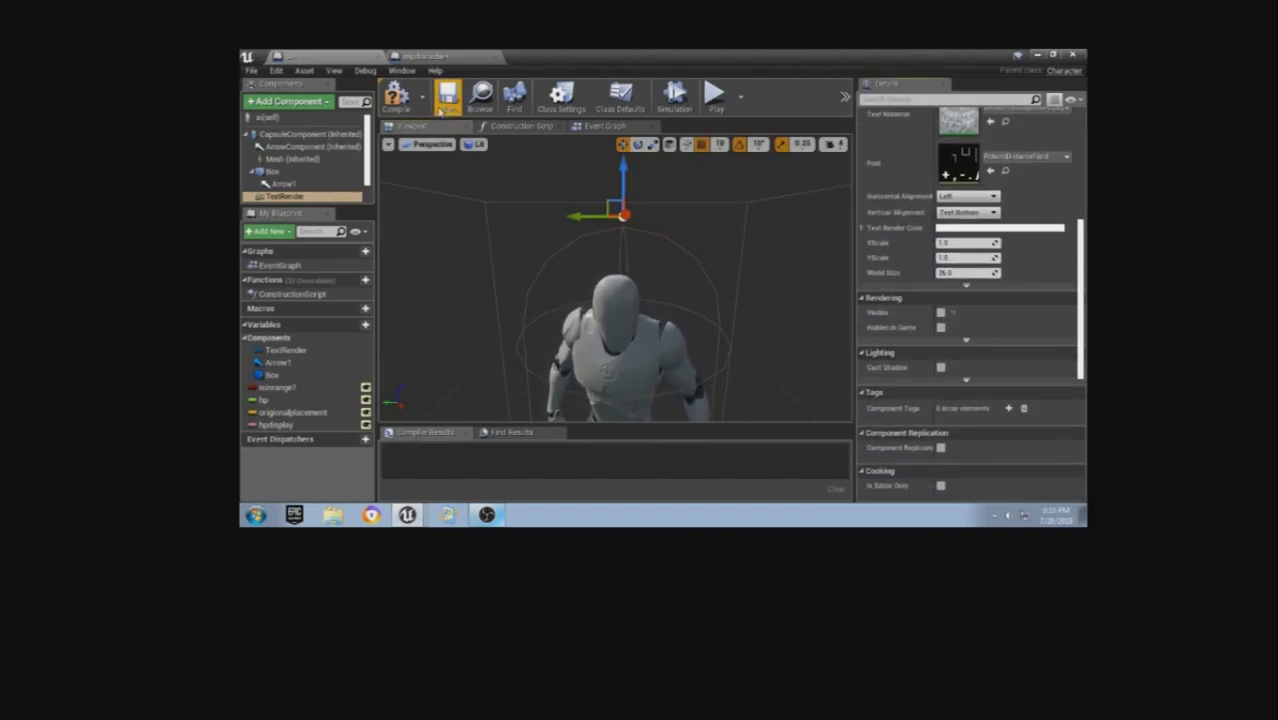
click(396, 98)
- Duplicate the text render as a visible TextRender1 moved to the left
click(287, 197)
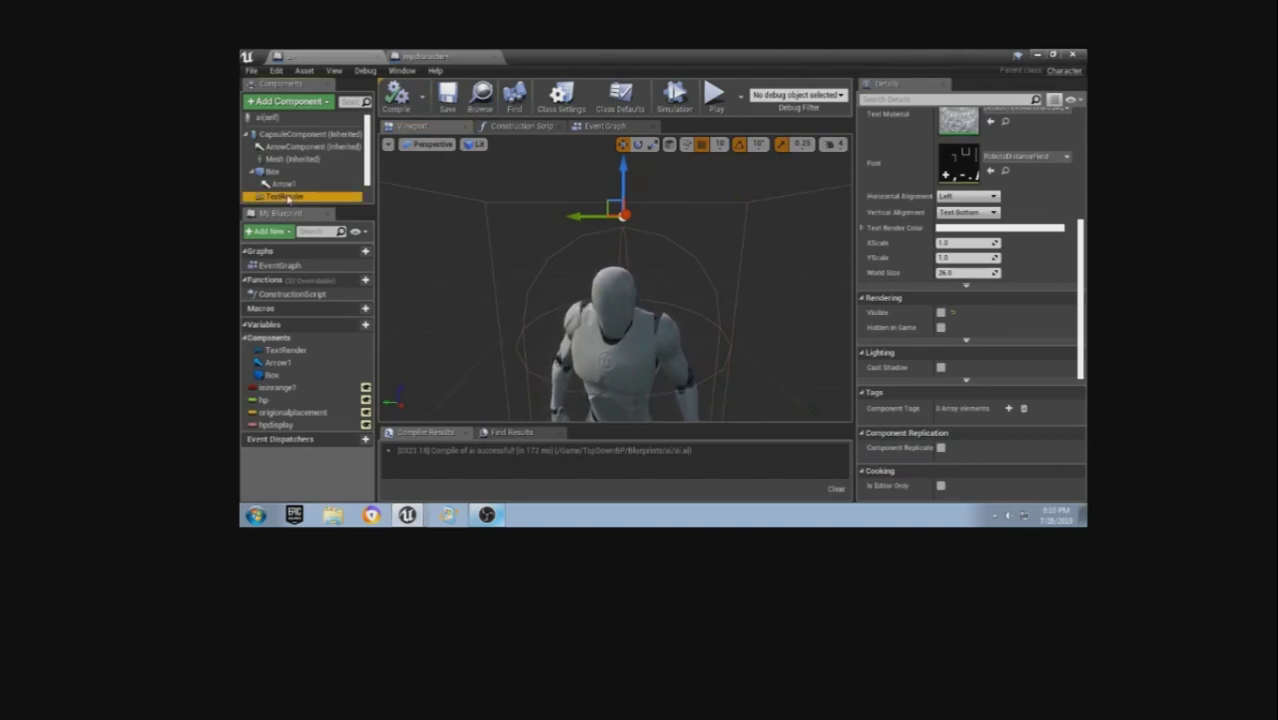
key(ctrl+w)
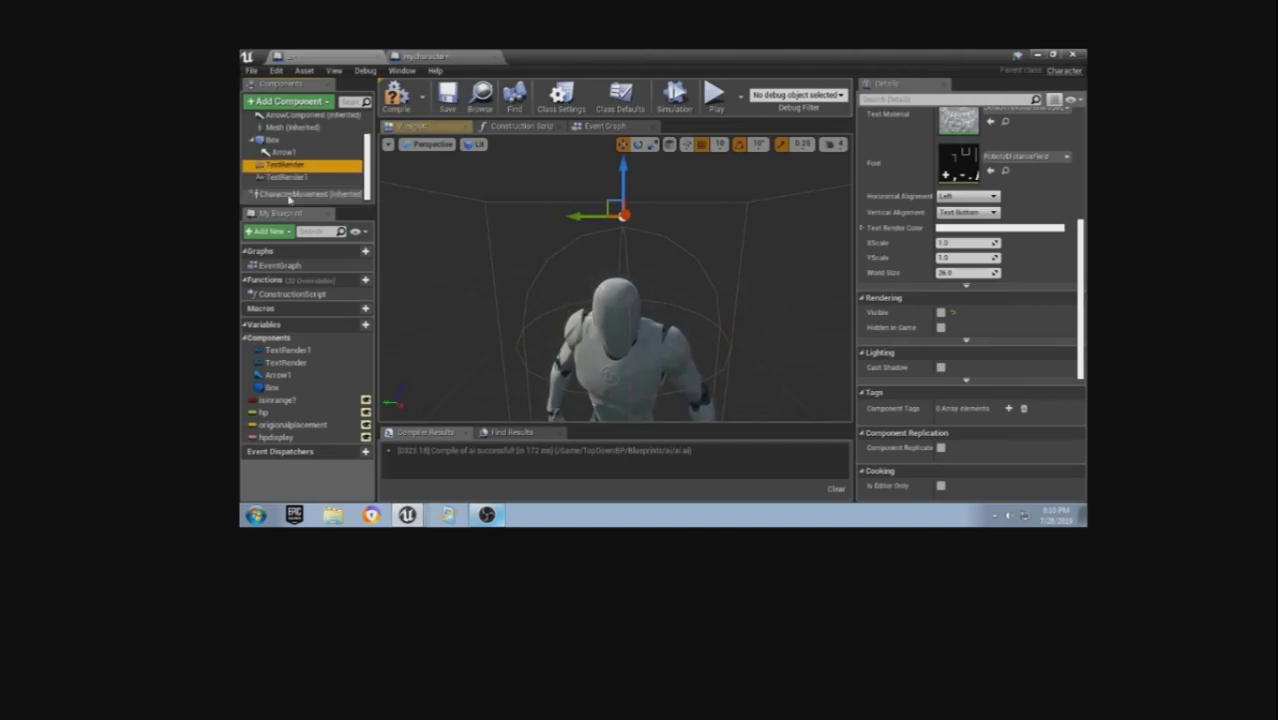
click(300, 178)
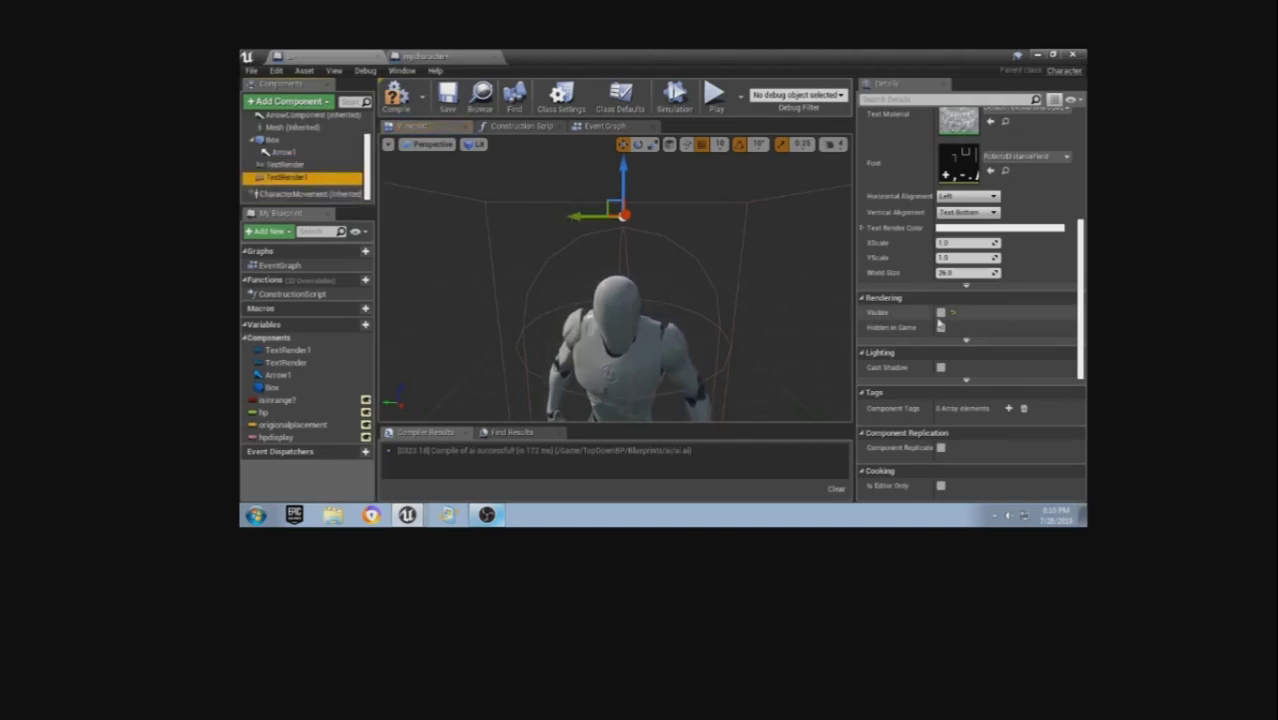
click(940, 313)
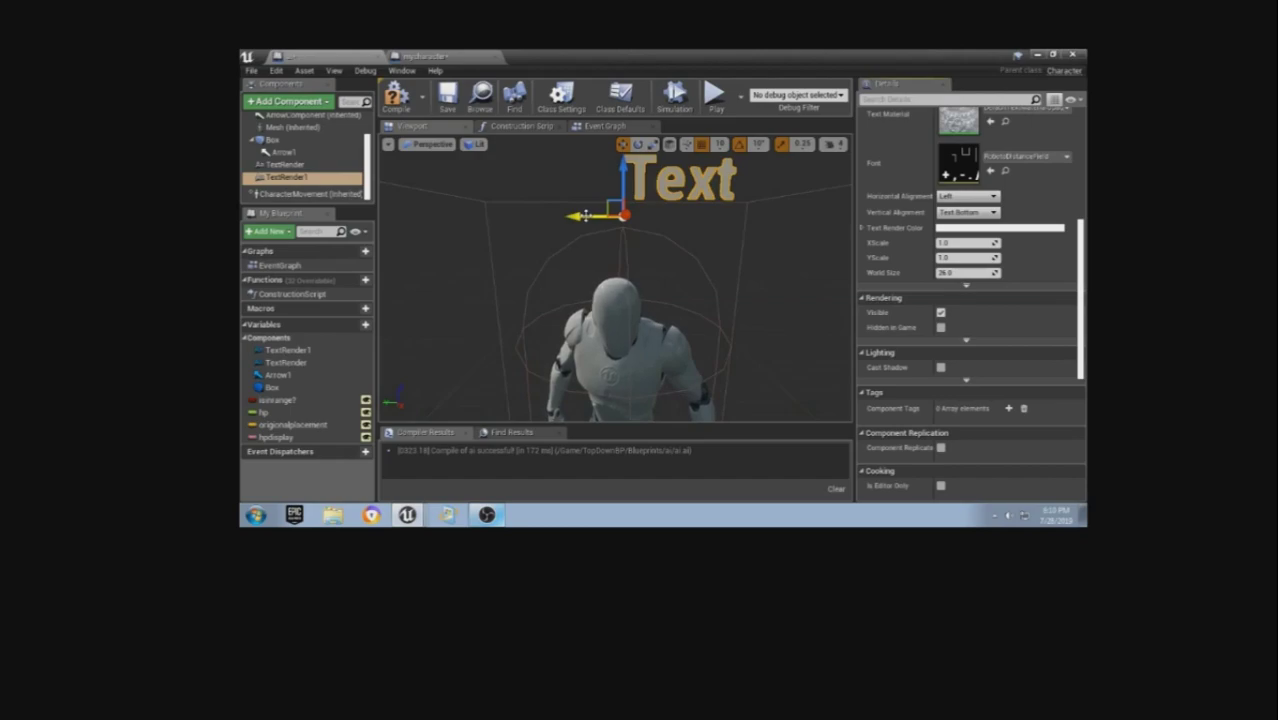
drag(586, 215, 481, 215)
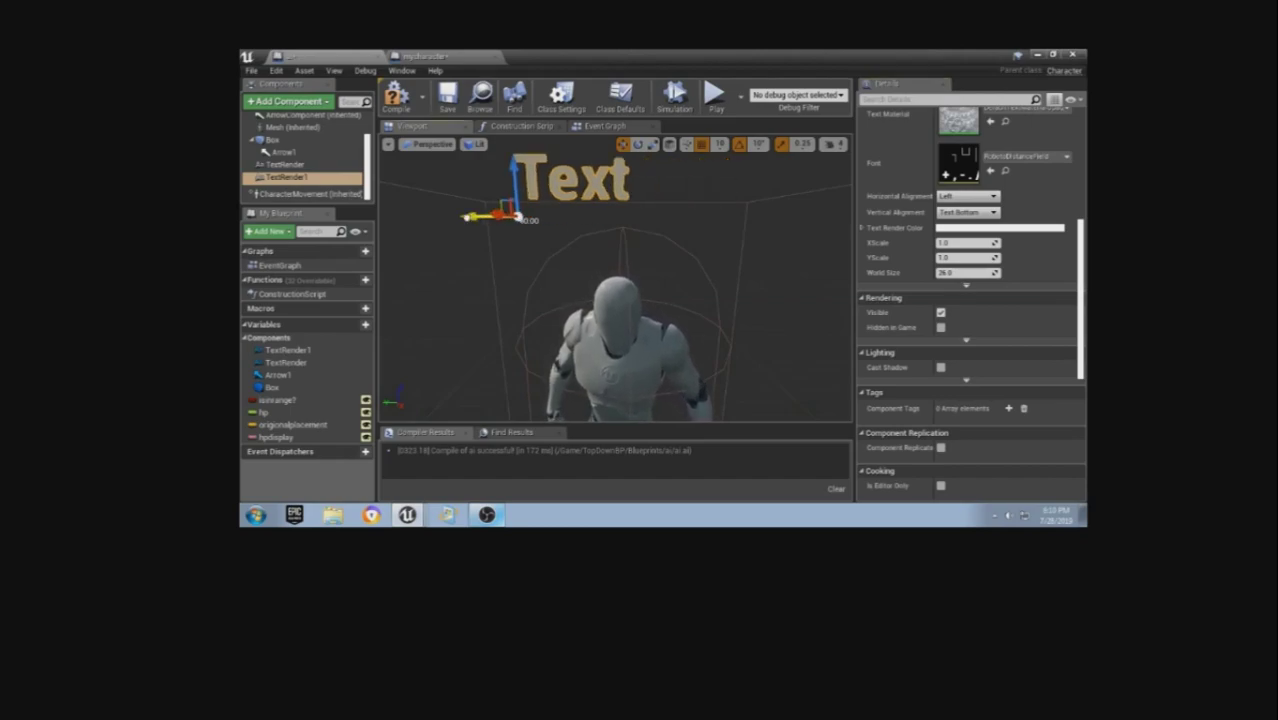
- Set TextRender1's text to 'hp' and compile the blueprint
scroll(905, 300, down, 3)
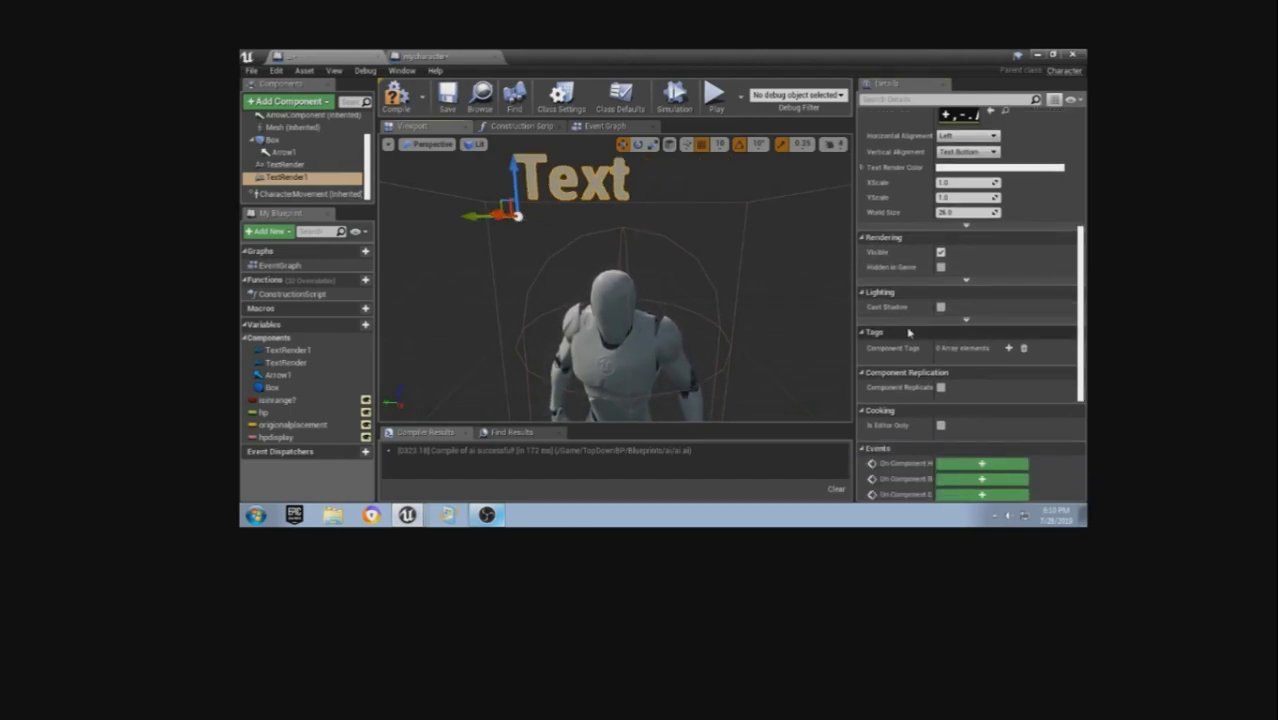
scroll(922, 283, up, 5)
scroll(922, 283, up, 3)
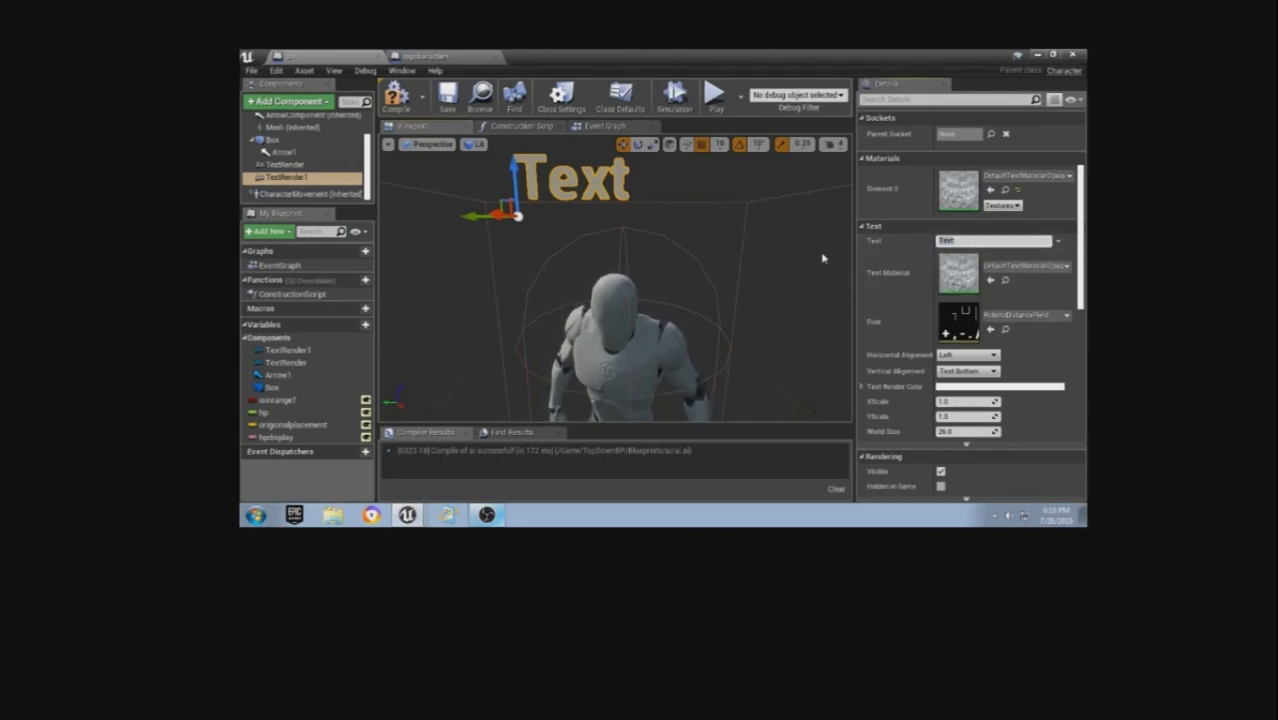
text(hp)
key(Return)
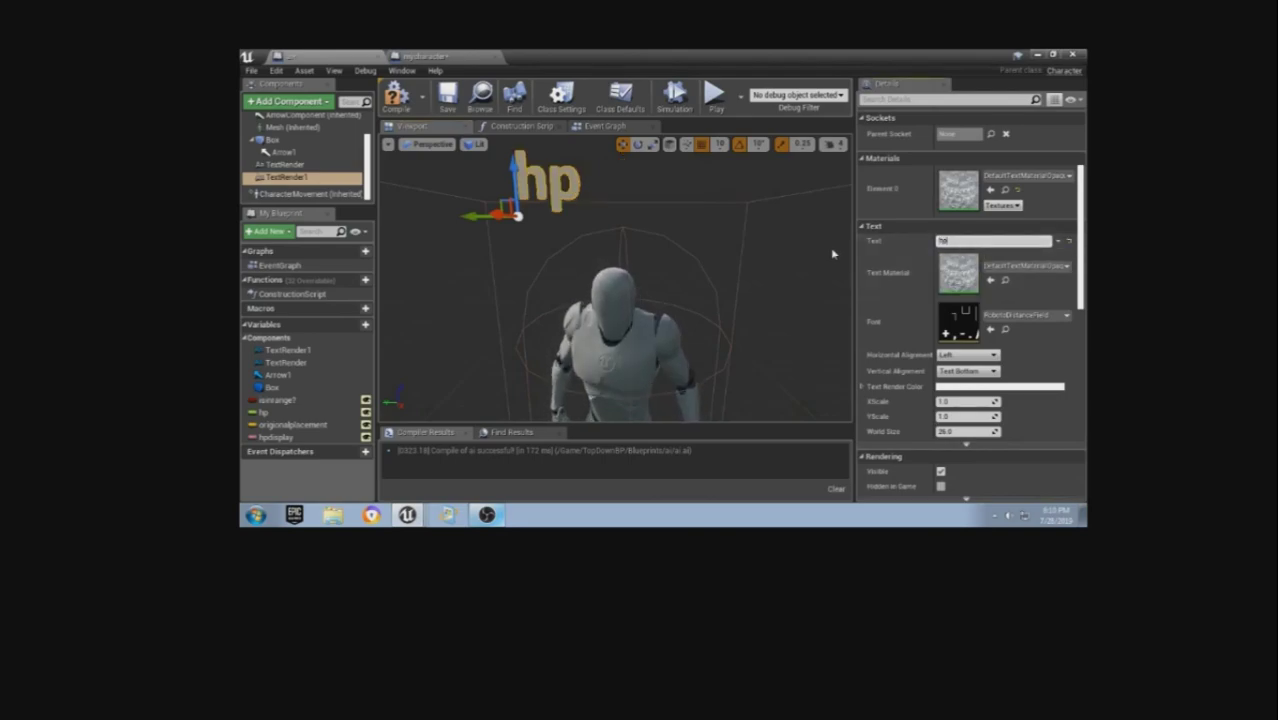
click(400, 112)
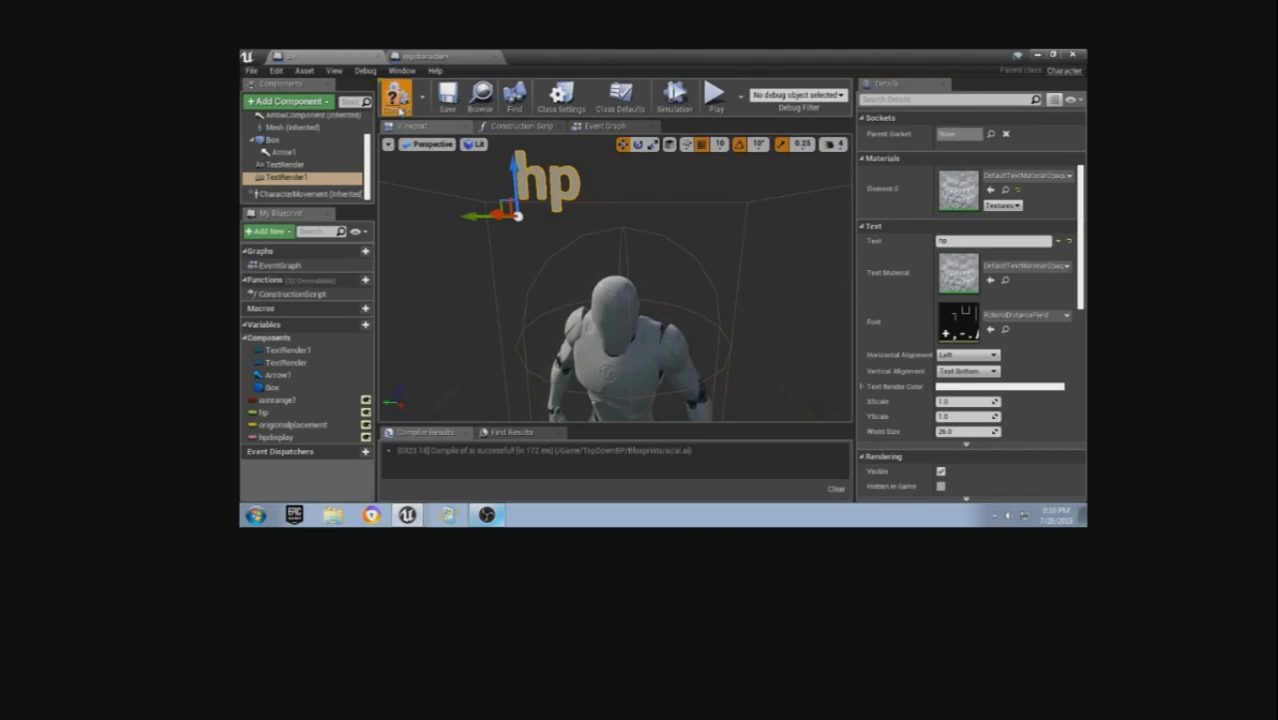
- In the Event Graph, add the Box's On Component Begin Overlap and End Overlap events
click(603, 127)
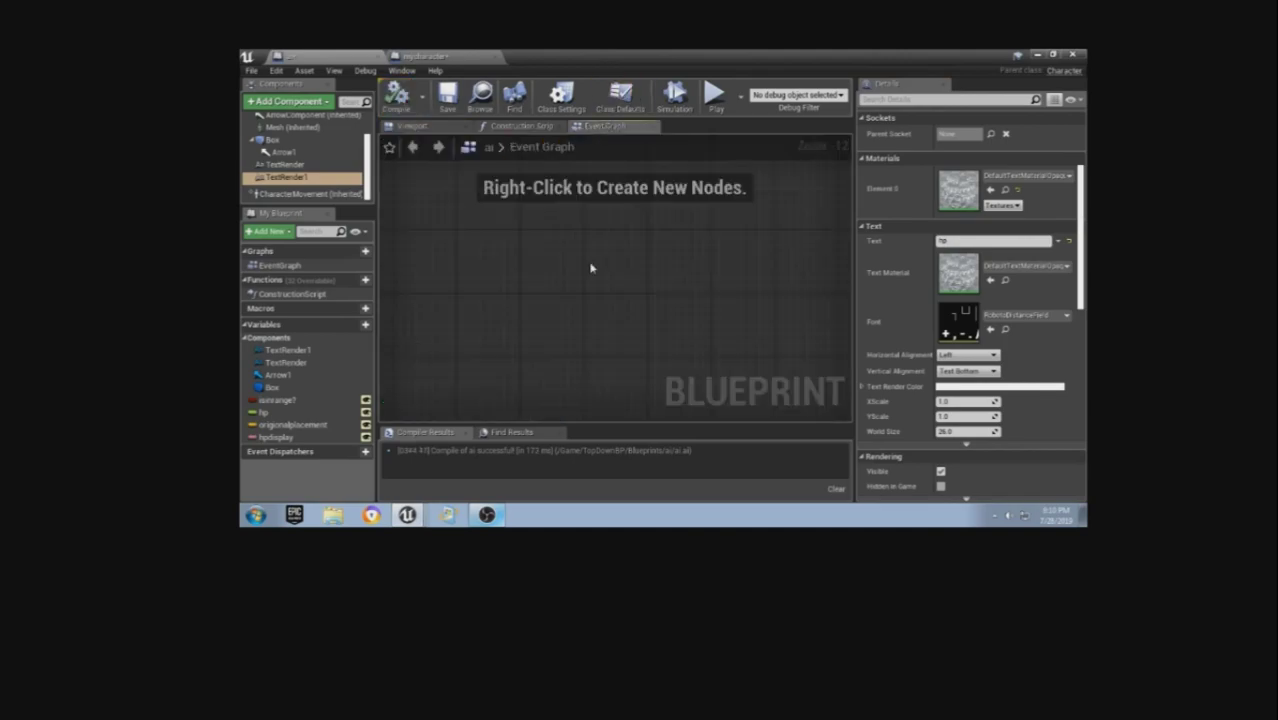
click(281, 142)
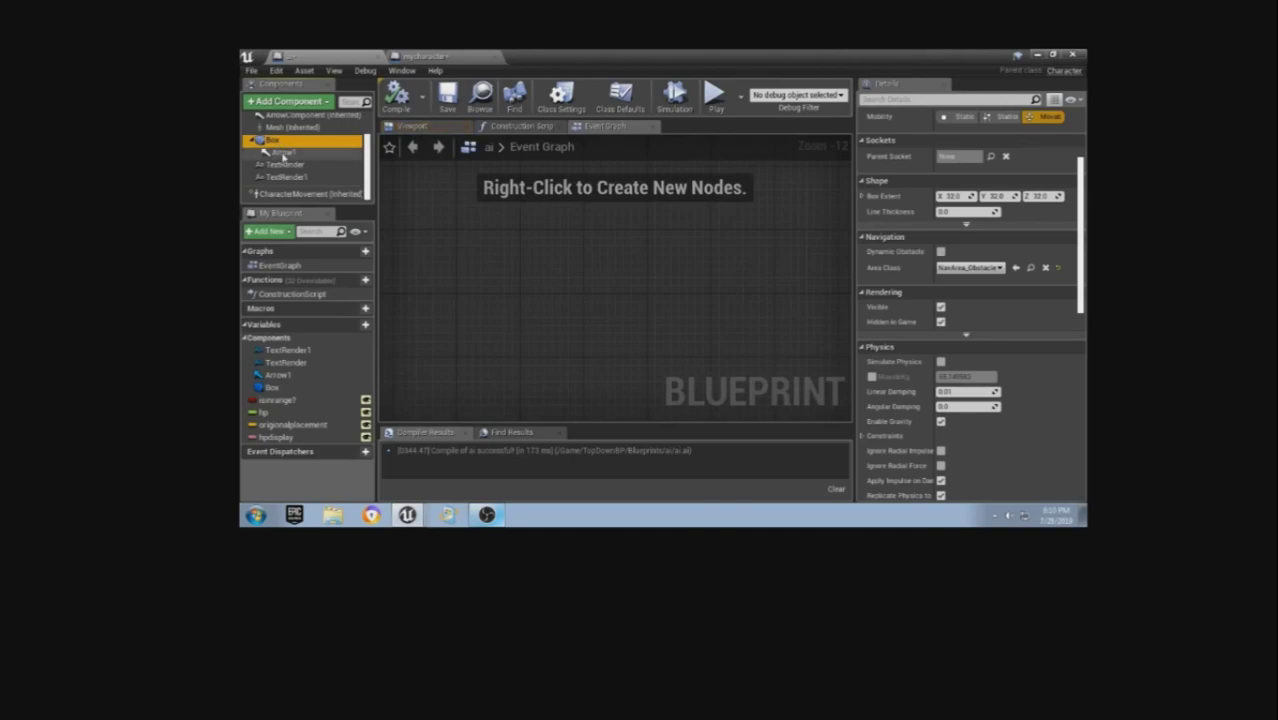
scroll(948, 312, down, 5)
scroll(948, 312, down, 5)
scroll(948, 312, down, 5)
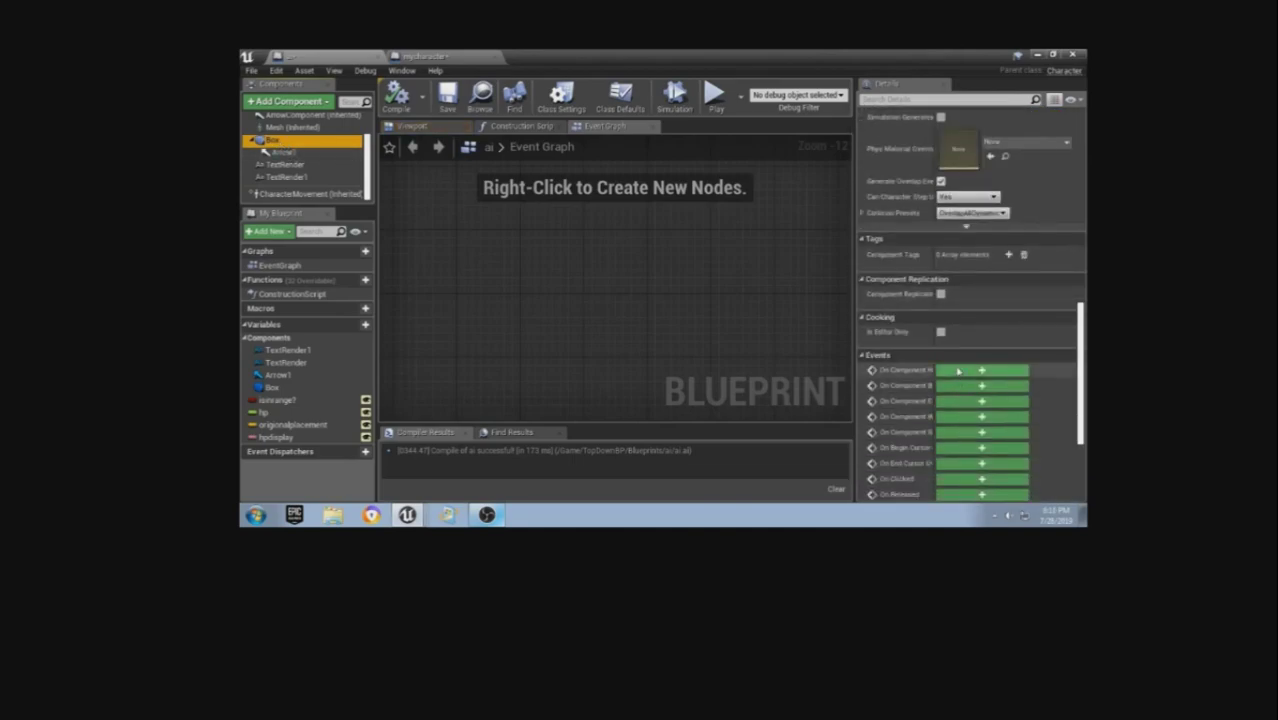
scroll(948, 312, down, 5)
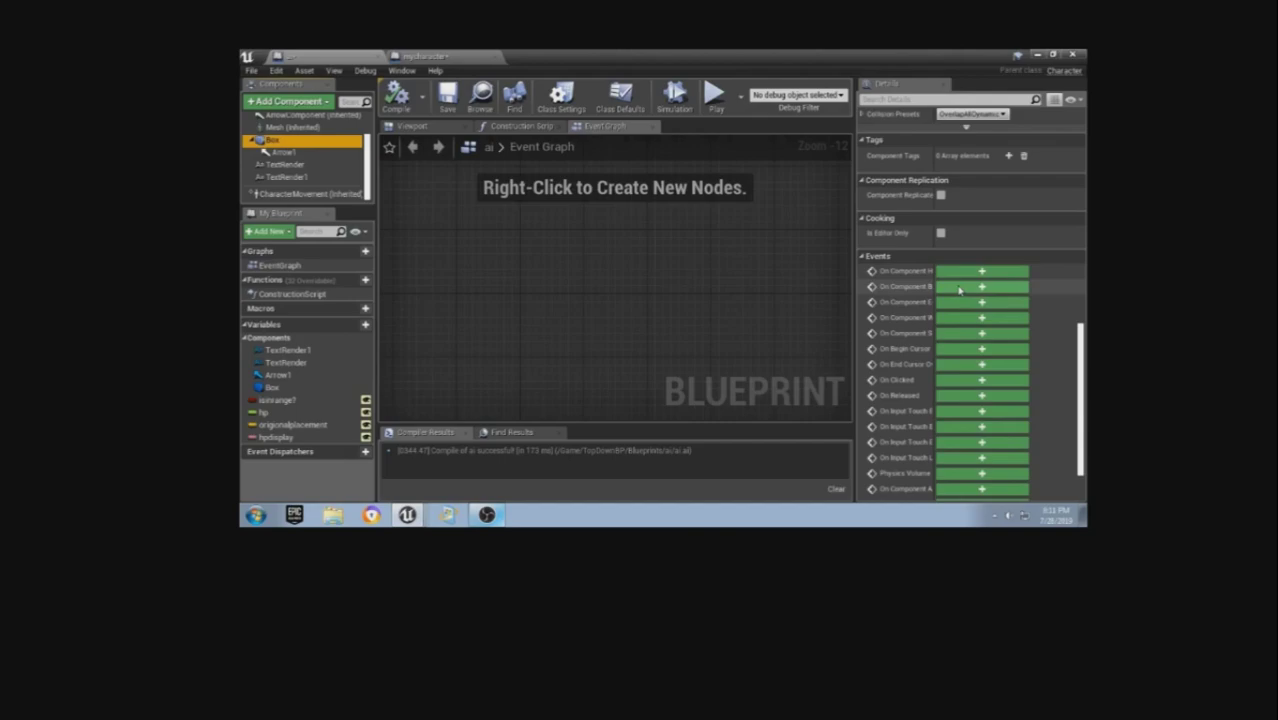
click(959, 289)
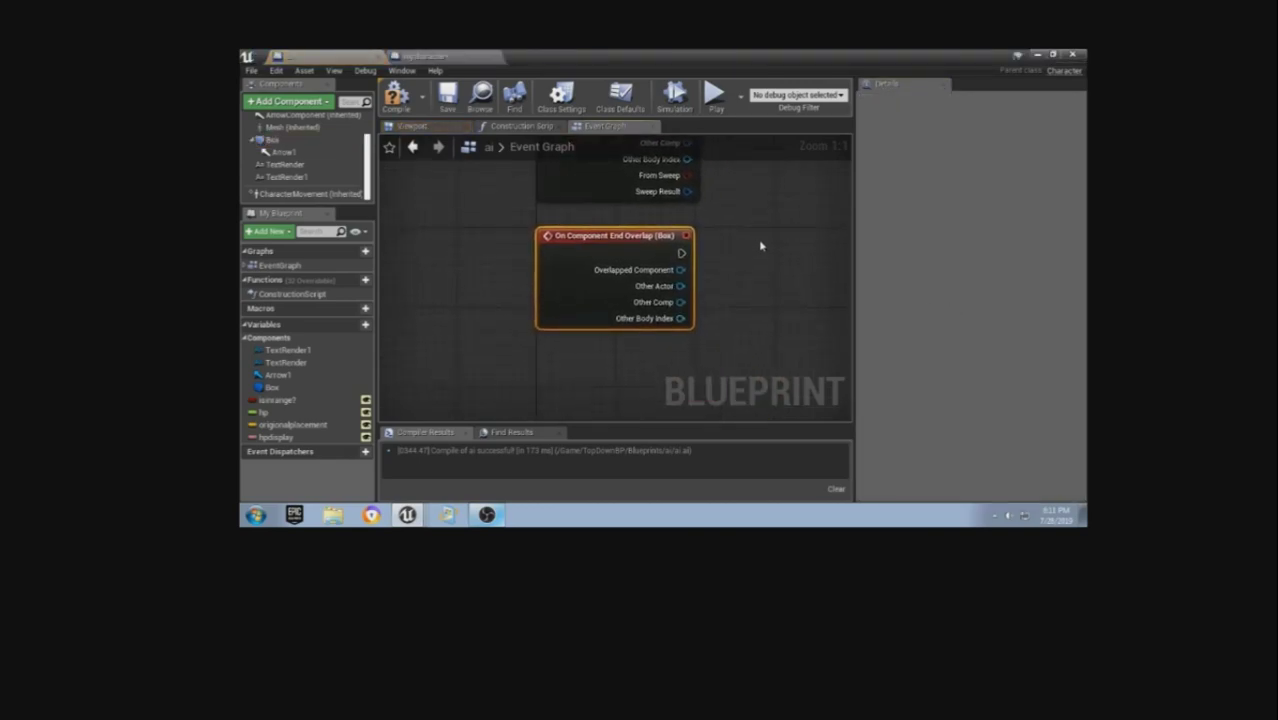
- Add a Cast To mycharacter after the begin-overlap event, with Other Actor as its object
drag(505, 192, 583, 205)
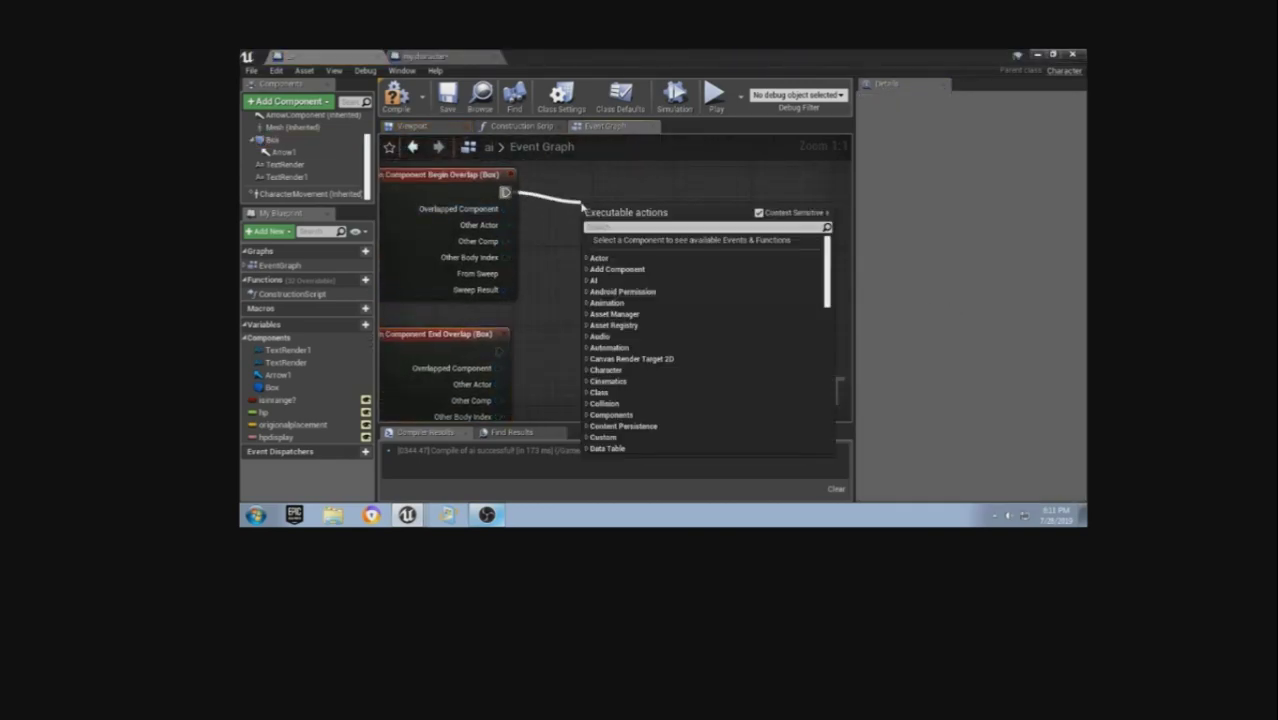
text(cast t)
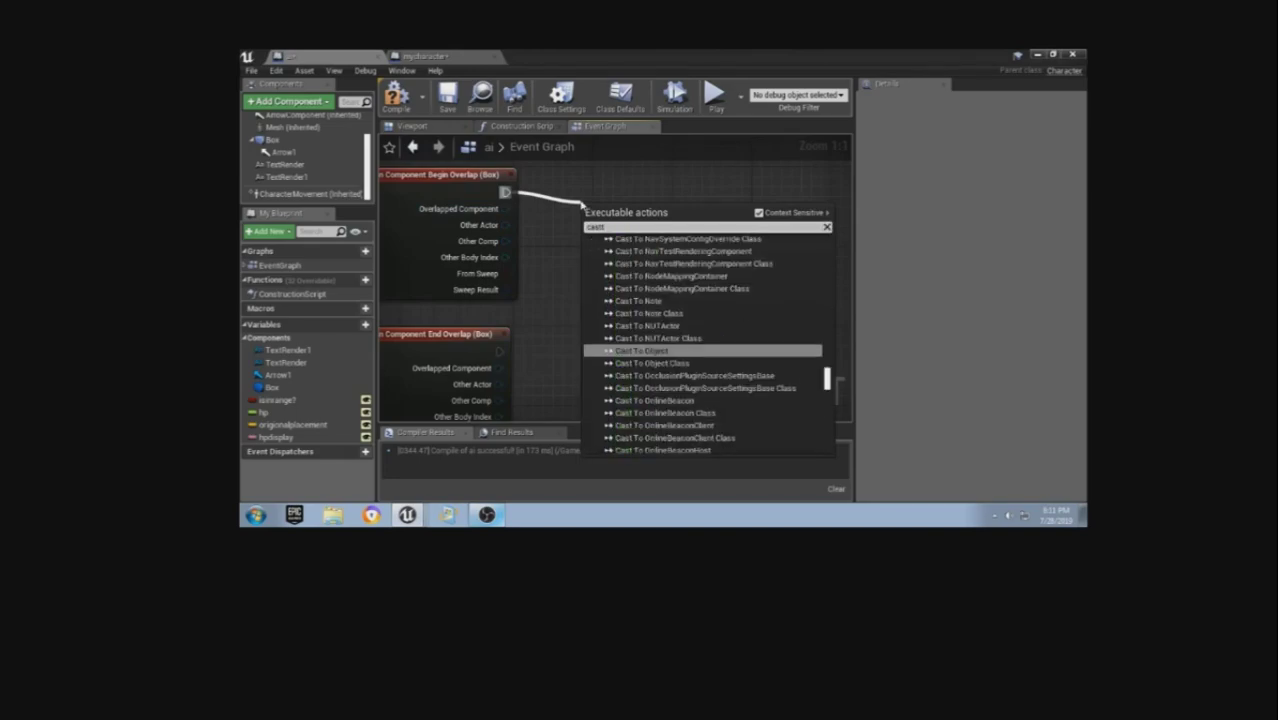
text( my)
click(632, 270)
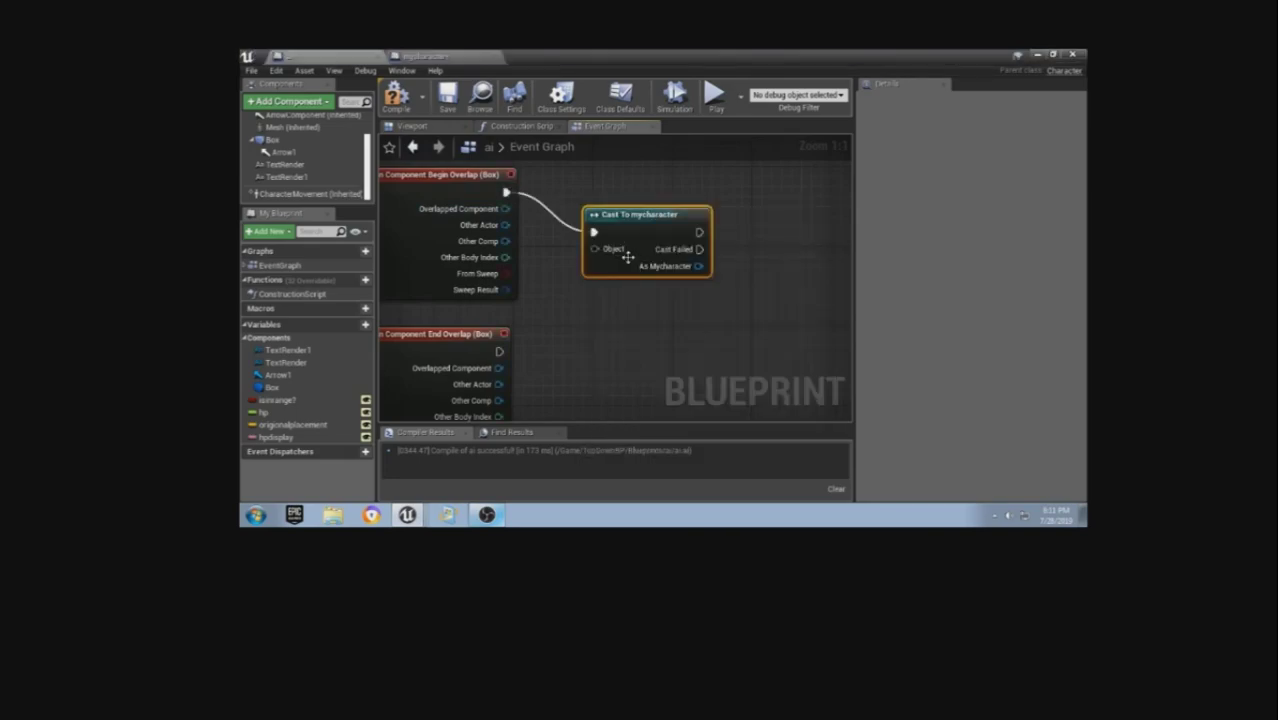
drag(595, 249, 509, 231)
drag(646, 246, 675, 206)
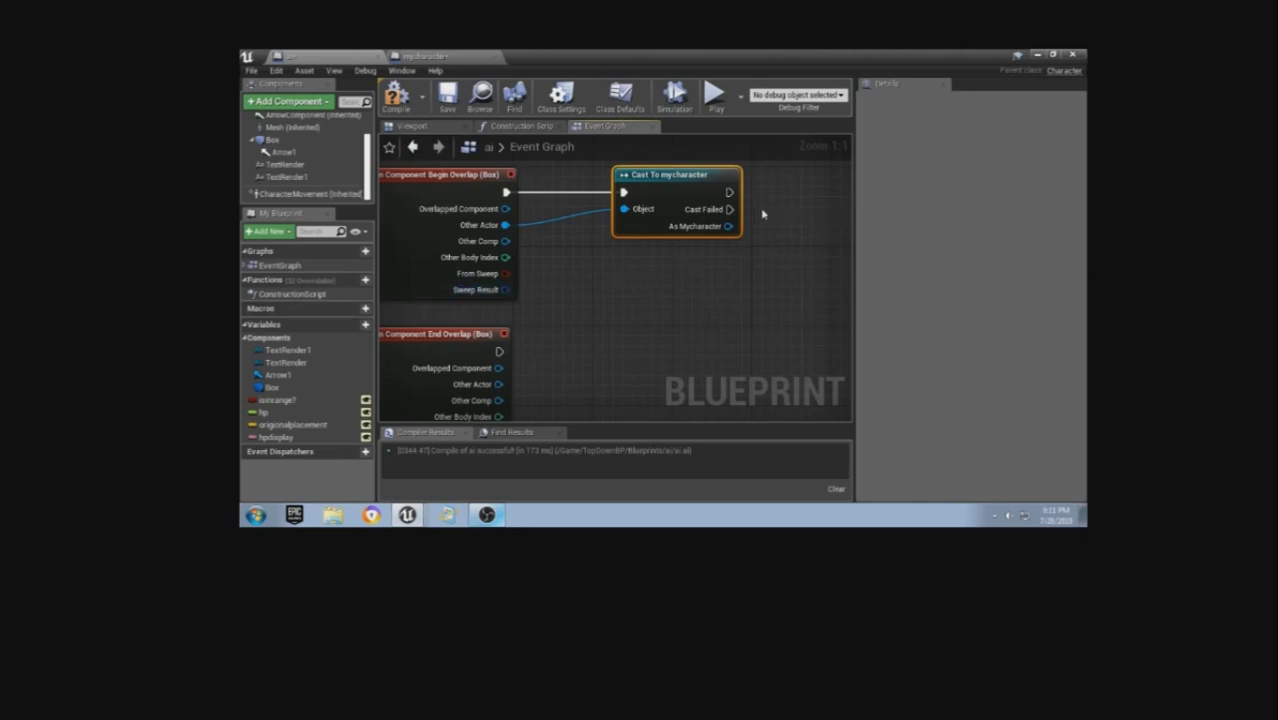
- Search for the Set Inbattle action from the cast's As Mycharacter pin
drag(728, 226, 800, 227)
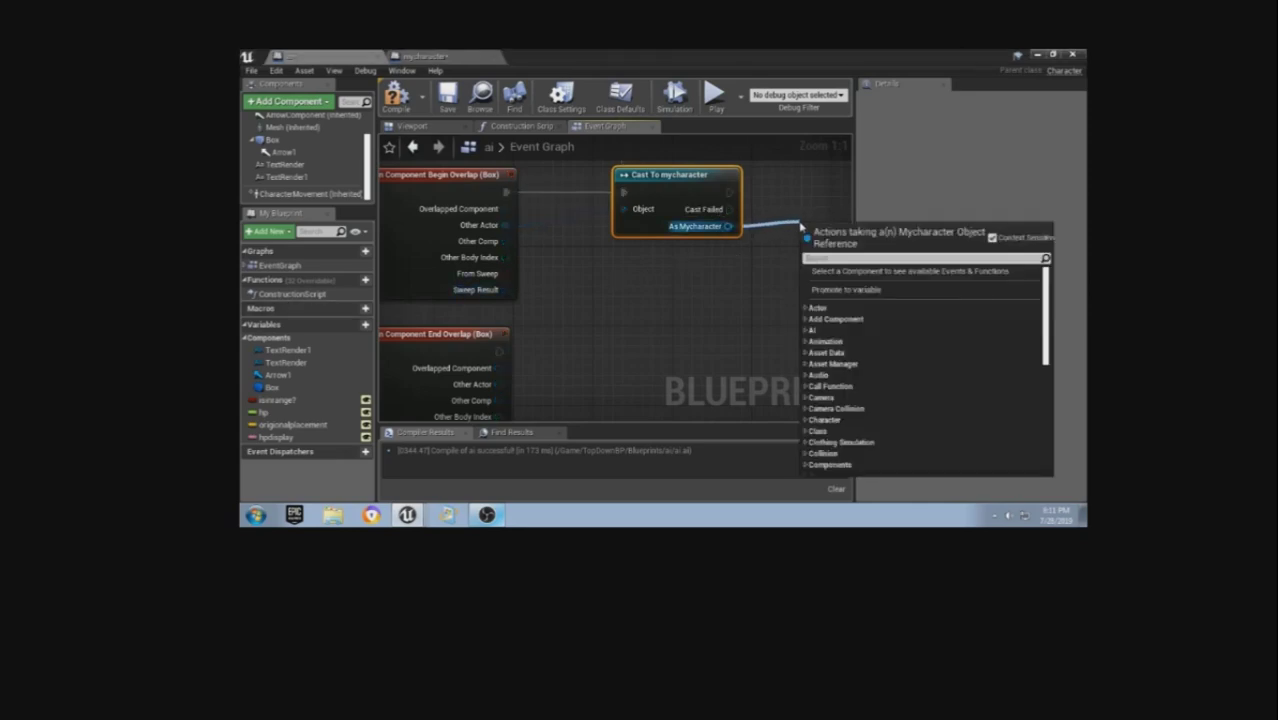
text(get)
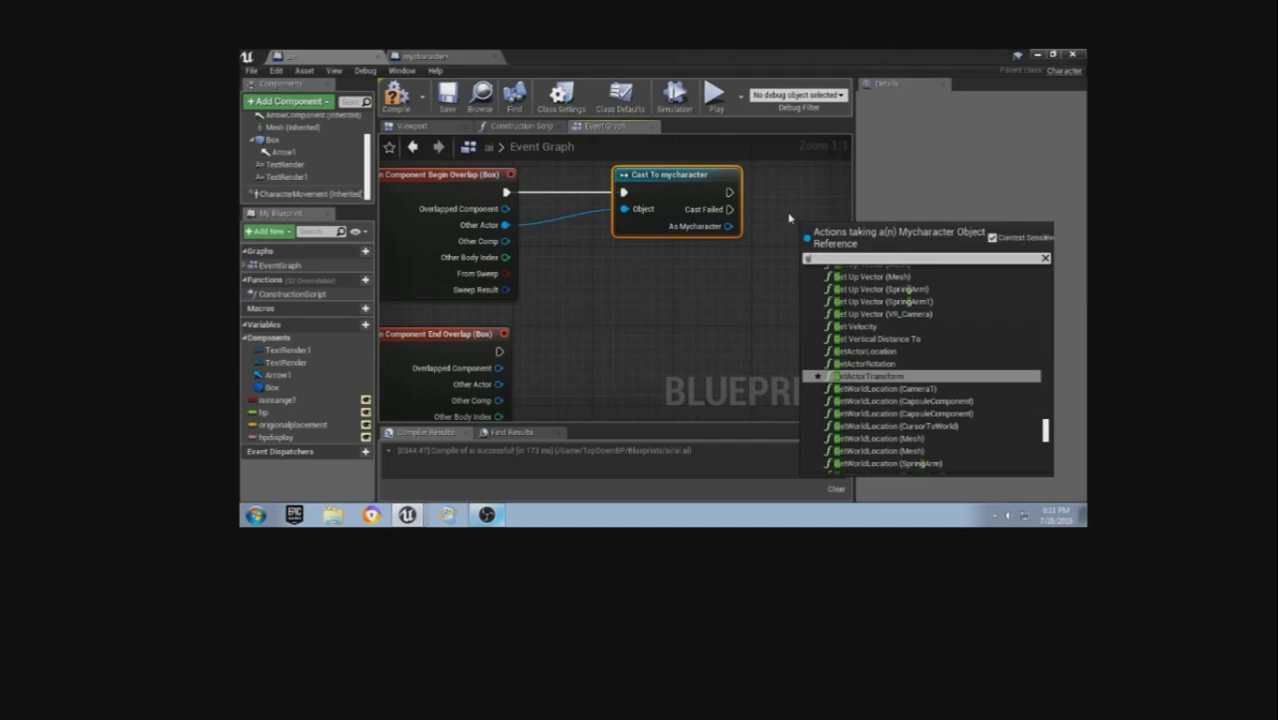
key(BackSpace)
key(BackSpace)
key(BackSpace)
text(seti)
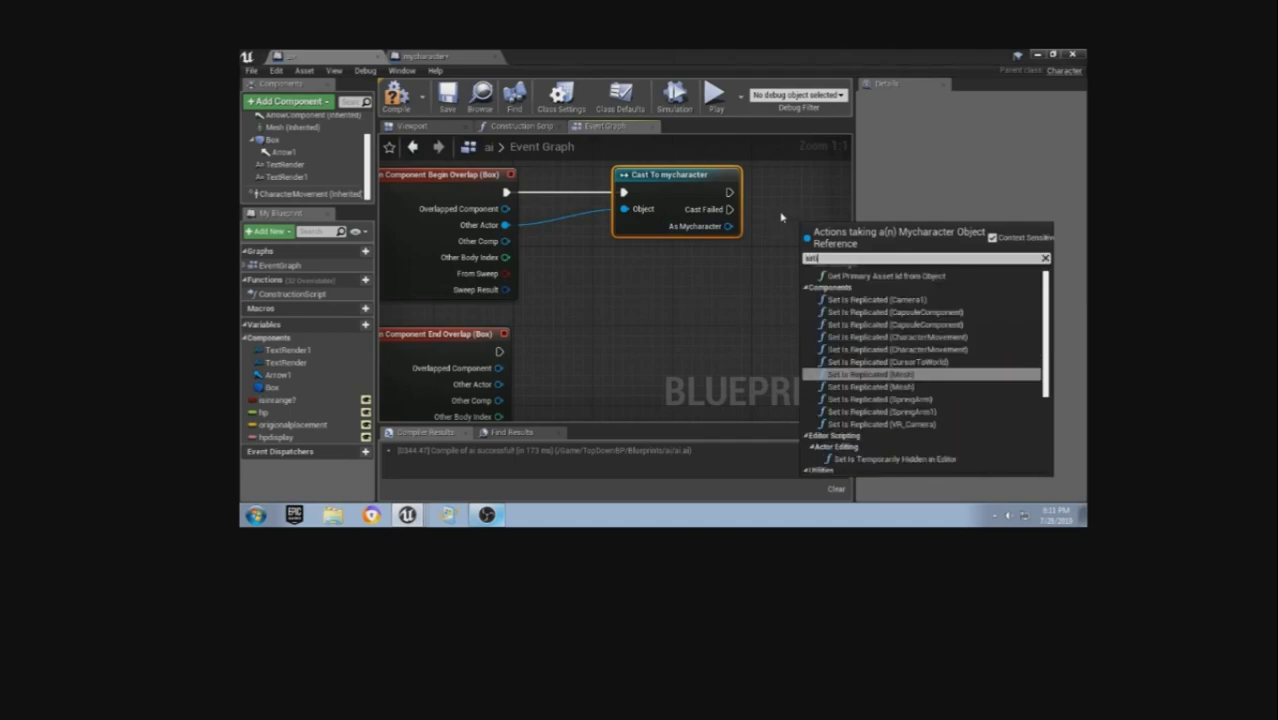
text(n)
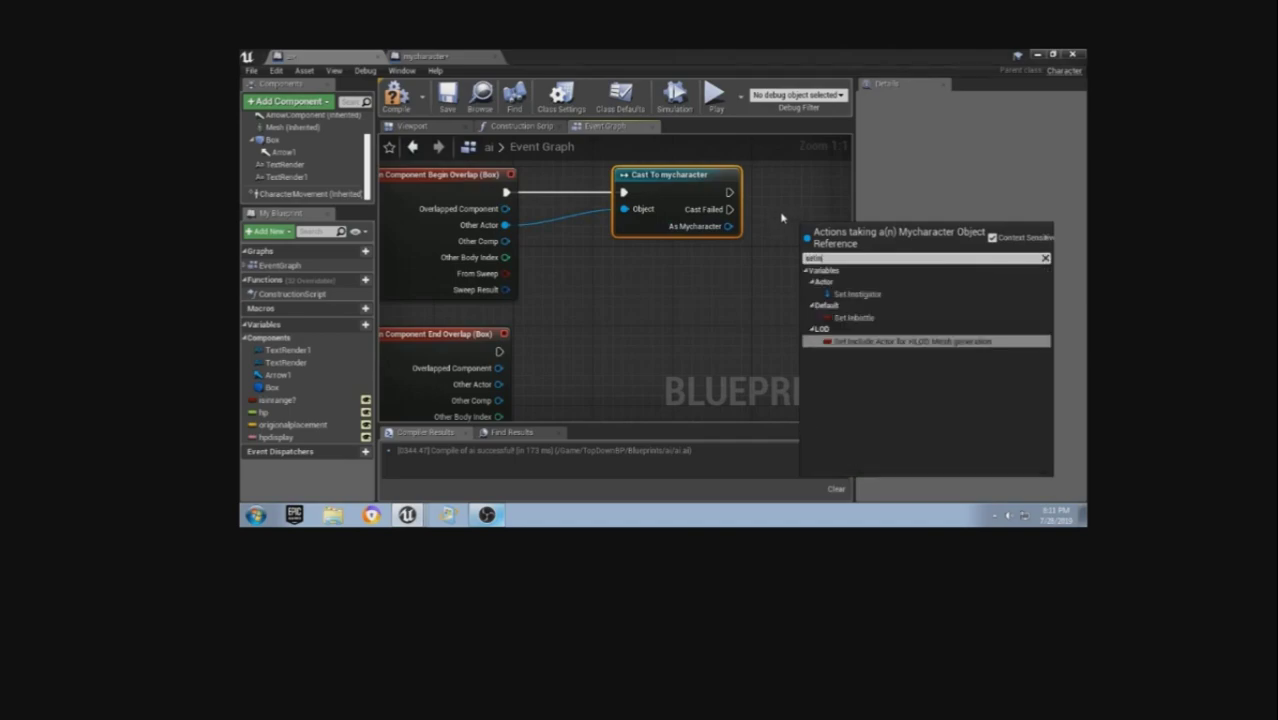
- Add Set Inbattle and a Set isinrange? node set to true, chained in sequence
click(850, 317)
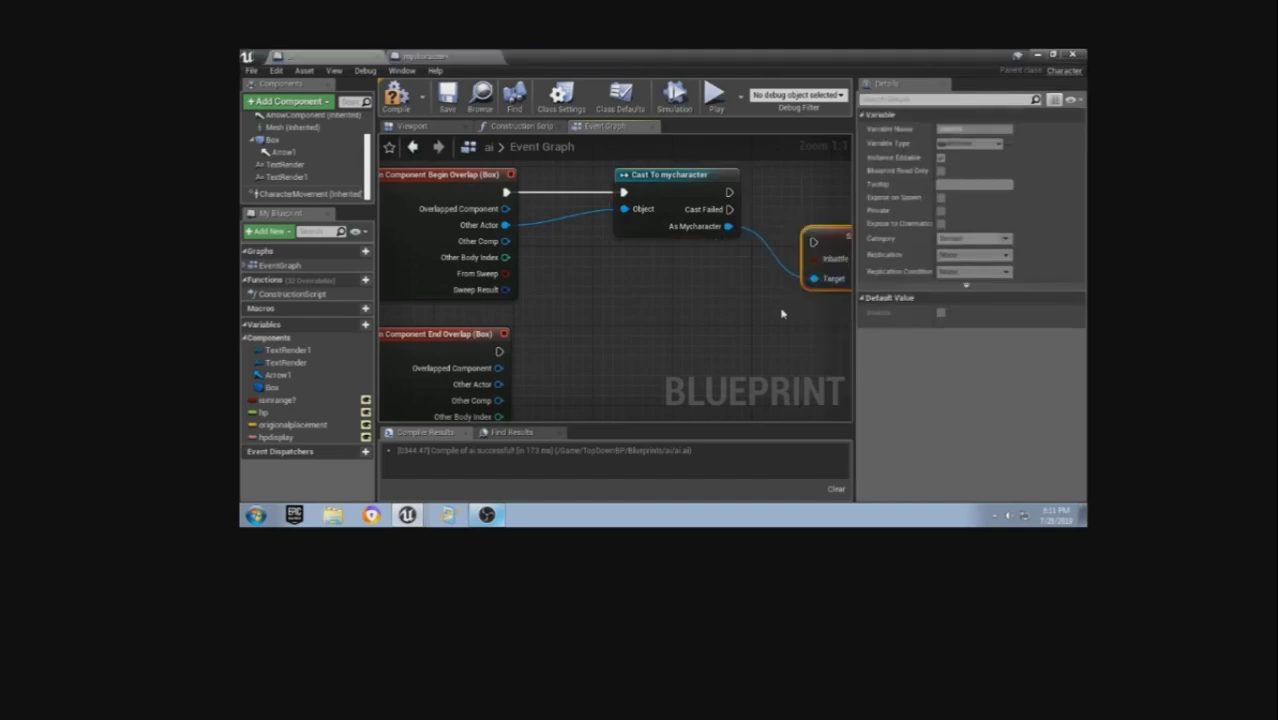
right_drag(782, 308, 647, 292)
drag(667, 270, 756, 219)
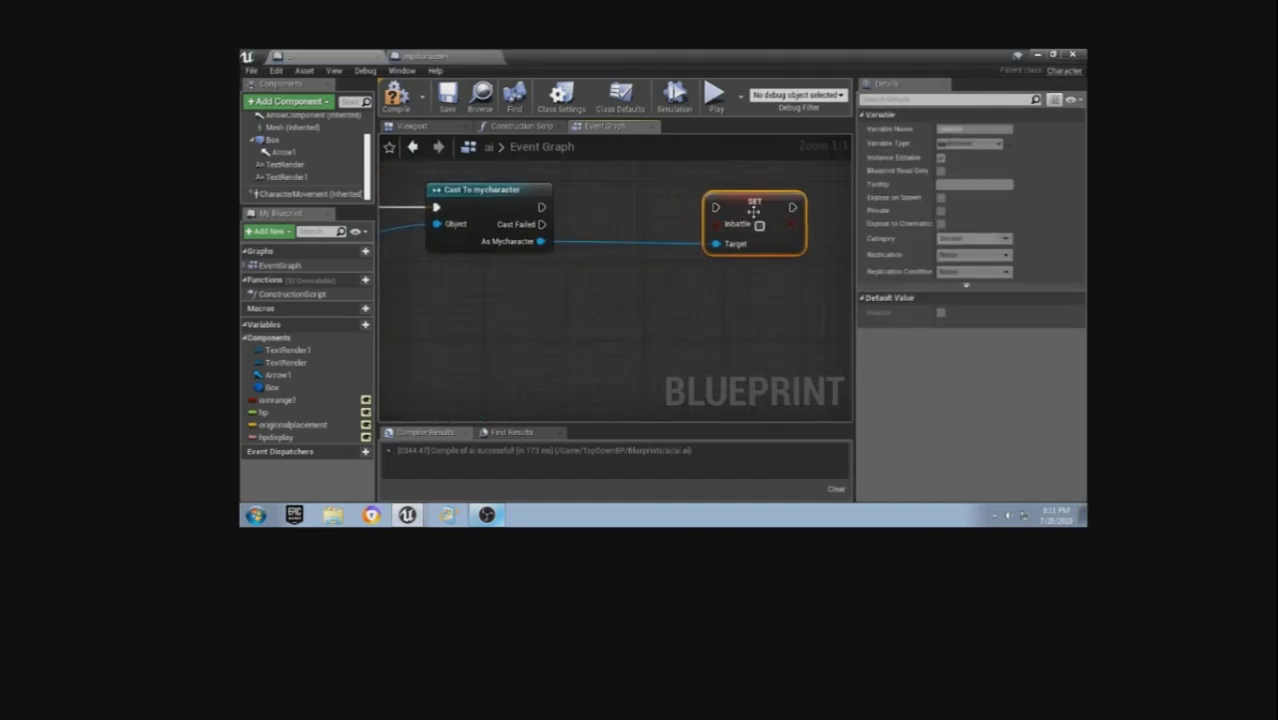
right_drag(560, 285, 740, 305)
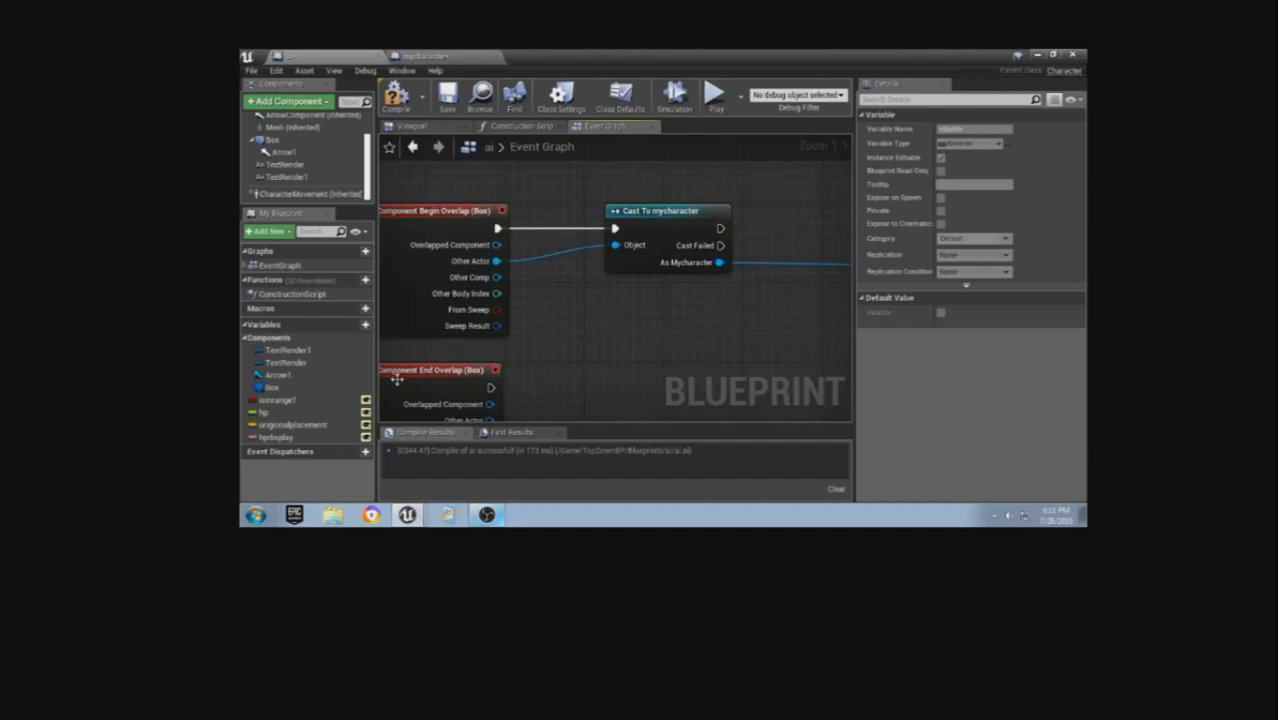
click(277, 400)
click(720, 235)
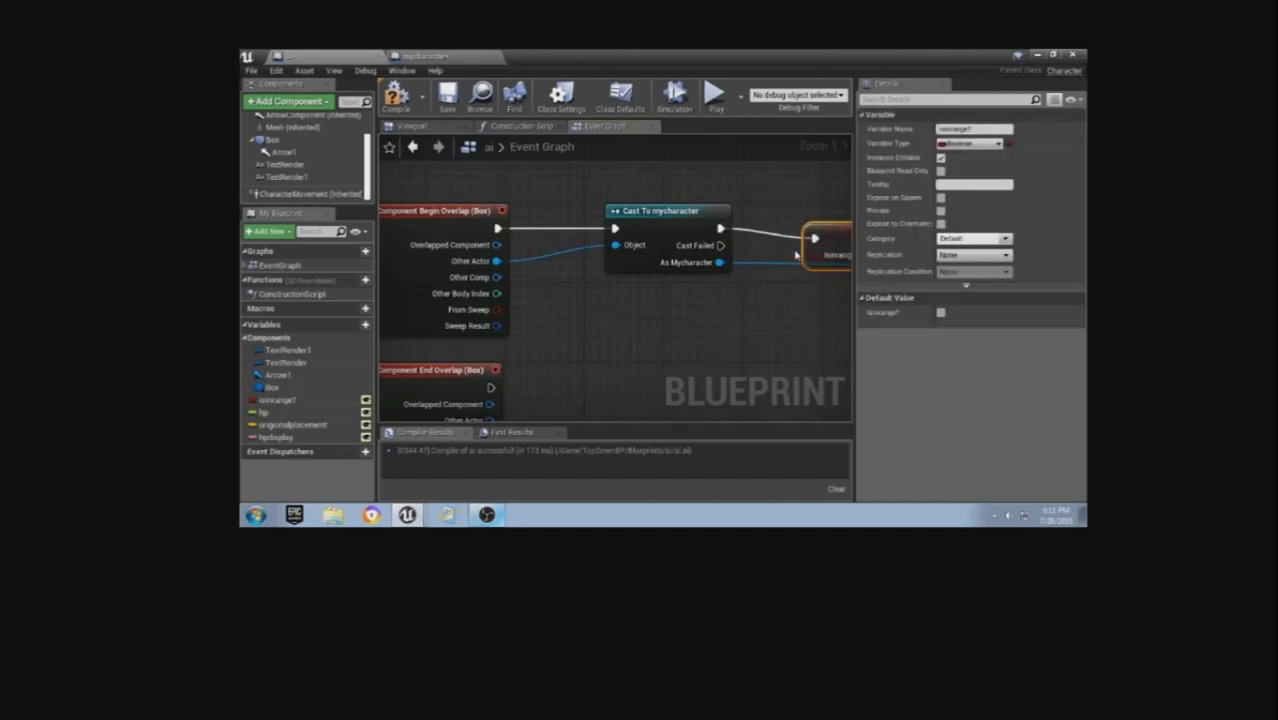
mouse_move(798, 252)
mouse_down()
mouse_move(762, 270)
mouse_move(712, 259)
mouse_move(775, 256)
mouse_up()
click(699, 273)
right_drag(780, 285, 452, 255)
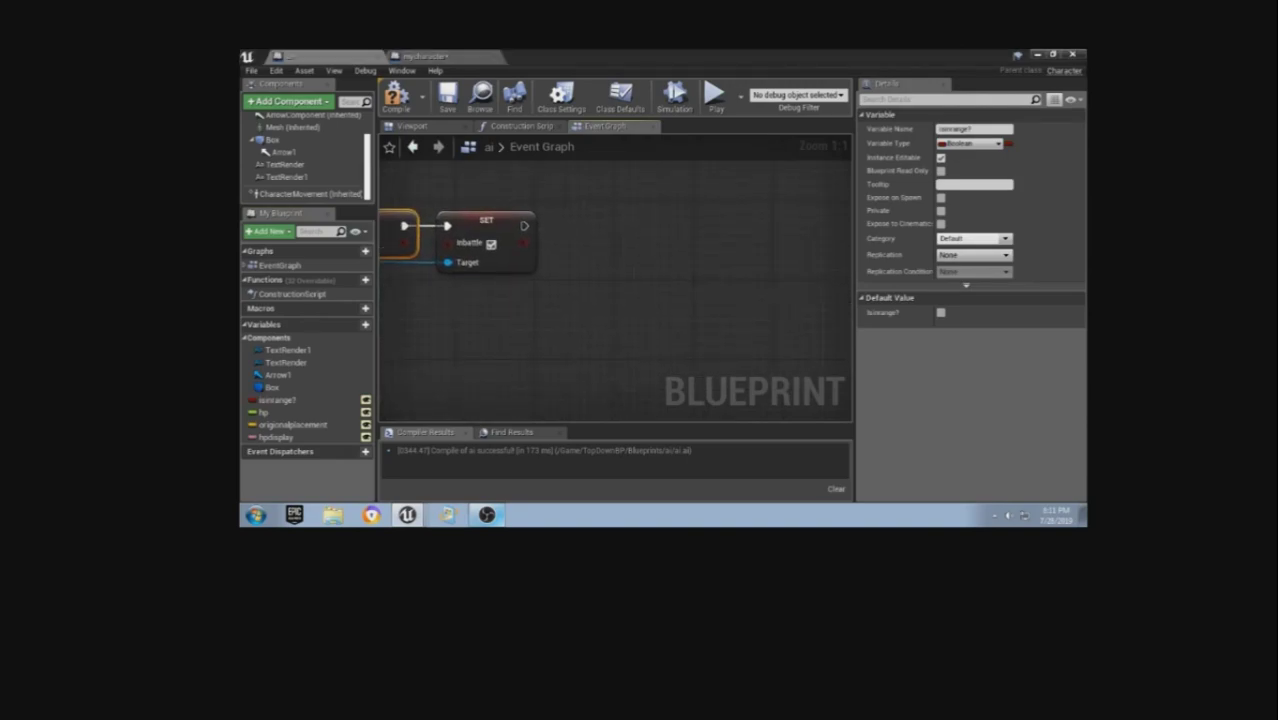
- Call the character's Iminbattle after Set Inbattle and add a Mesh reference
right_drag(488, 285, 750, 318)
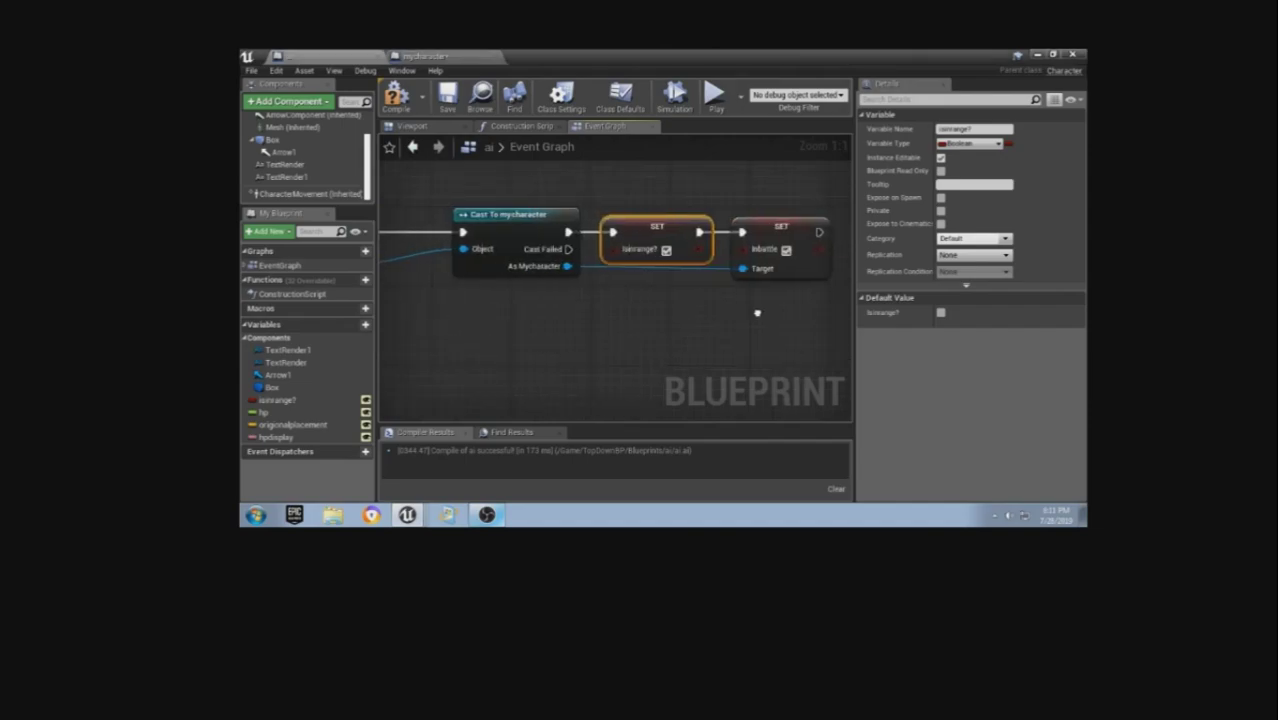
right_drag(587, 265, 630, 268)
drag(617, 264, 736, 279)
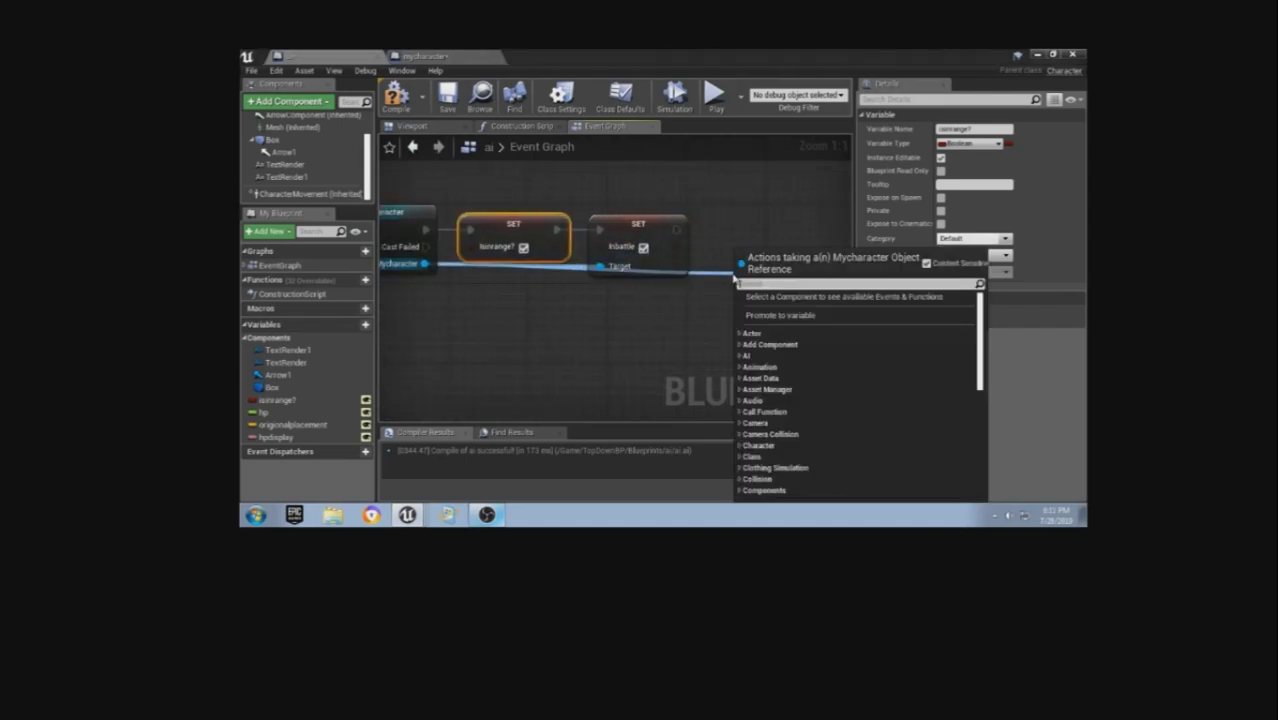
text(anim)
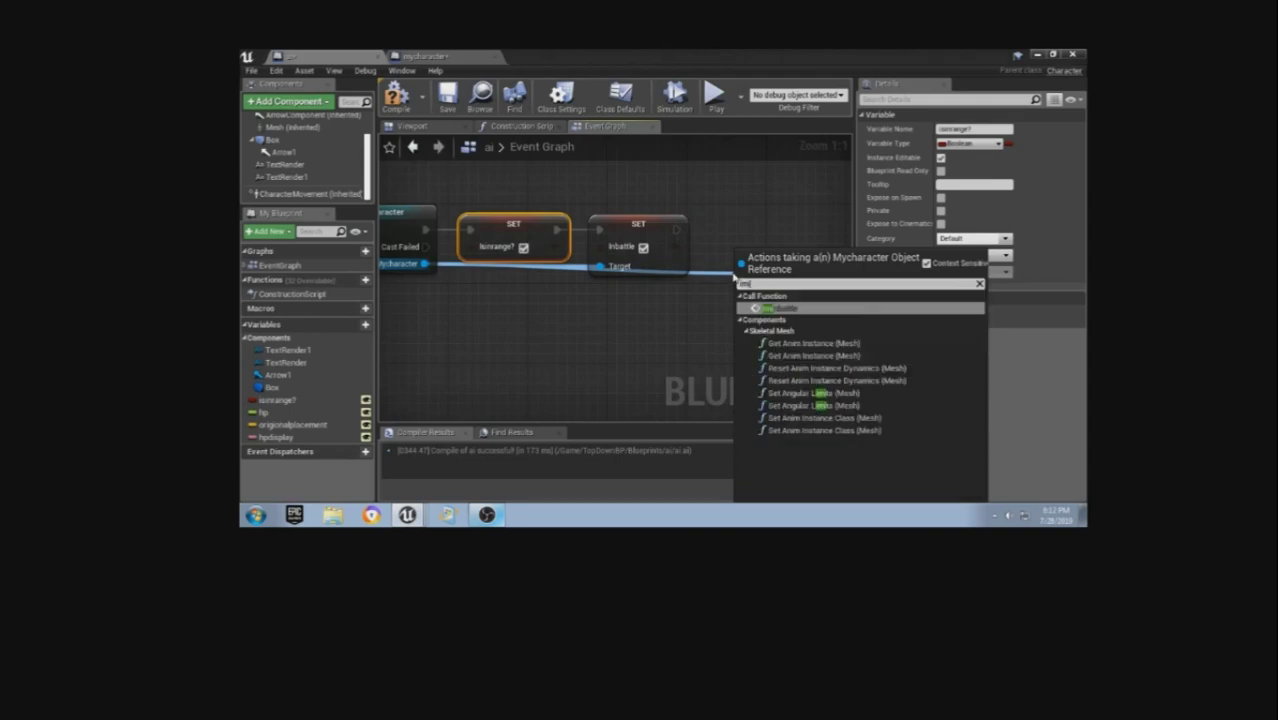
click(785, 307)
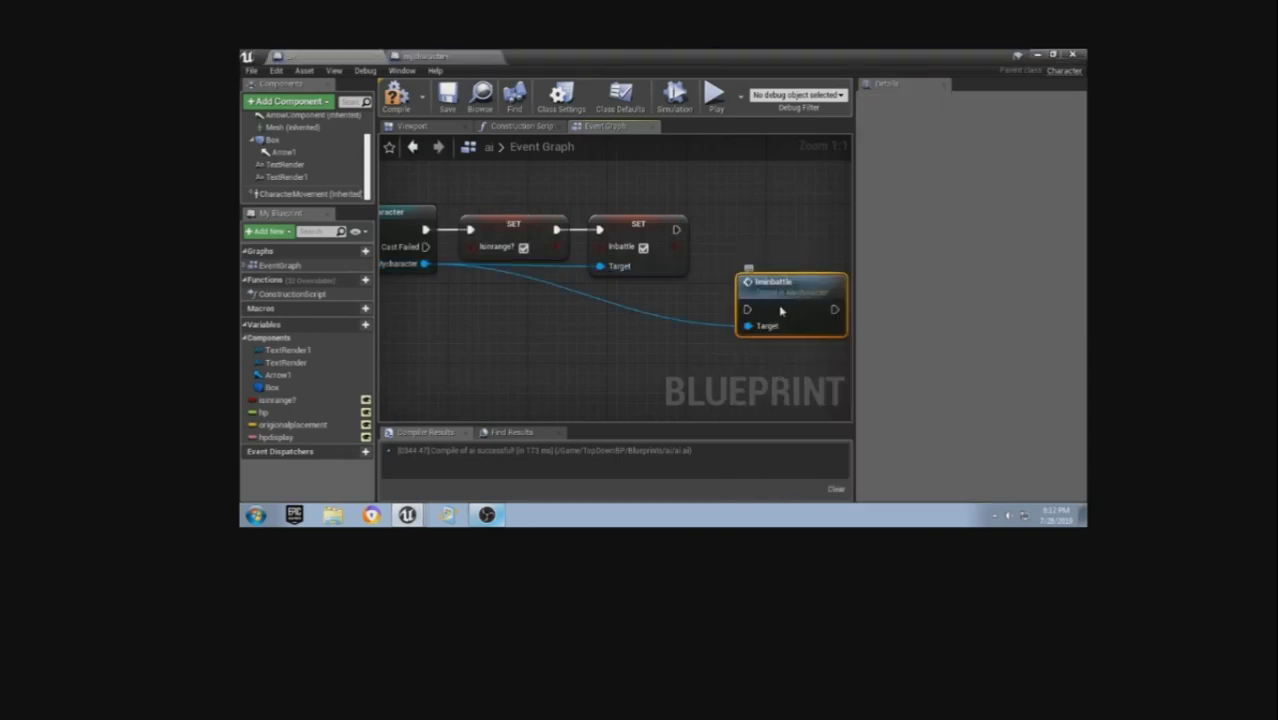
drag(780, 304, 758, 226)
drag(676, 231, 727, 230)
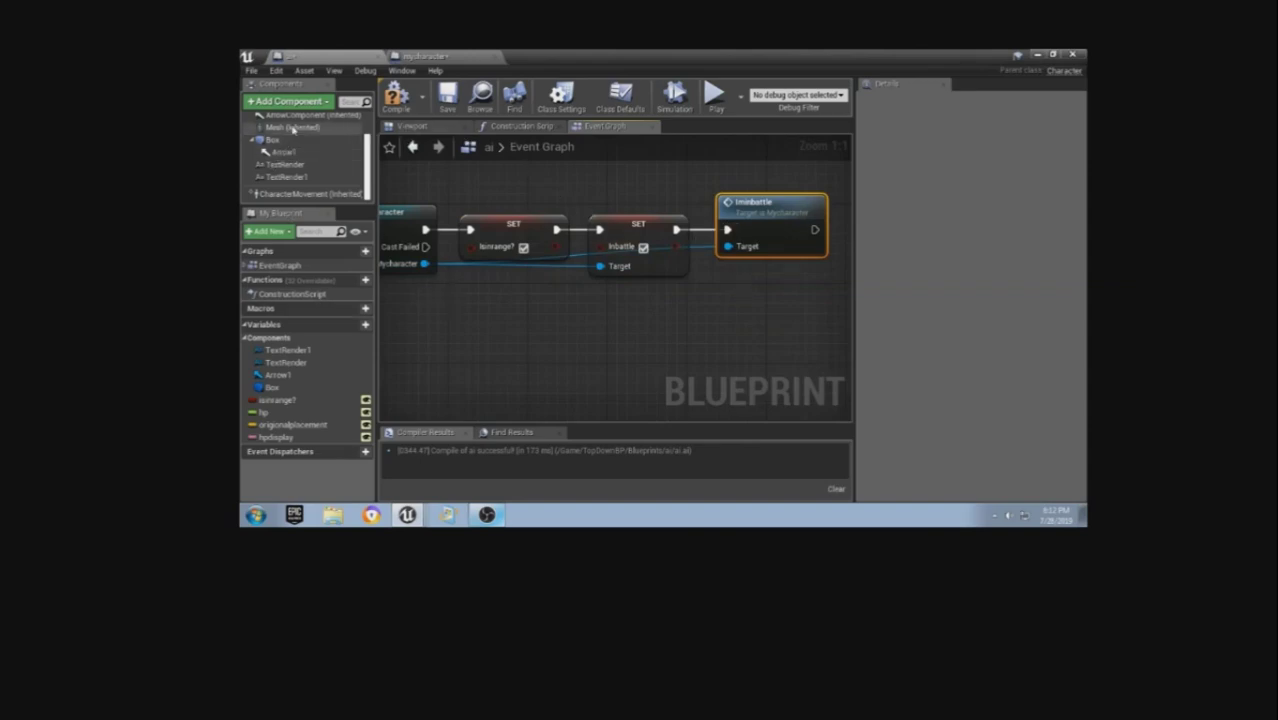
drag(290, 127, 620, 174)
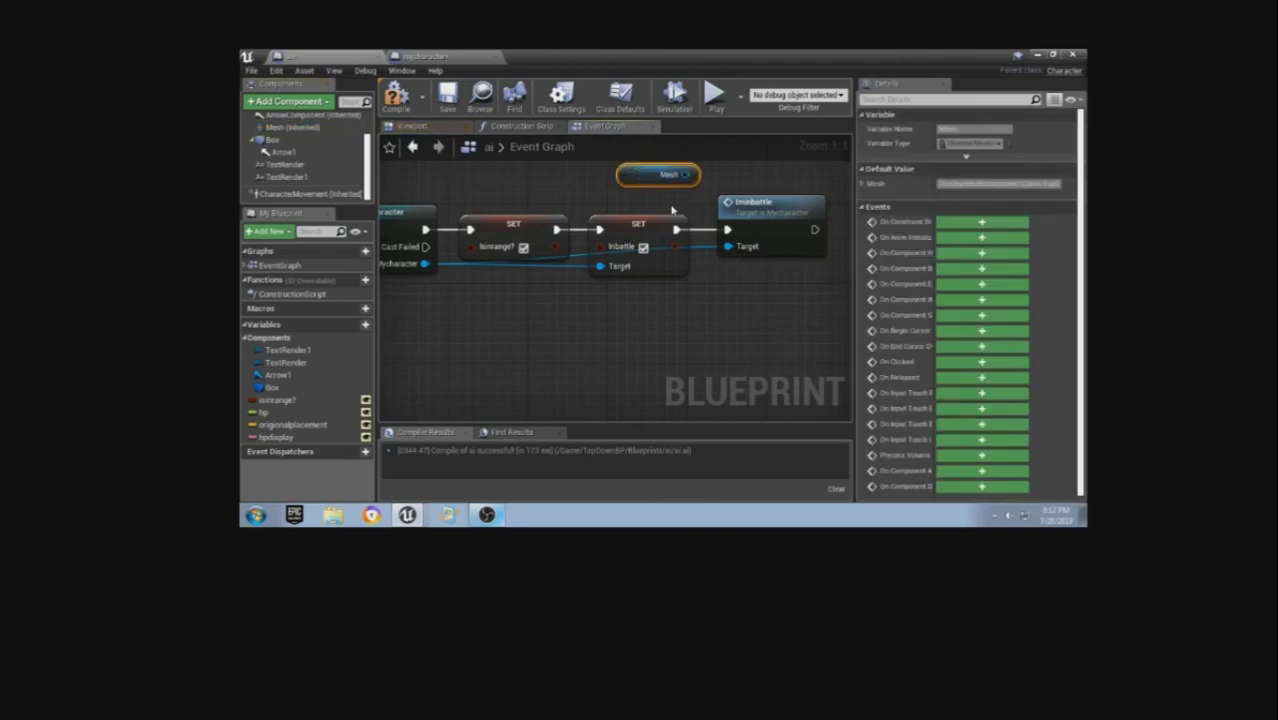
- Store the Mesh's GetWorldLocation result in origionalplacement after the Iminbattle call
right_drag(685, 174, 457, 221)
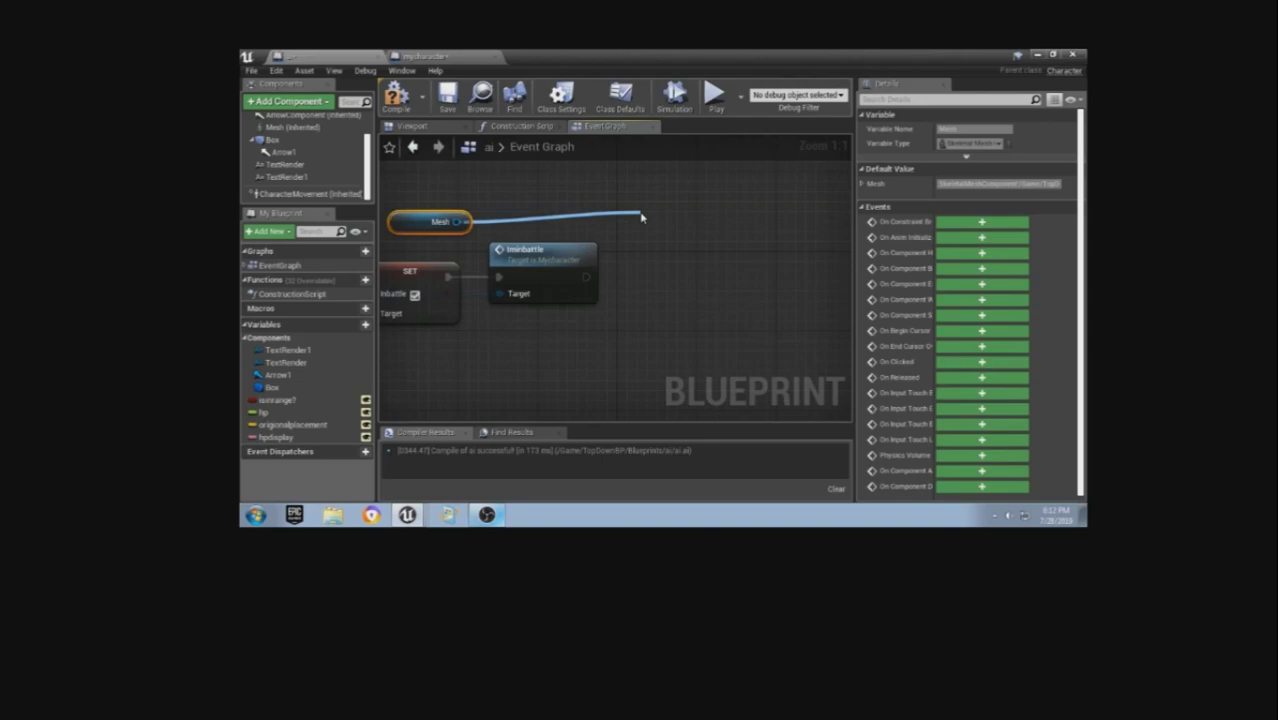
drag(457, 221, 639, 214)
text(getw)
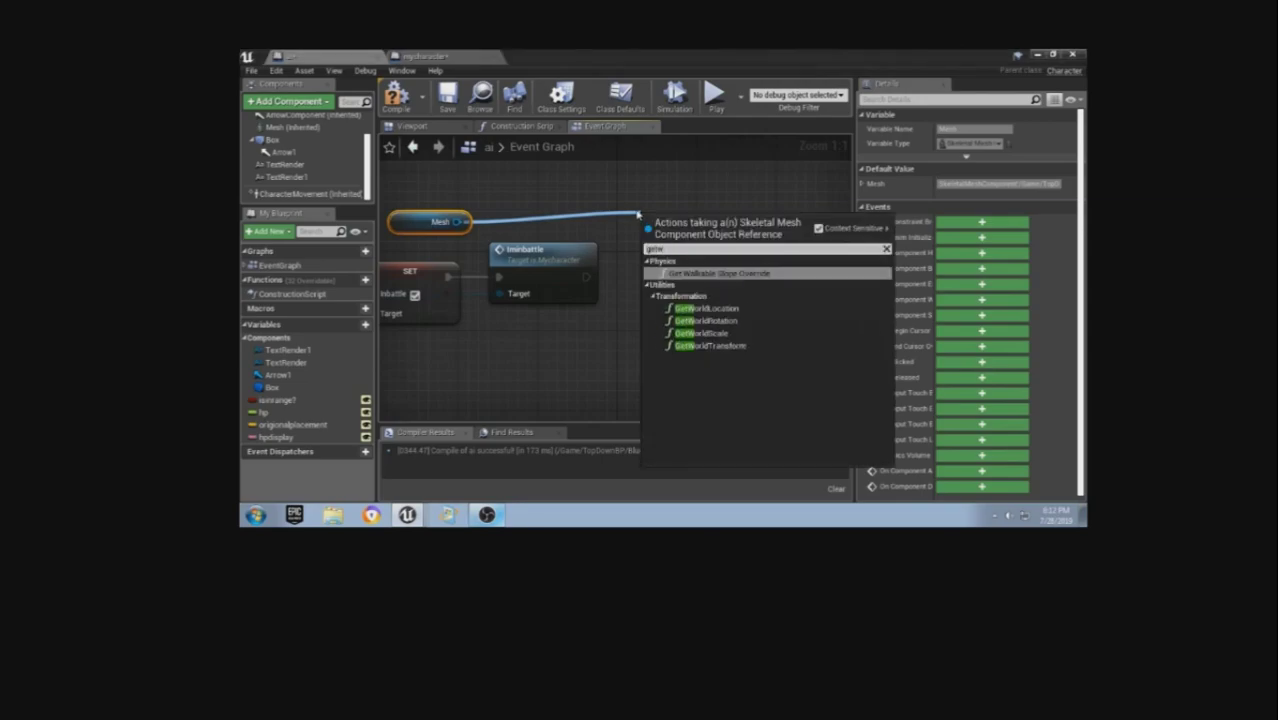
text(o)
click(722, 286)
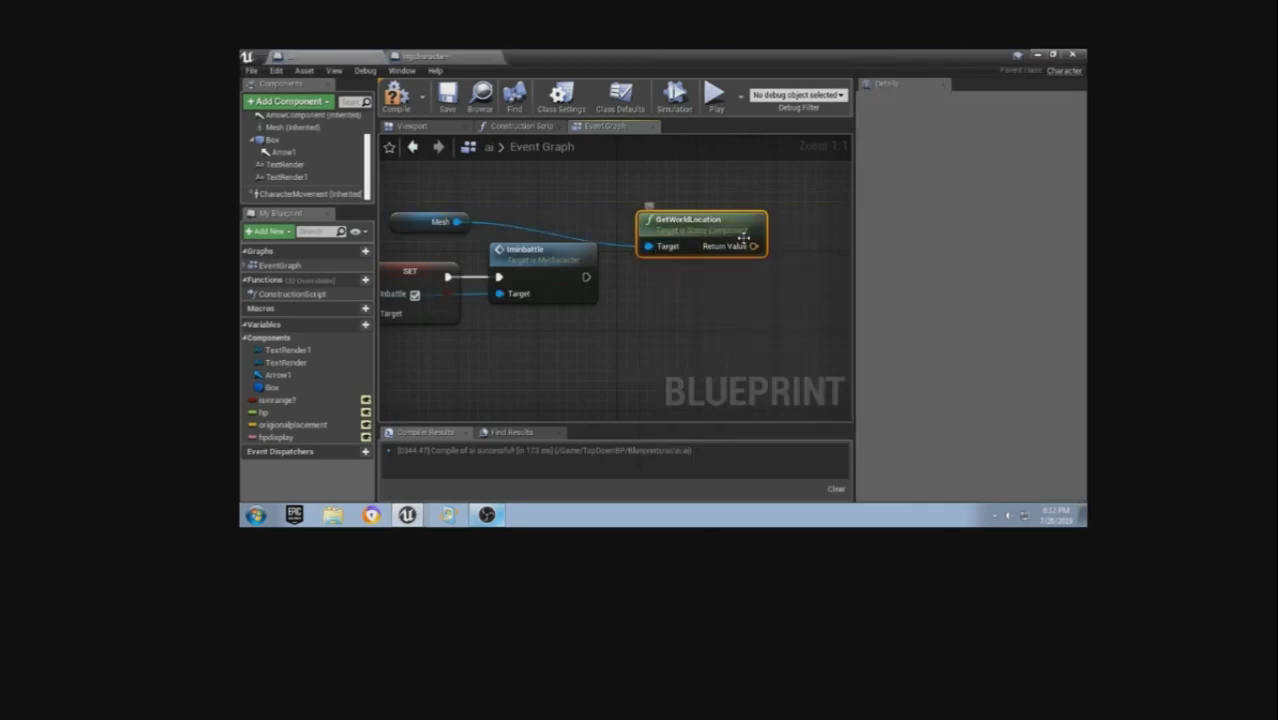
click(288, 425)
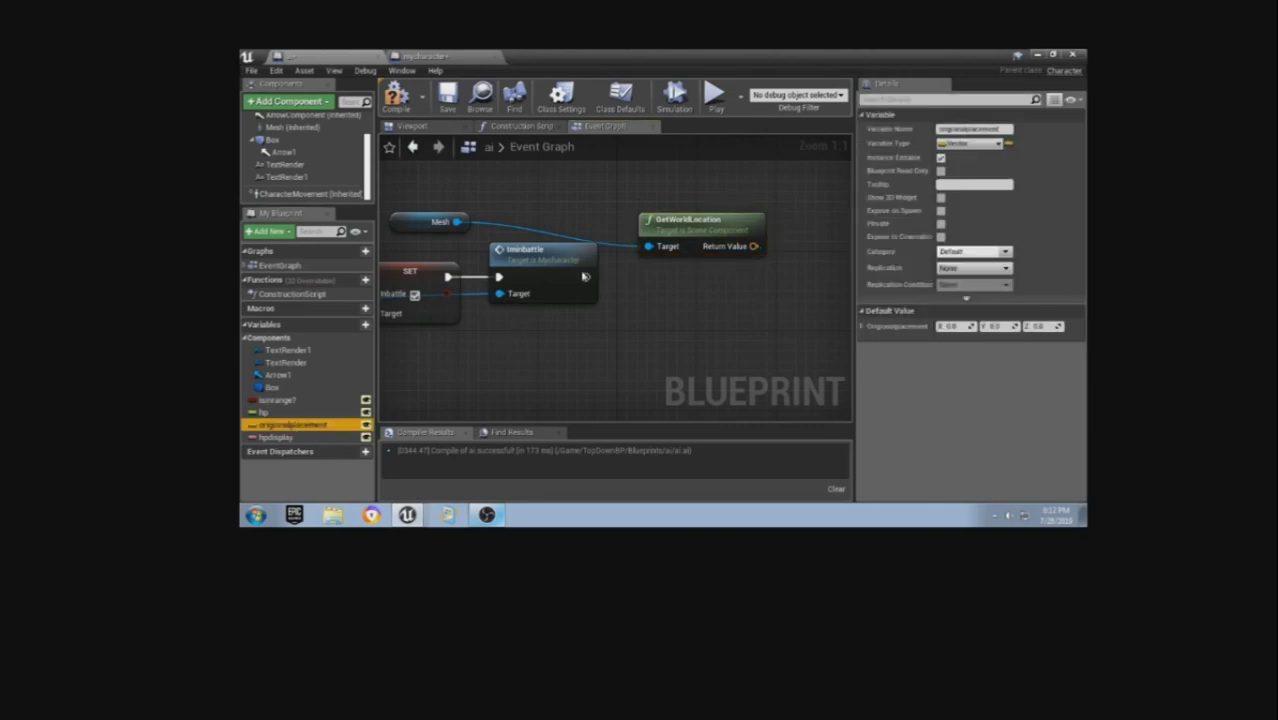
alt+drag(585, 277, 755, 246)
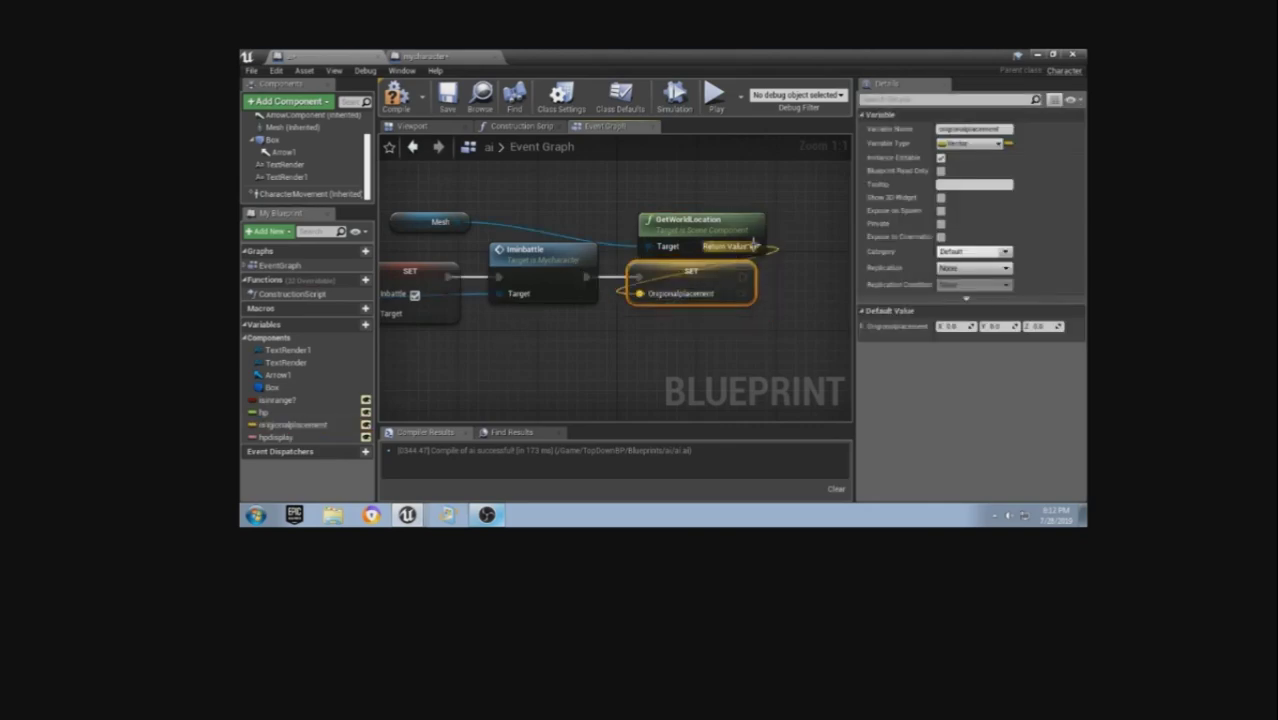
- Compile and save the ai blueprint
click(397, 95)
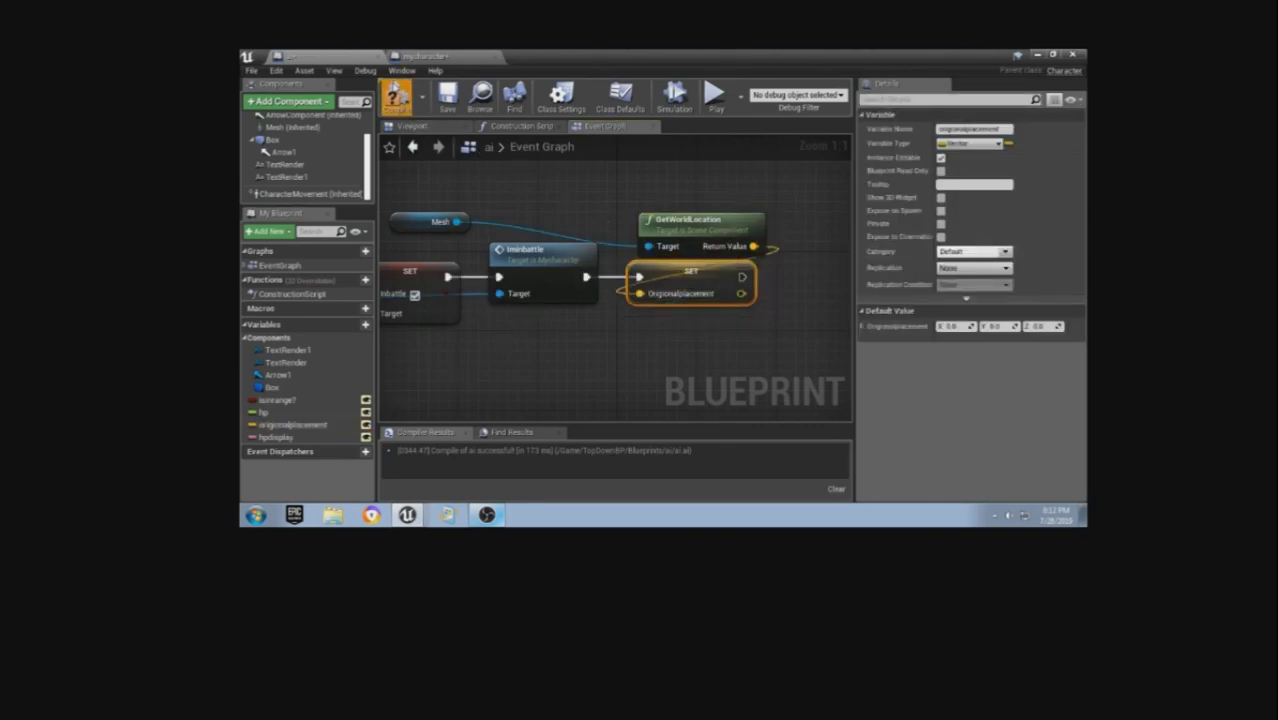
click(459, 110)
mouse_move(558, 225)
right_down()
mouse_move(768, 163)
mouse_move(708, 308)
right_up()
scroll(528, 187, down, 2)
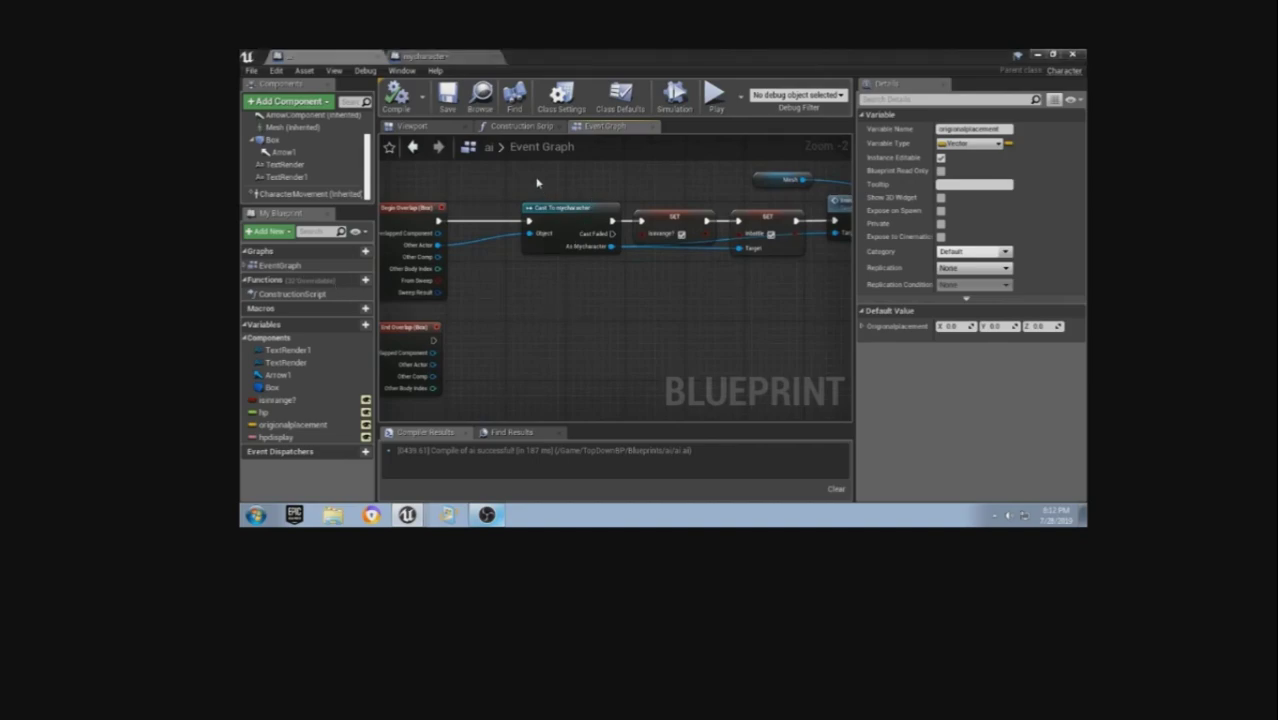
- Copy the Cast and SET isinrange? nodes to End Overlap, set isinrange? false, and compile
drag(628, 207, 610, 319)
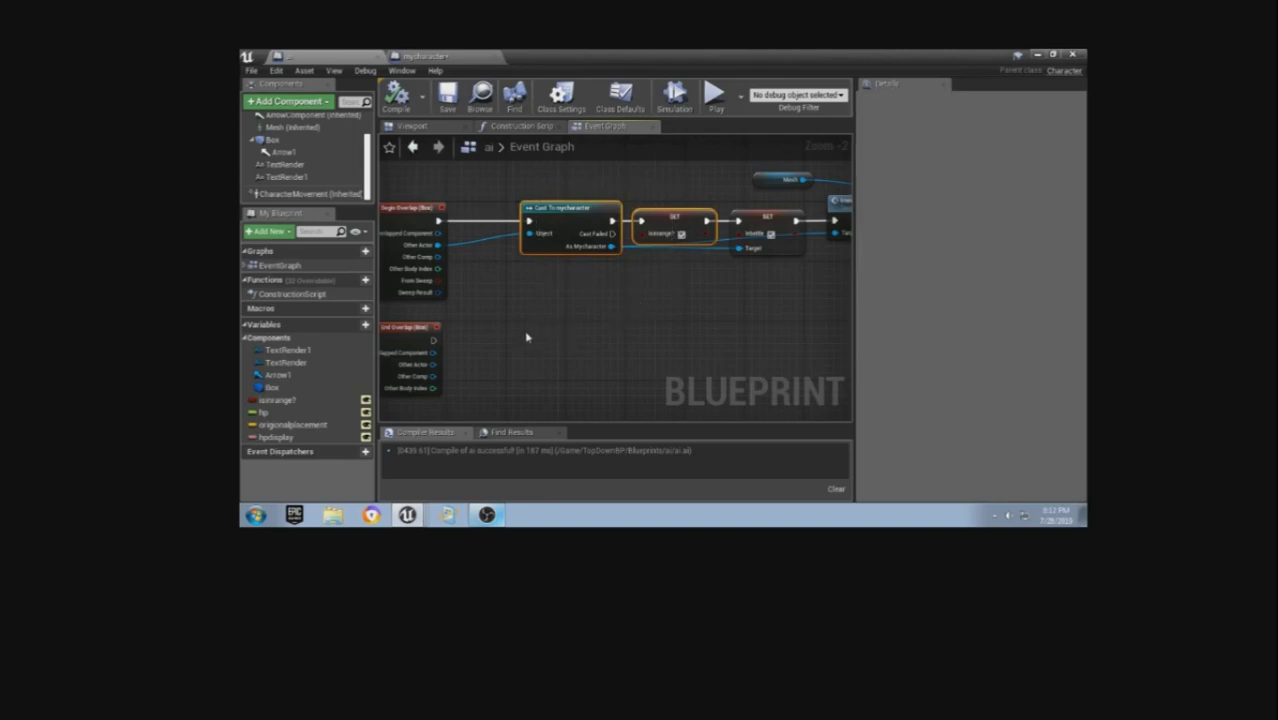
key(ctrl+c)
key(ctrl+v)
mouse_move(476, 348)
mouse_down()
mouse_move(431, 346)
mouse_move(477, 360)
mouse_up()
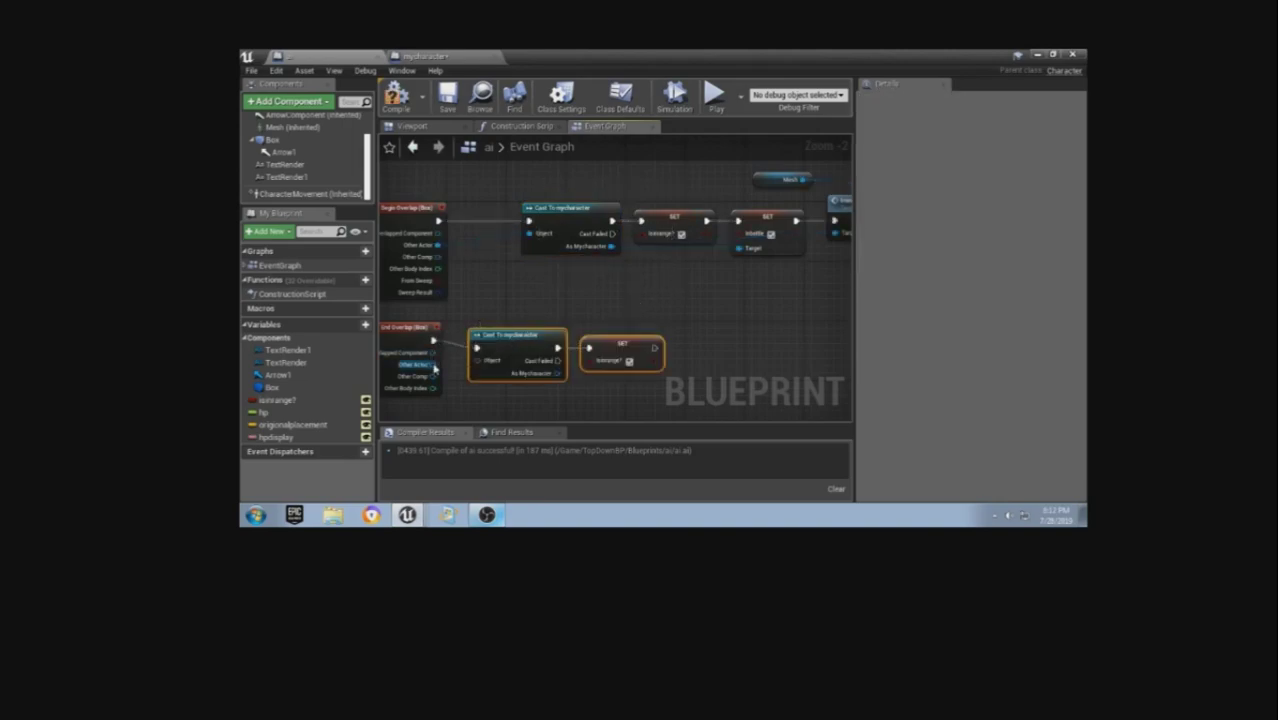
click(630, 362)
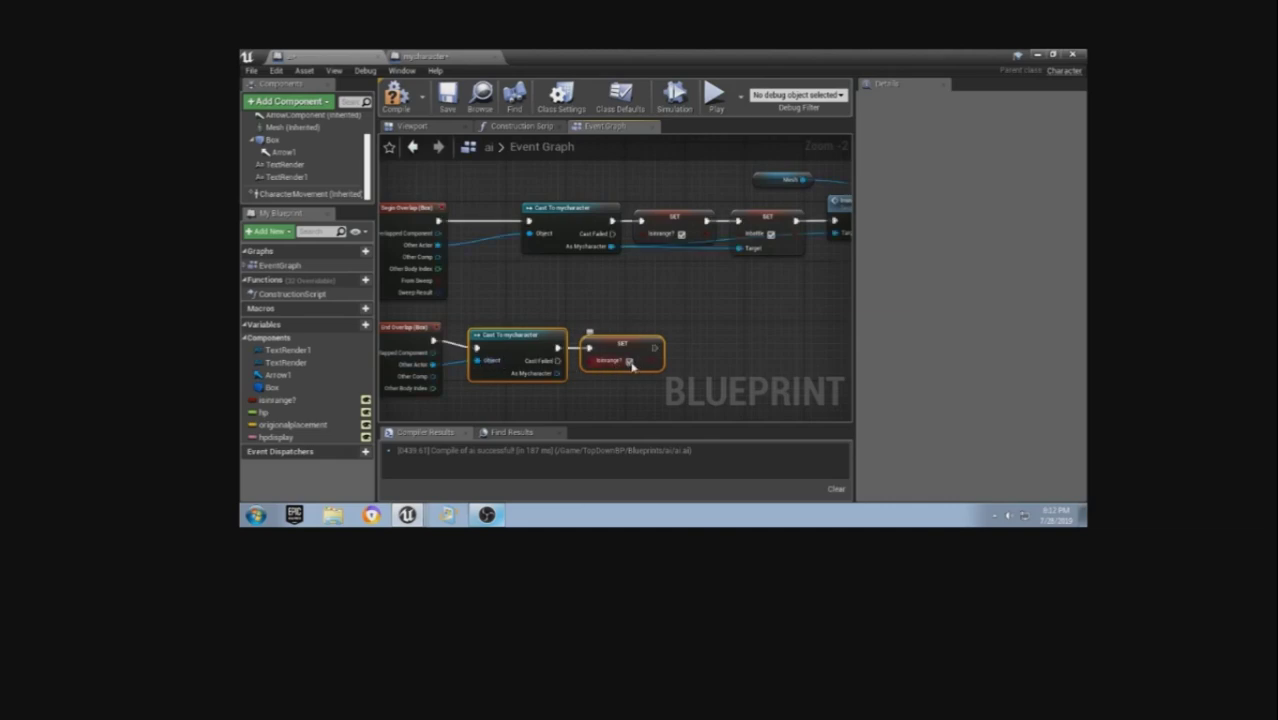
scroll(628, 394, down, 2)
scroll(565, 308, down, 1)
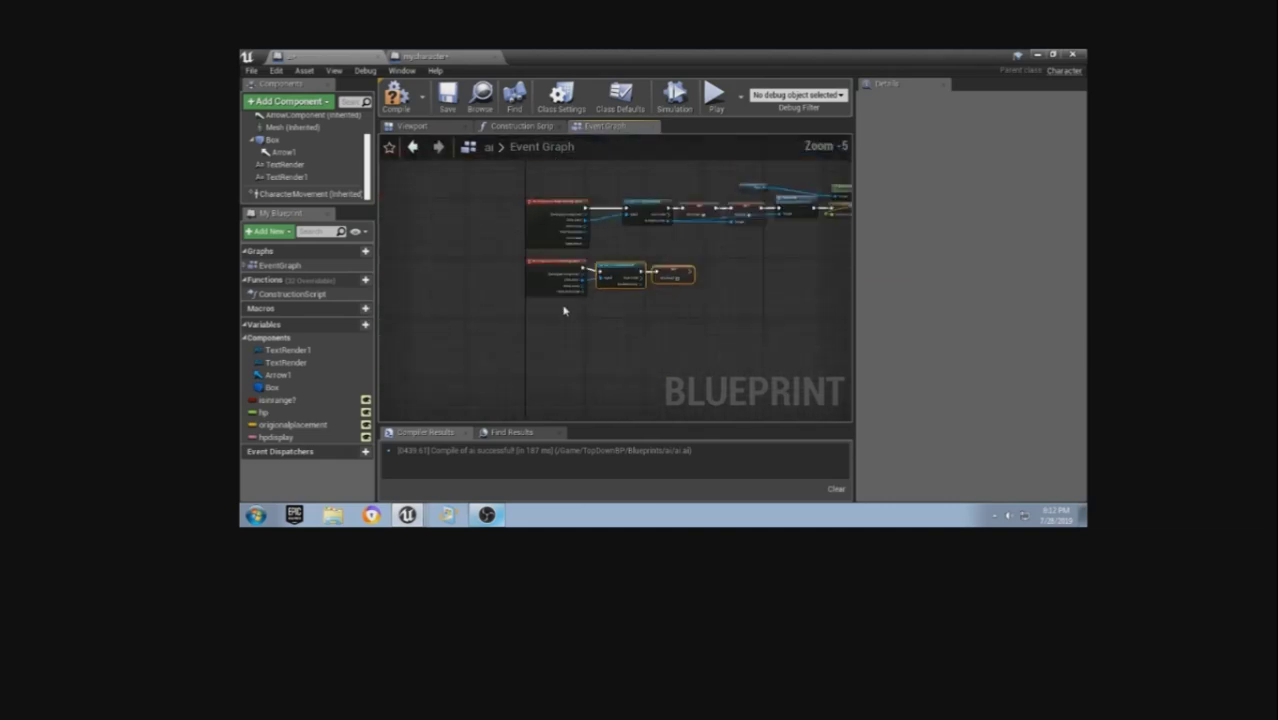
click(397, 95)
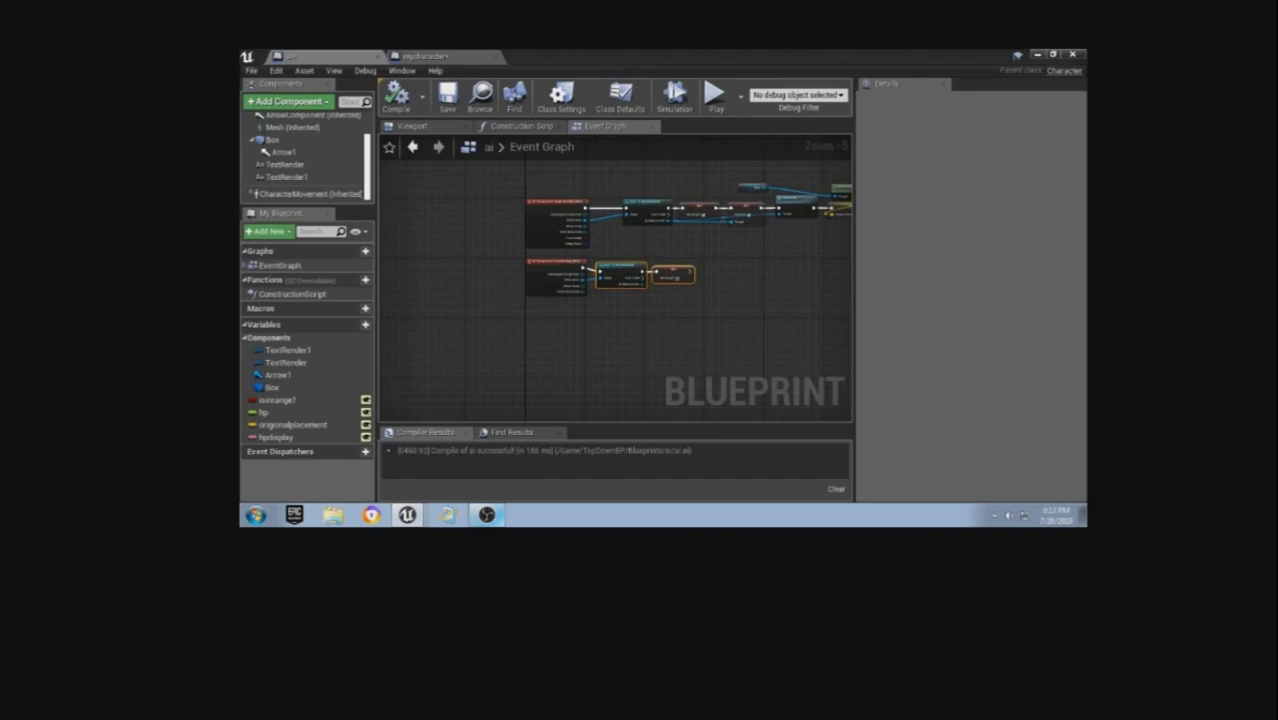
- Add an Event AnyDamage node to the Event Graph
mouse_move(521, 370)
right_down()
mouse_move(593, 271)
mouse_move(542, 308)
right_up()
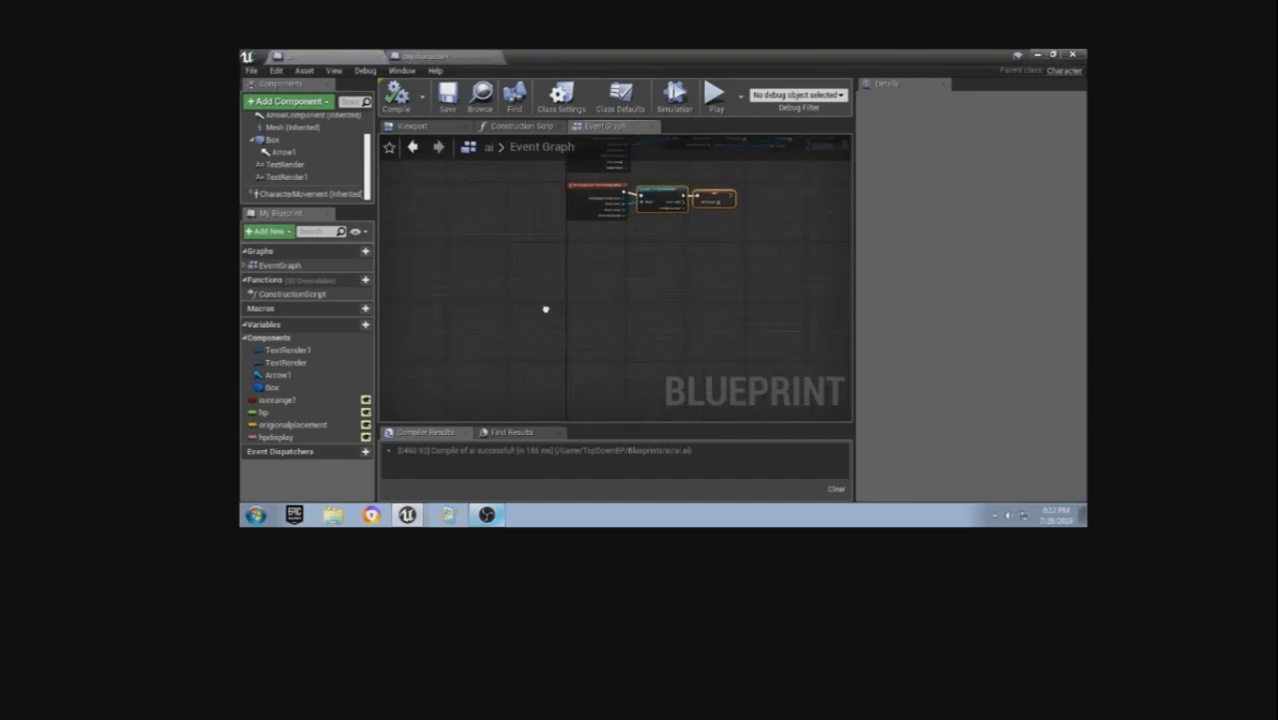
right_click(560, 312)
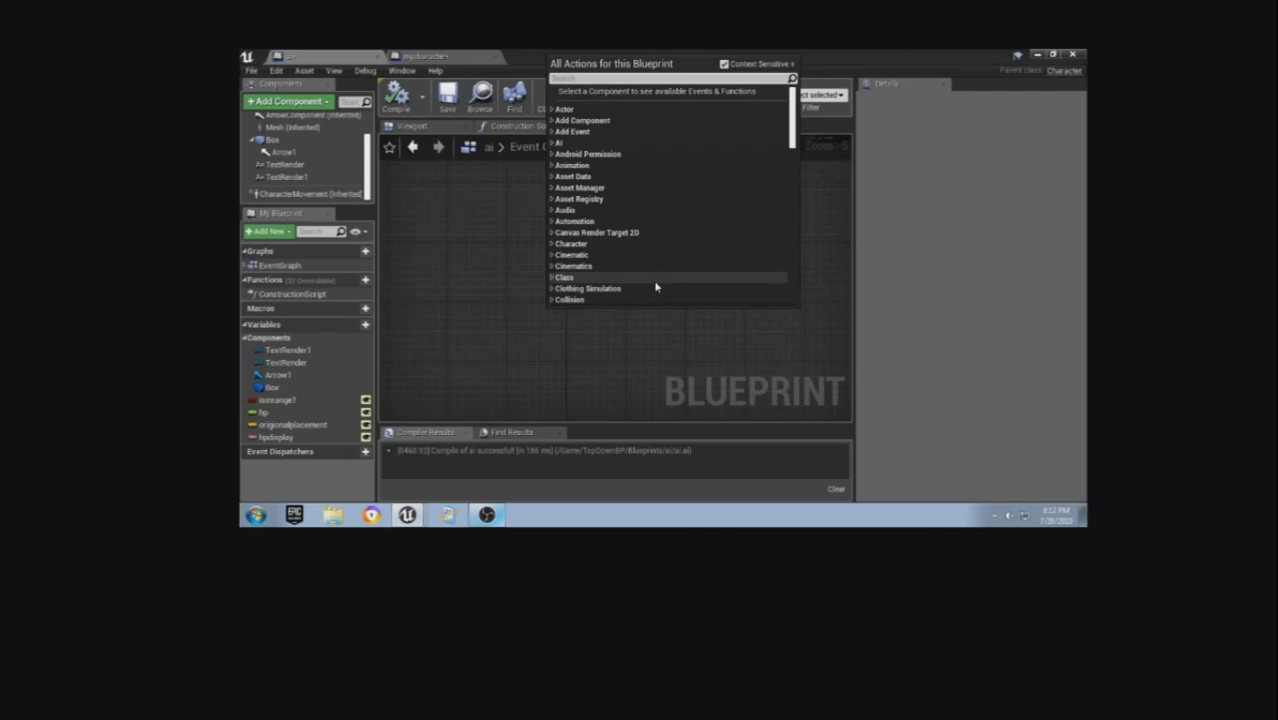
text(event)
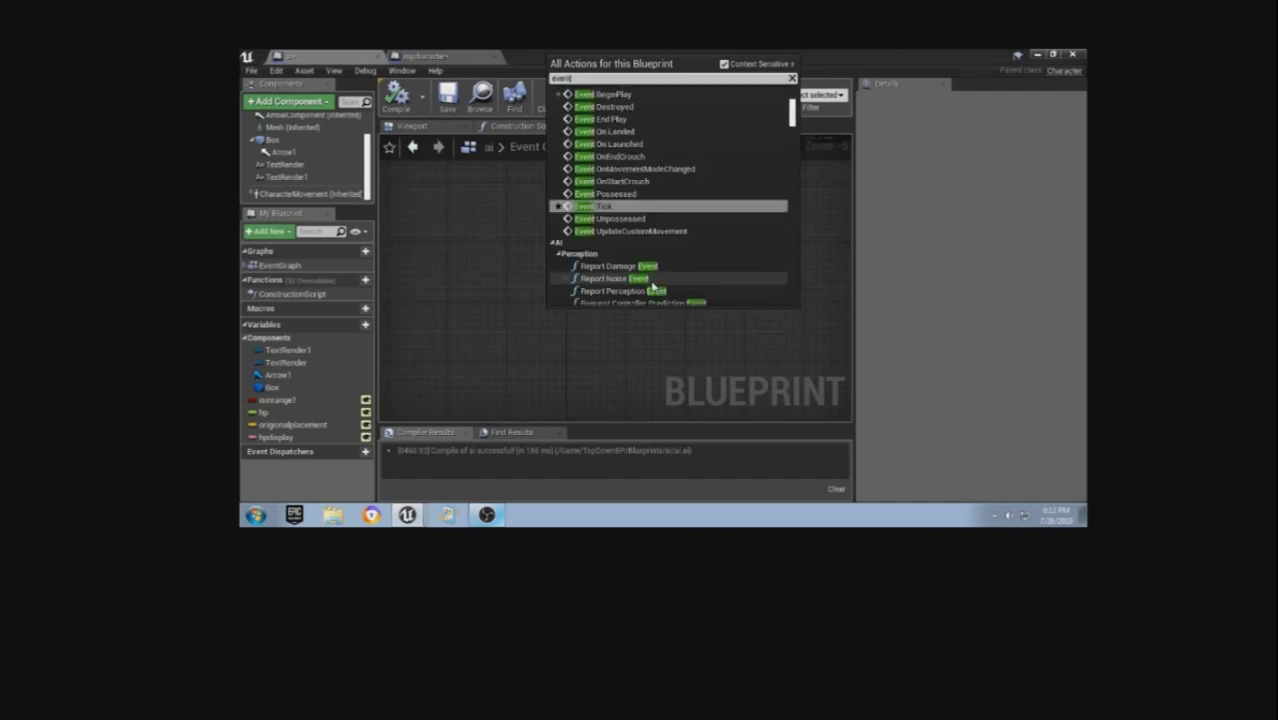
text(any)
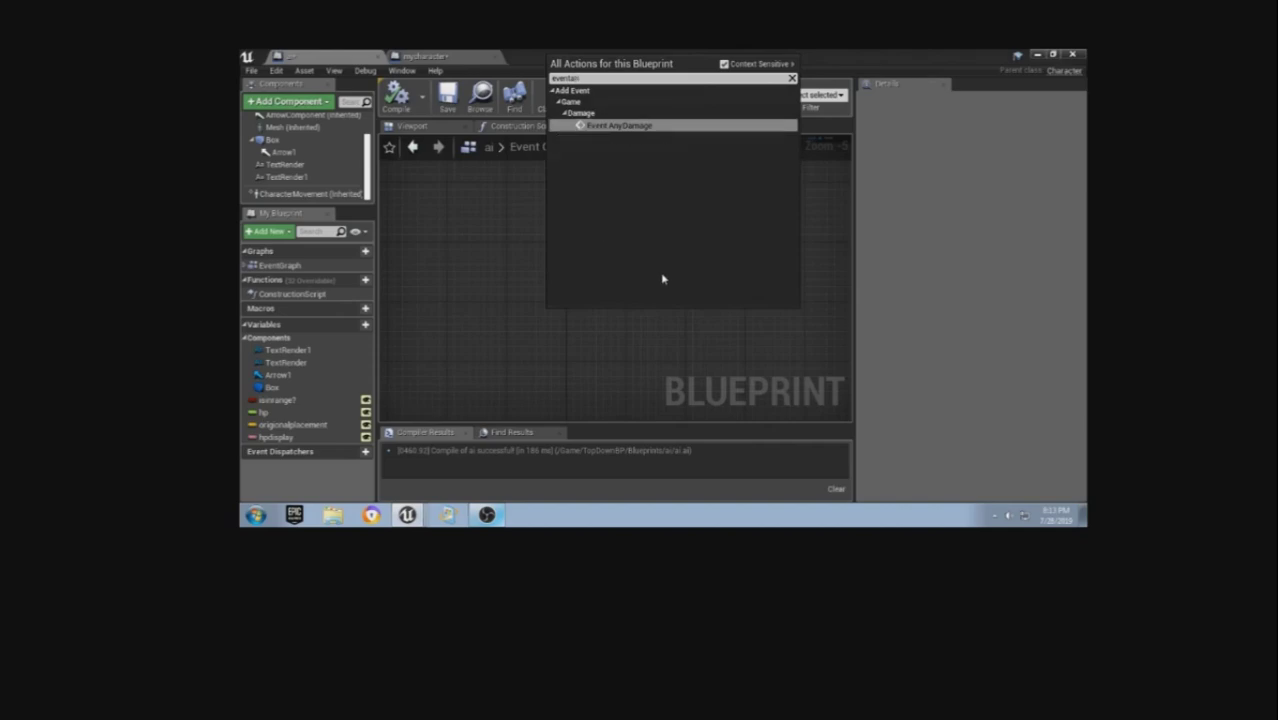
click(615, 124)
scroll(585, 314, up, 5)
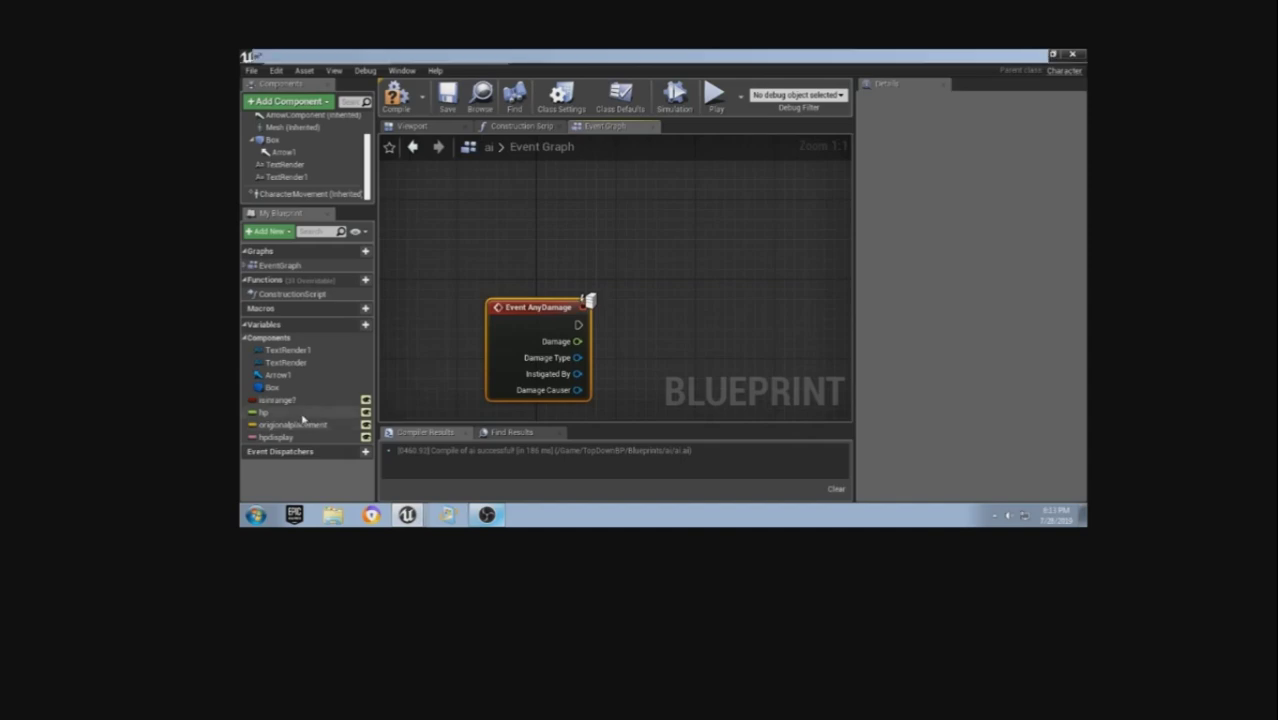
- Add a Set hp node driven by AnyDamage and an hp getter nearby
alt+drag(263, 412, 690, 335)
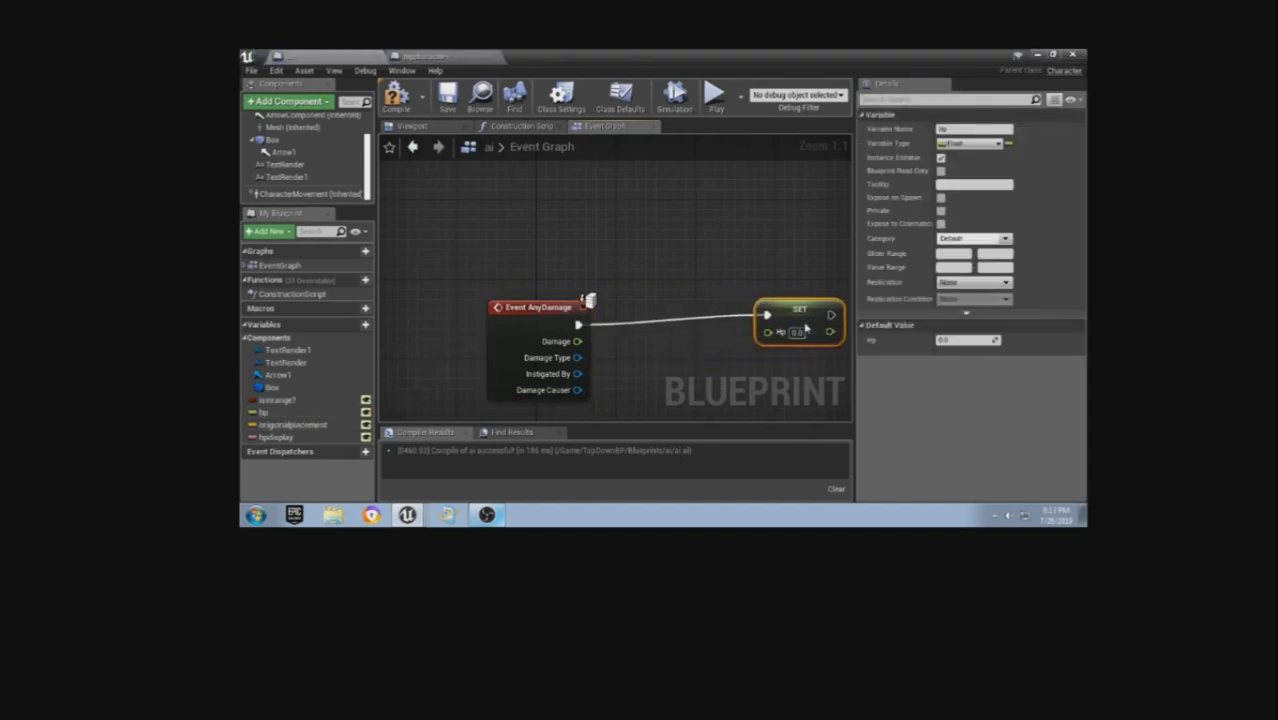
right_drag(807, 325, 666, 255)
mouse_move(262, 412)
mouse_down()
mouse_move(557, 363)
mouse_move(628, 333)
mouse_up()
click(519, 363)
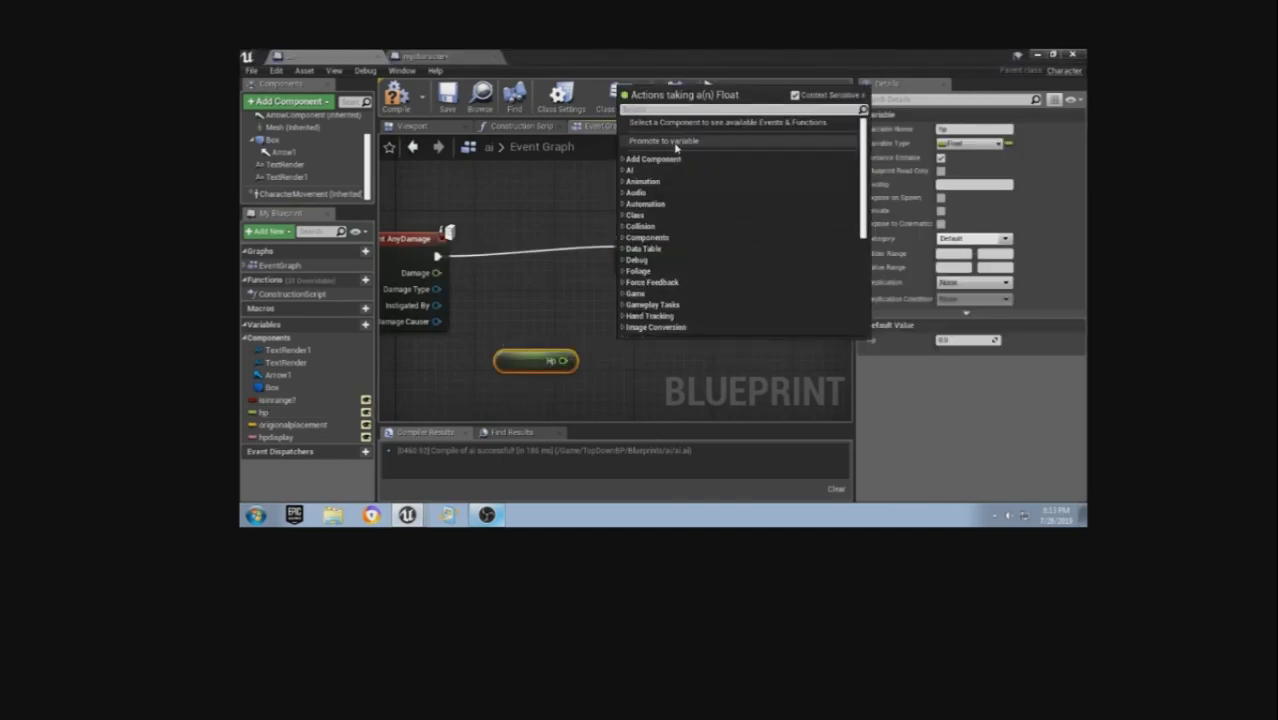
- Feed hp minus Damage into the Set hp node
text(-)
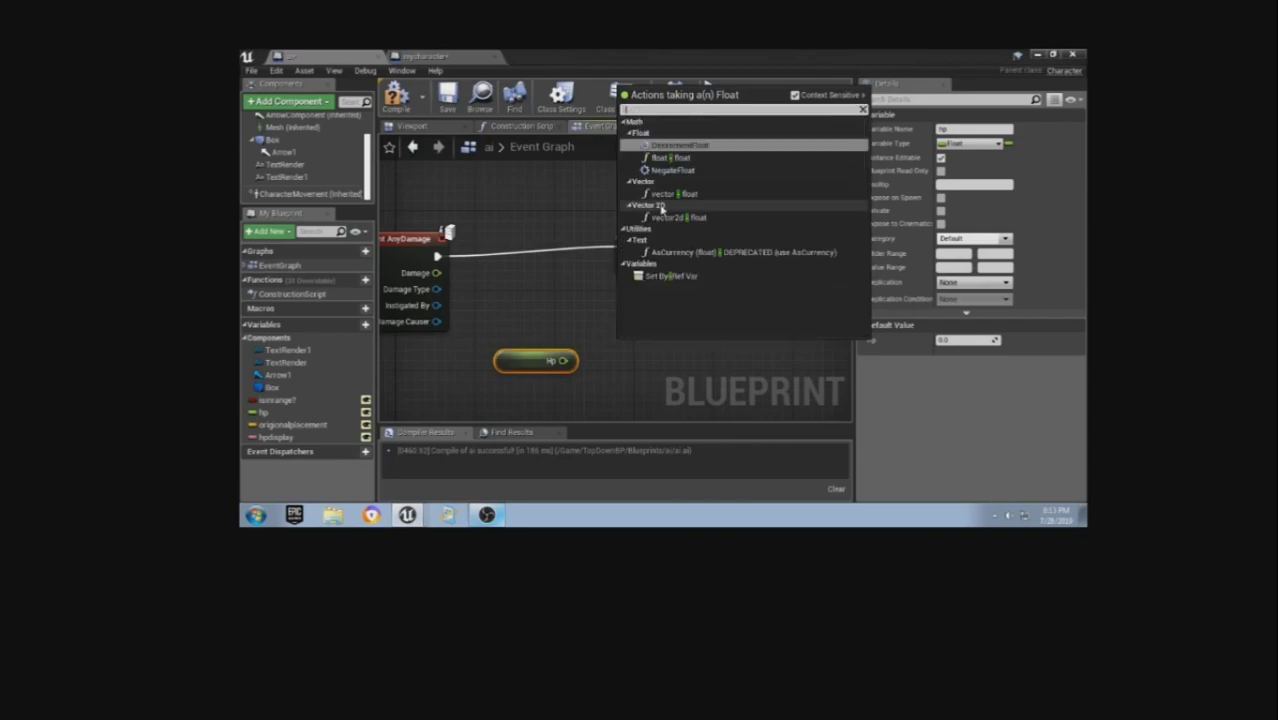
click(663, 160)
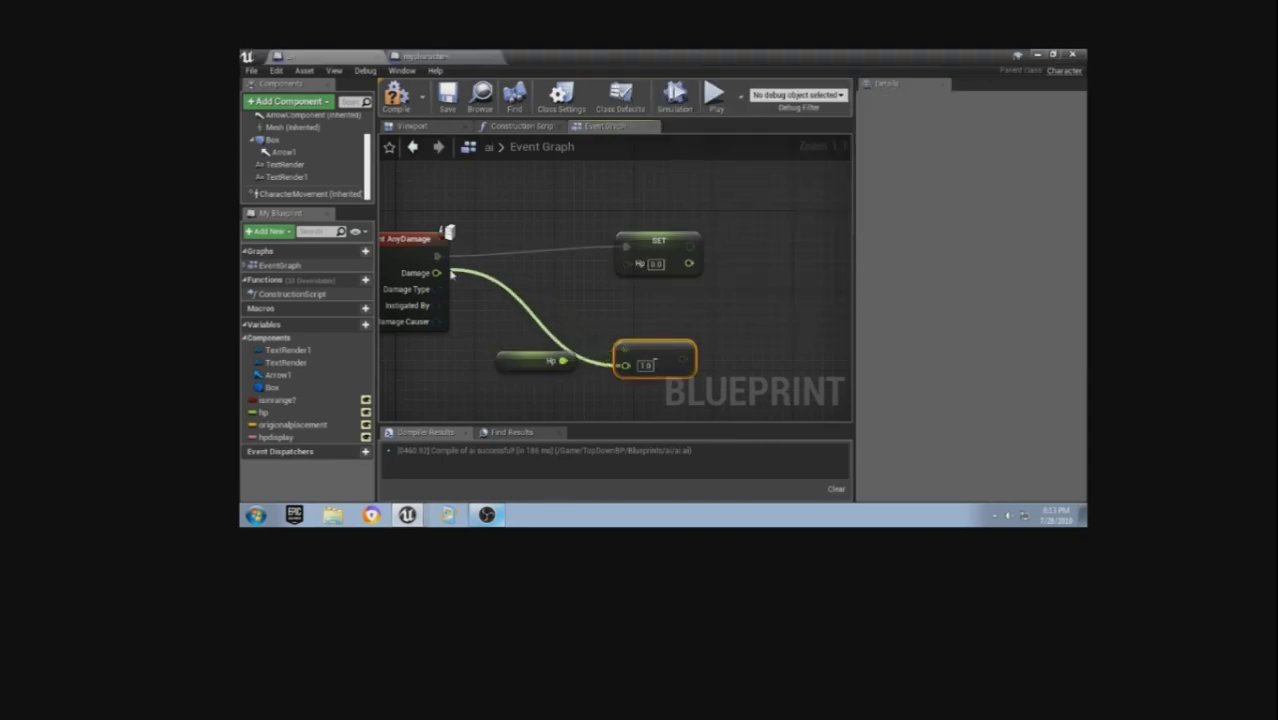
drag(627, 366, 436, 272)
drag(665, 356, 626, 263)
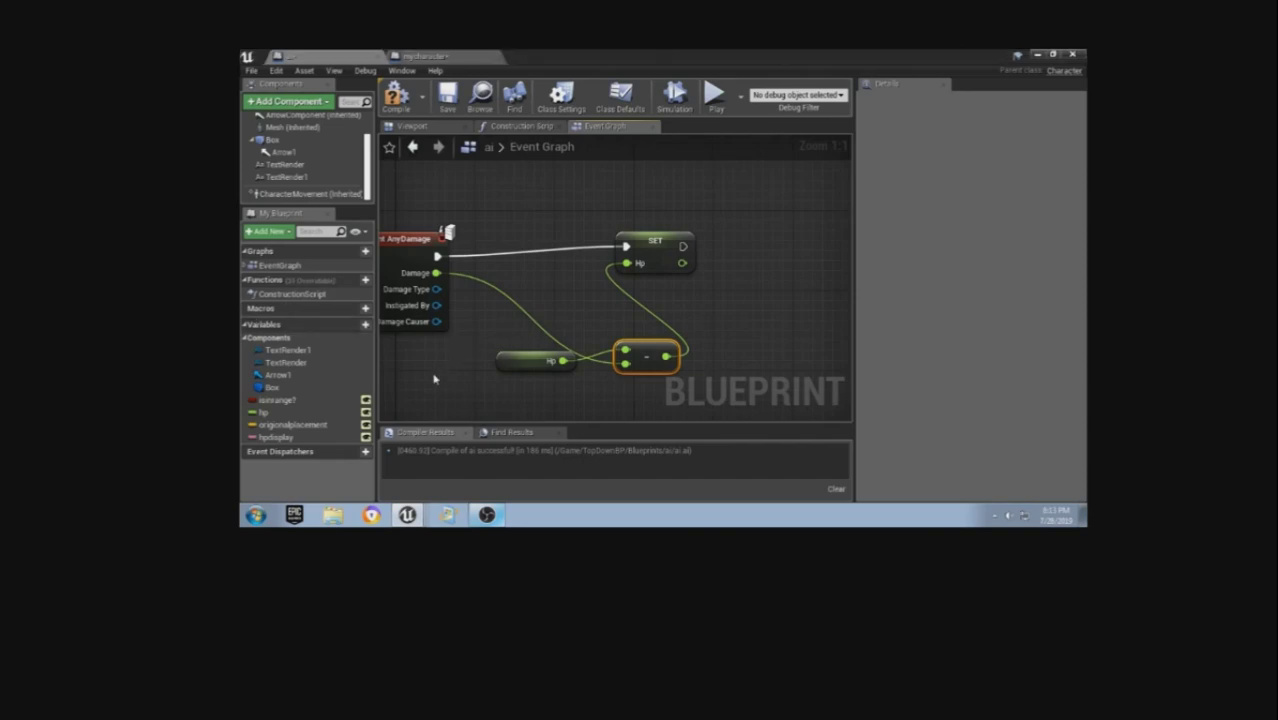
- Add an Equal (float) comparison node fed by the Damage value
right_drag(434, 378, 461, 287)
drag(463, 181, 473, 347)
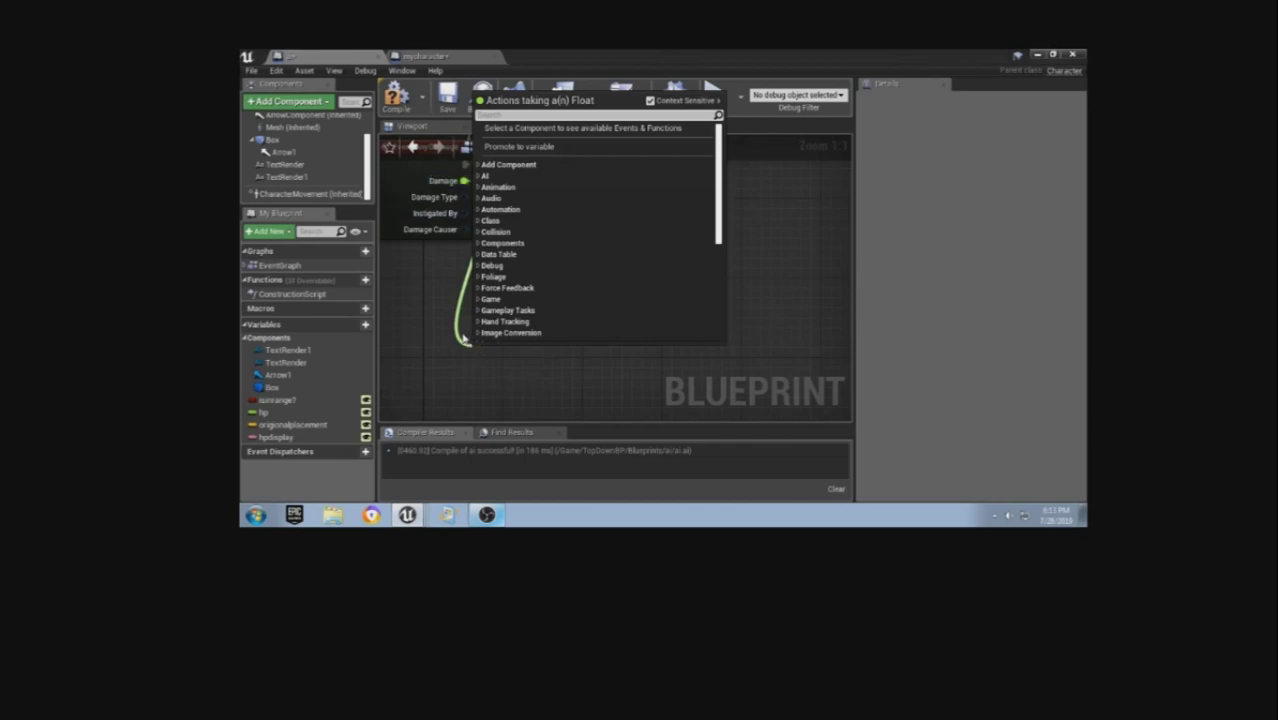
text(=)
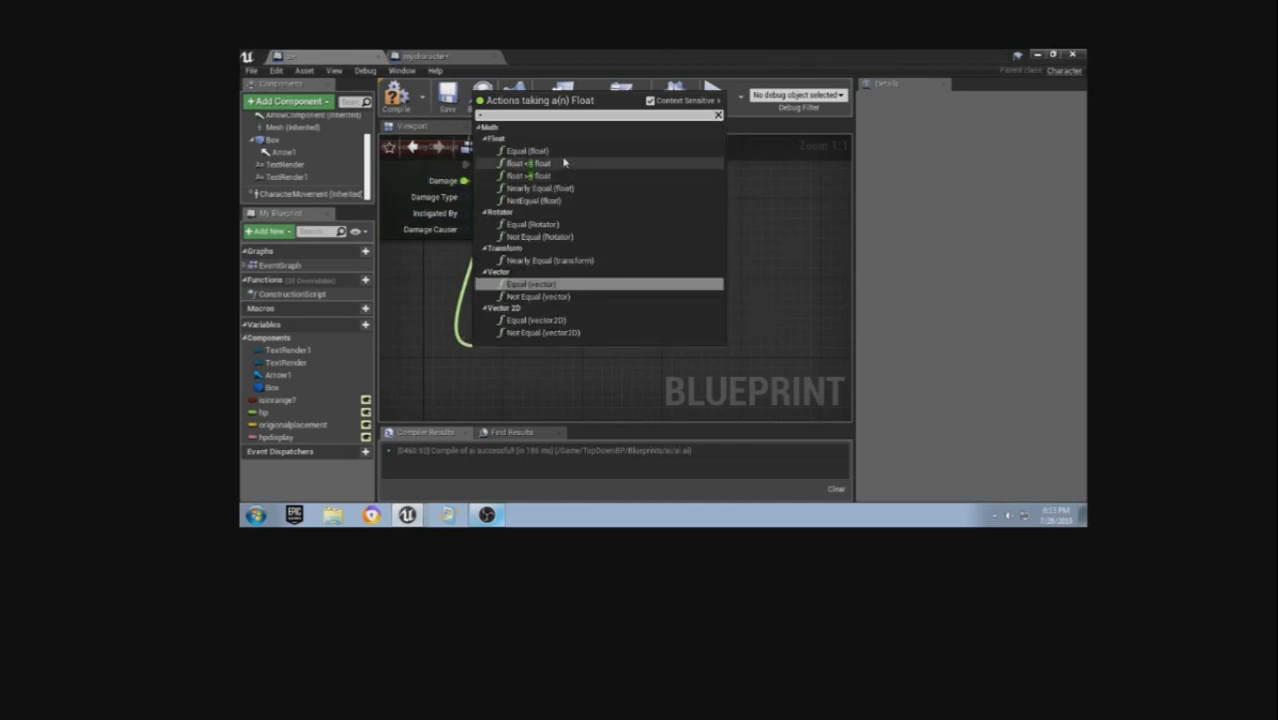
click(565, 156)
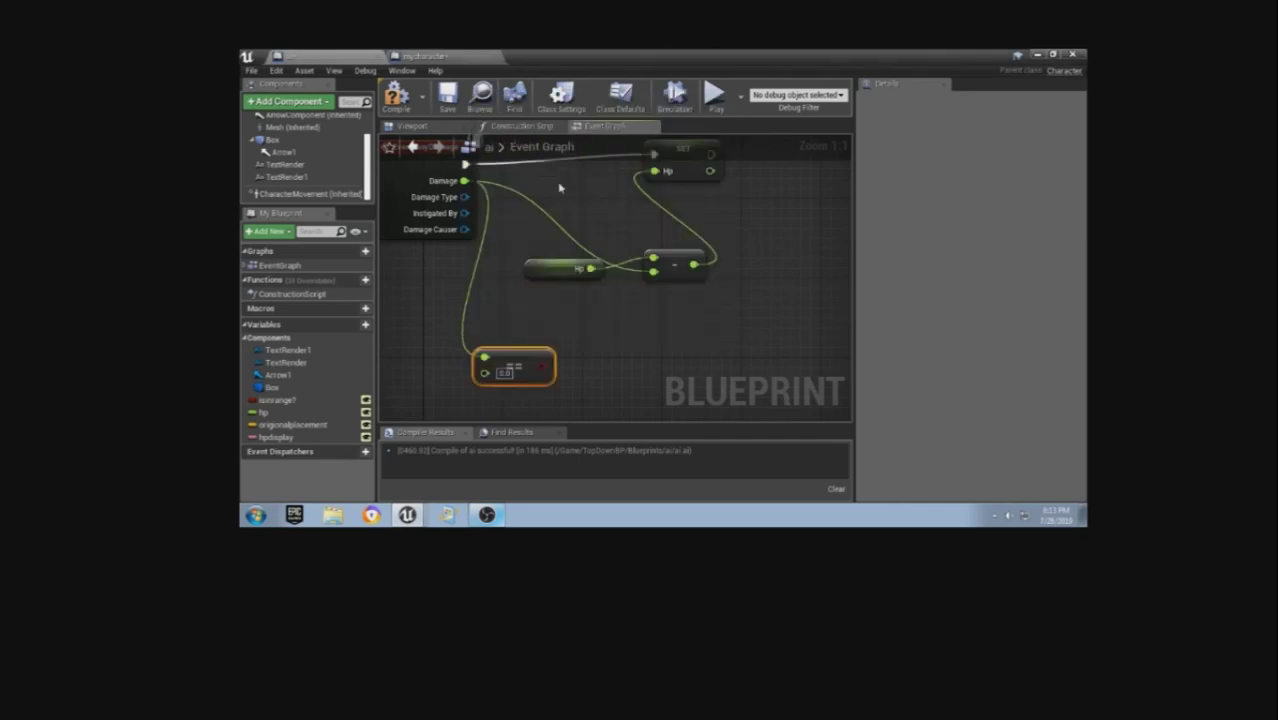
scroll(547, 312, down, 2)
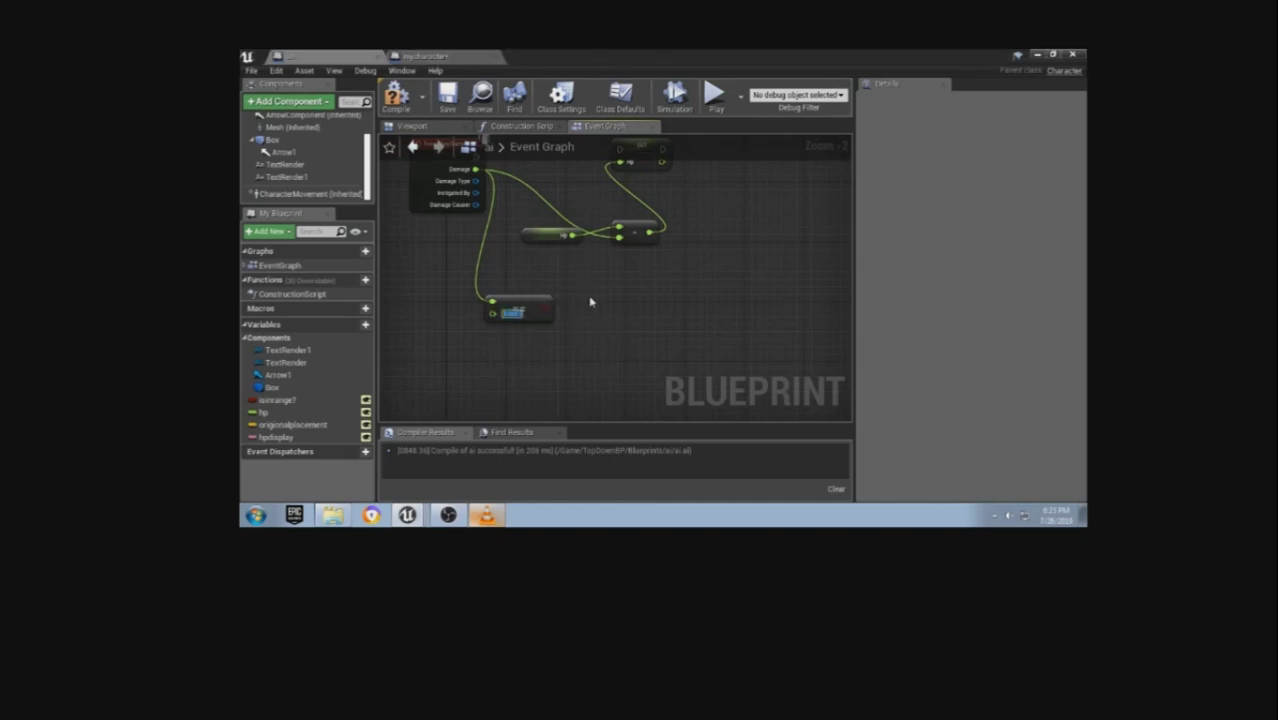
- Branch on the comparison result, add a Delay on the True output, and edit its Duration
click(584, 302)
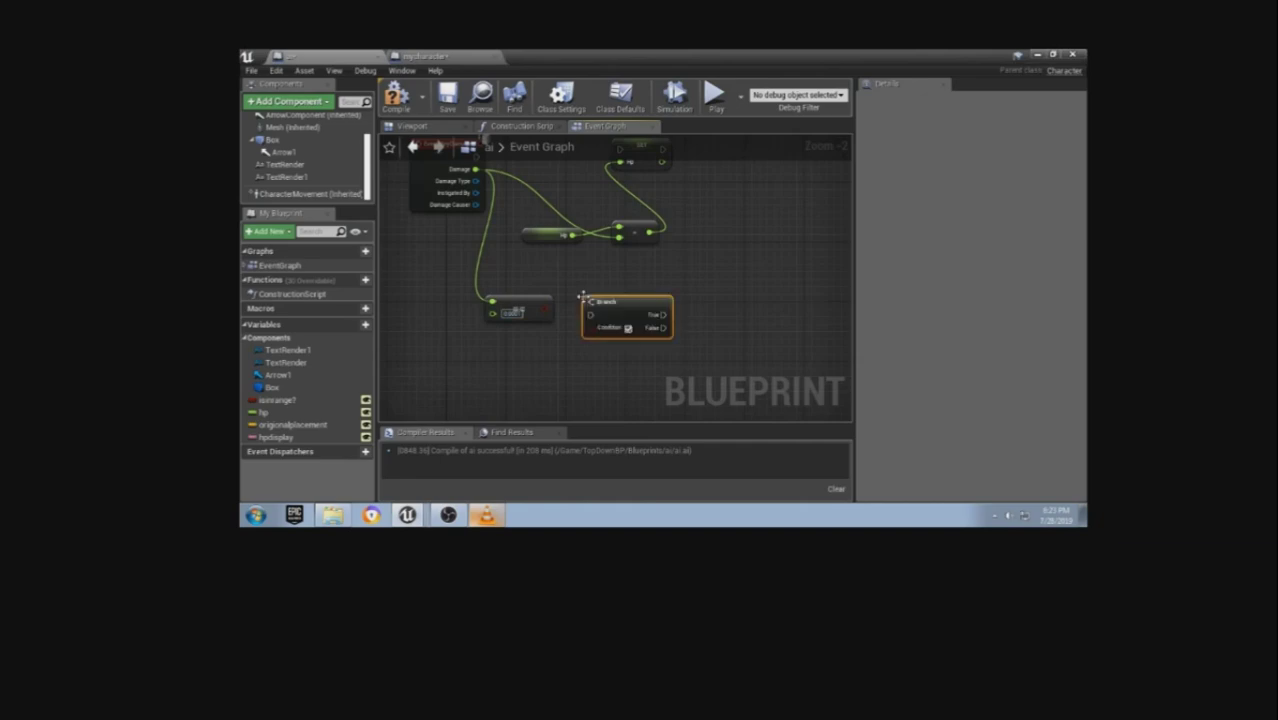
mouse_move(591, 327)
mouse_down()
mouse_move(545, 310)
mouse_move(591, 318)
mouse_move(488, 203)
mouse_up()
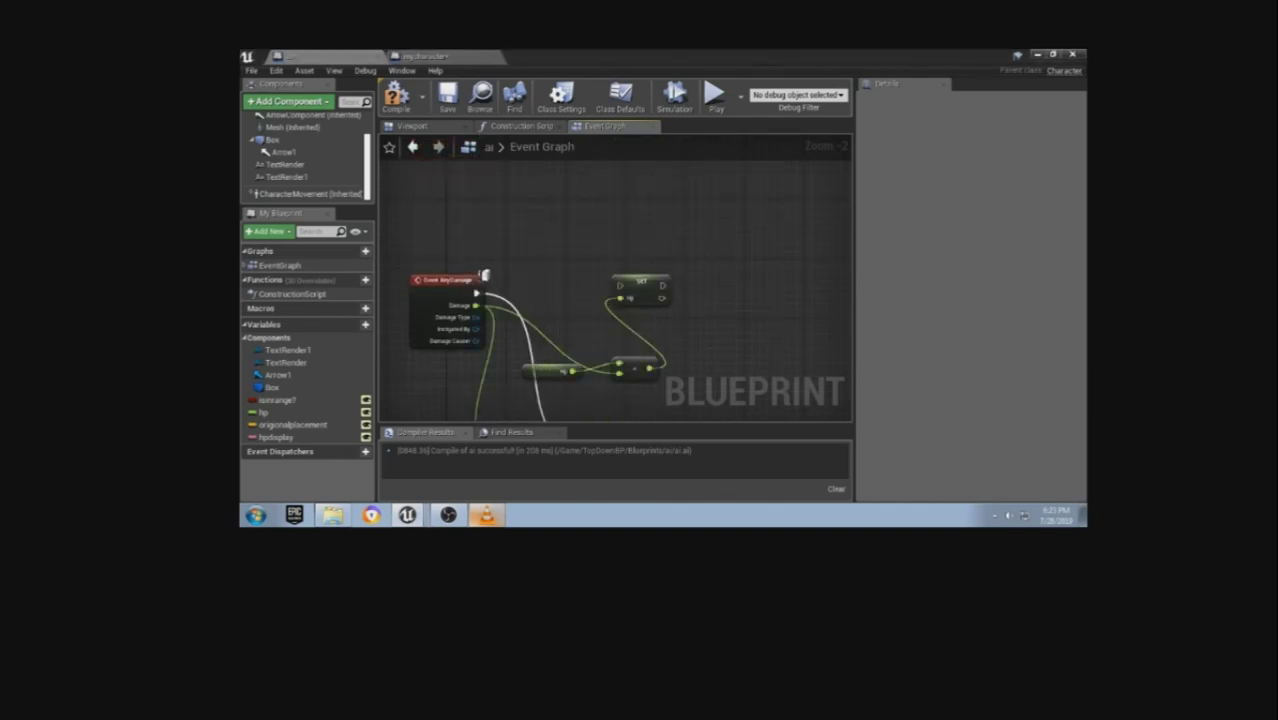
right_drag(706, 394, 665, 205)
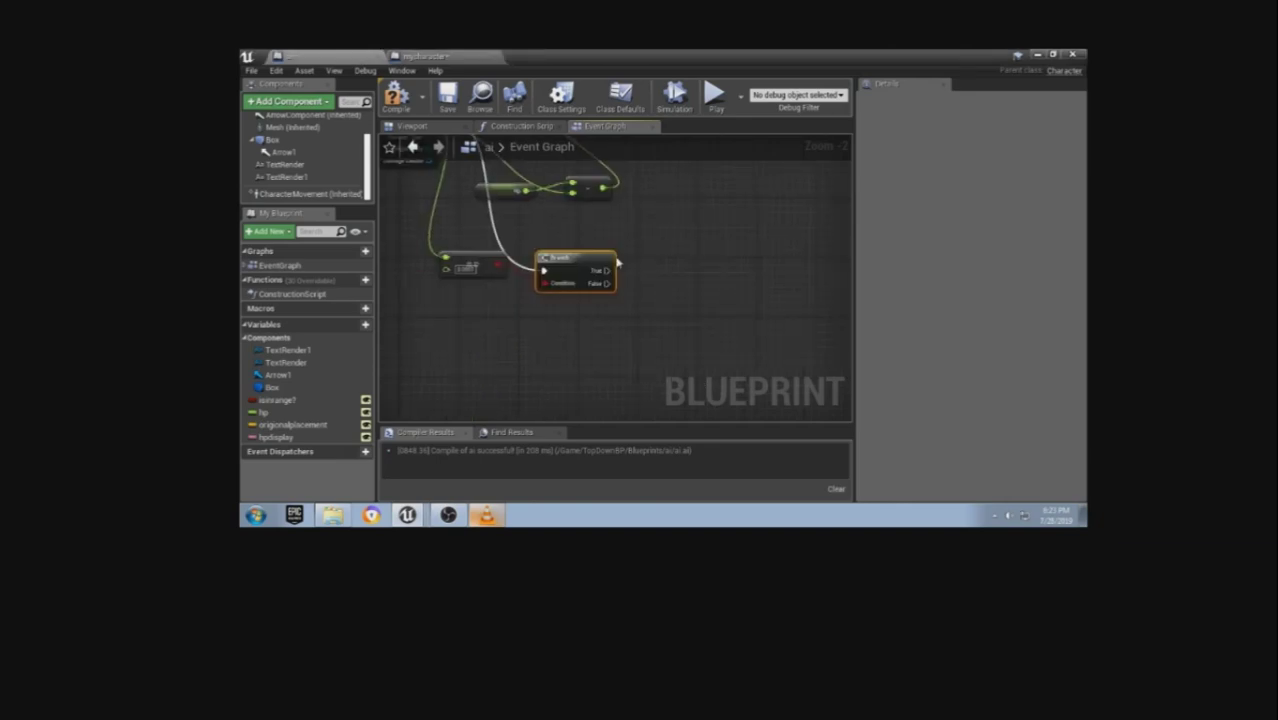
drag(607, 269, 686, 298)
text(de)
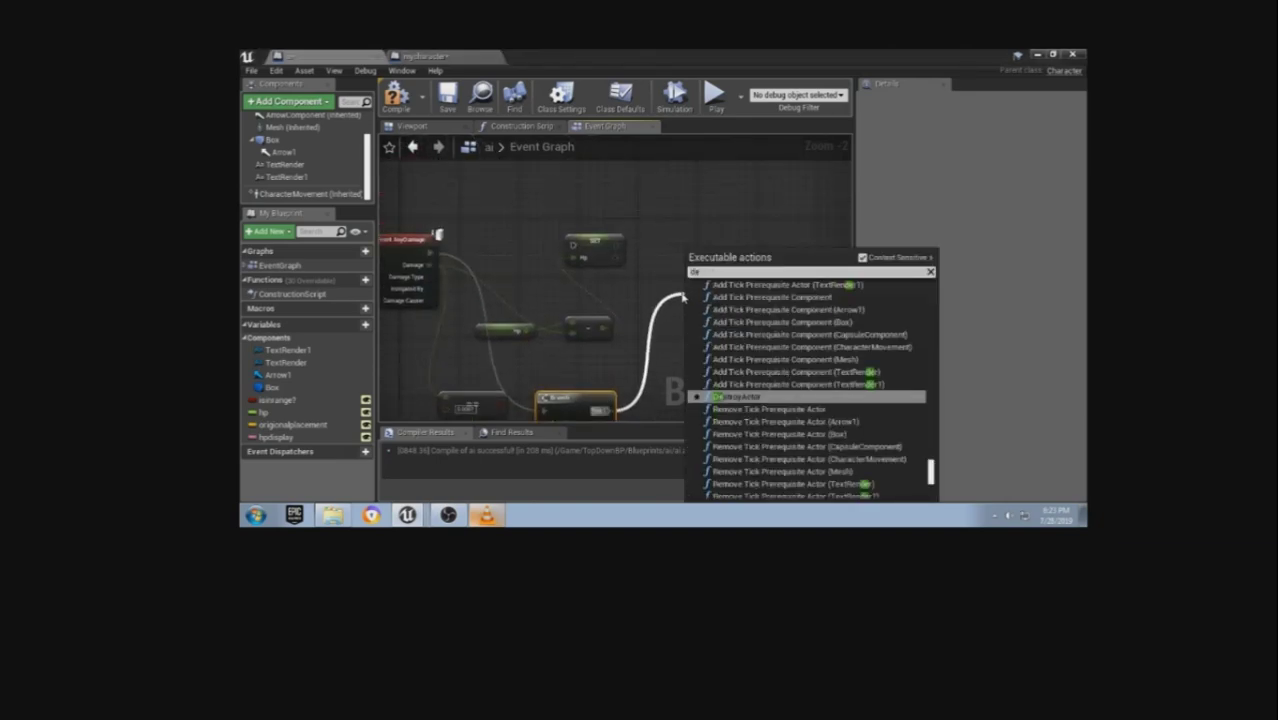
text(lay)
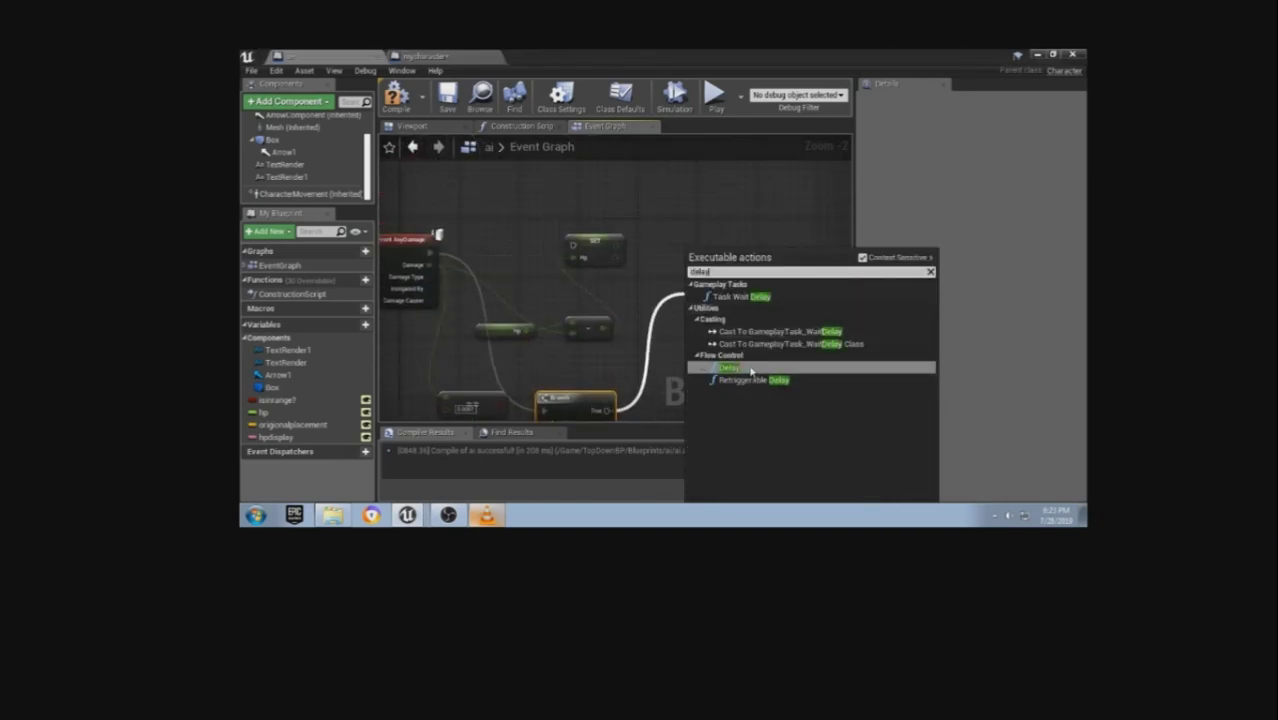
click(728, 368)
drag(732, 260, 730, 252)
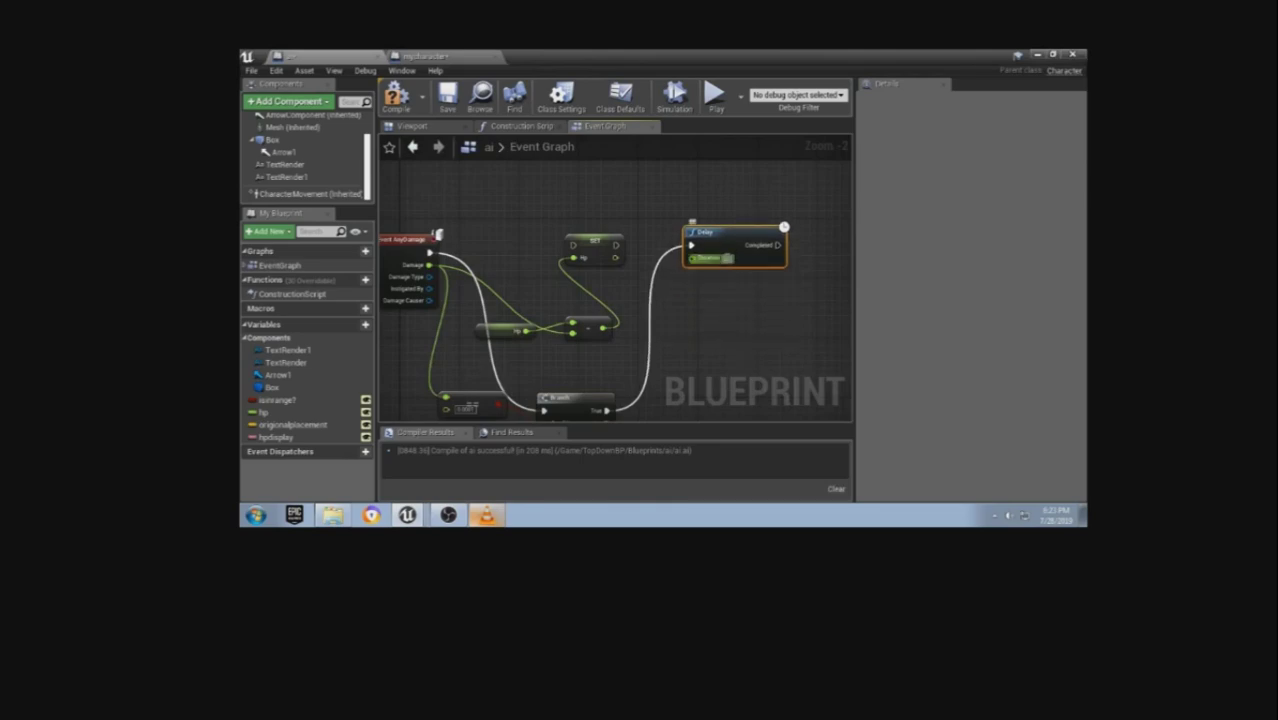
click(727, 259)
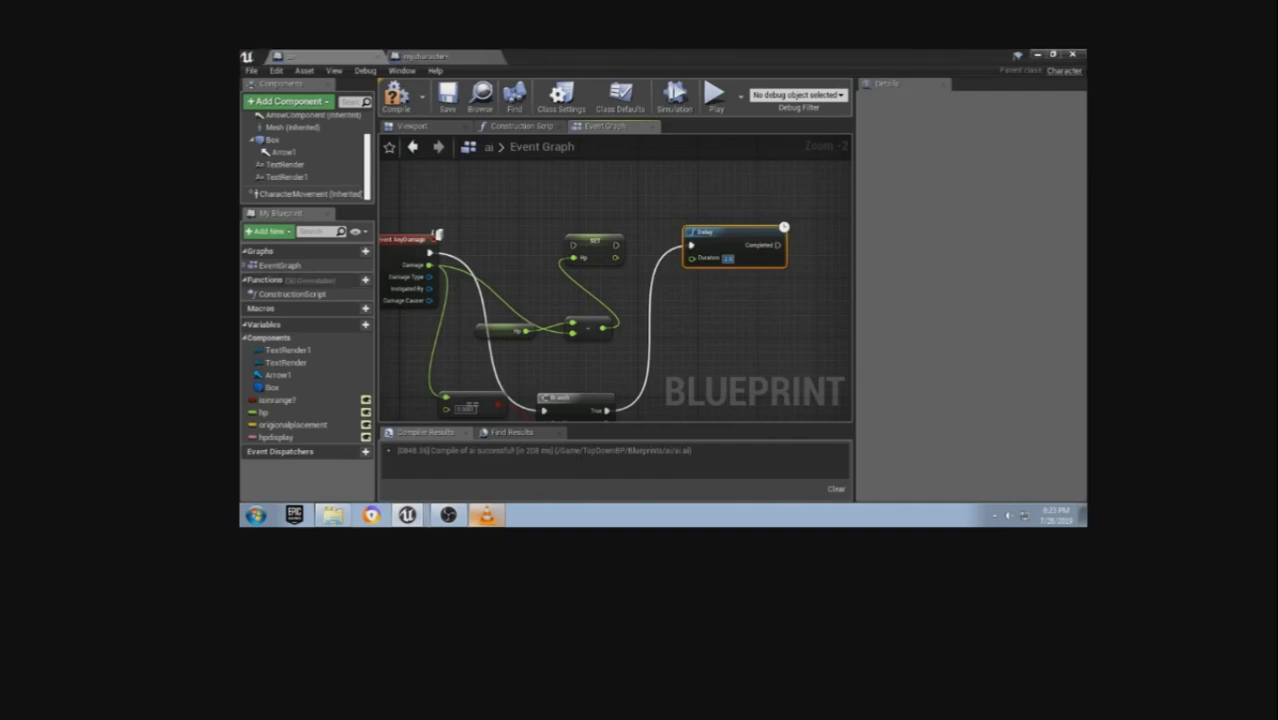
- Add a Mesh Play Animation node and drive it from the Branch's False output
click(280, 128)
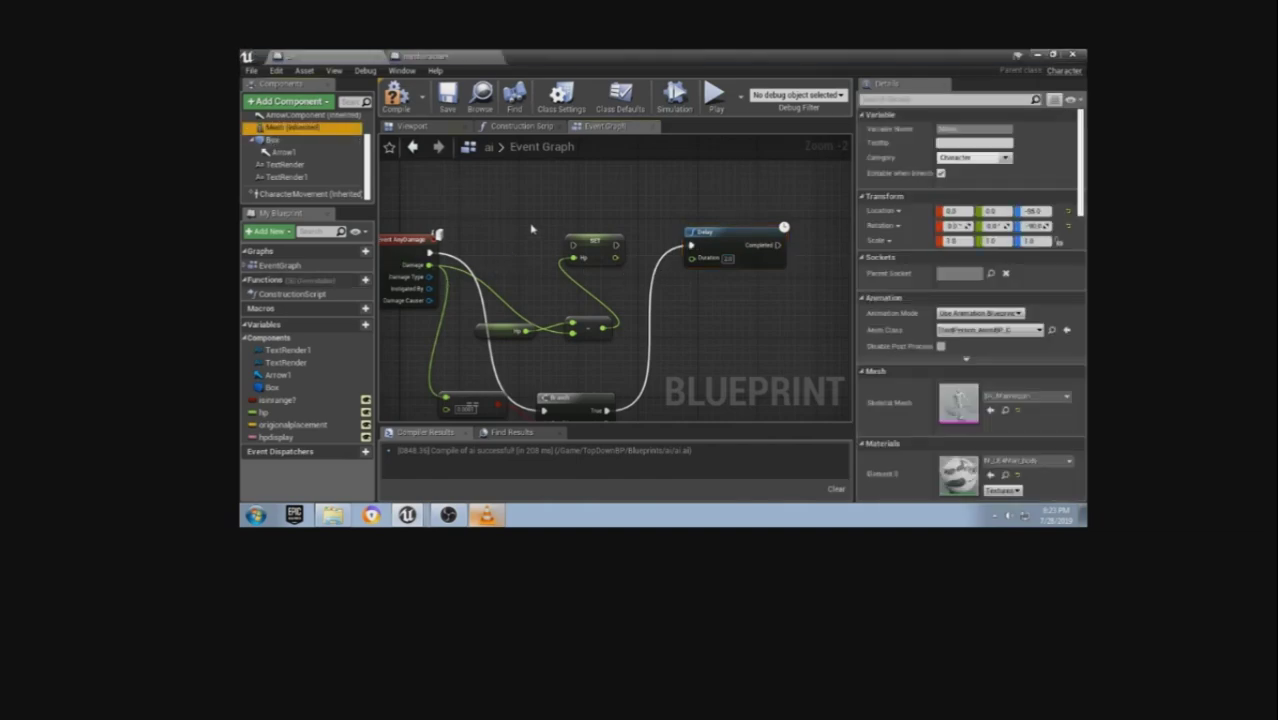
drag(645, 363, 710, 380)
text(play)
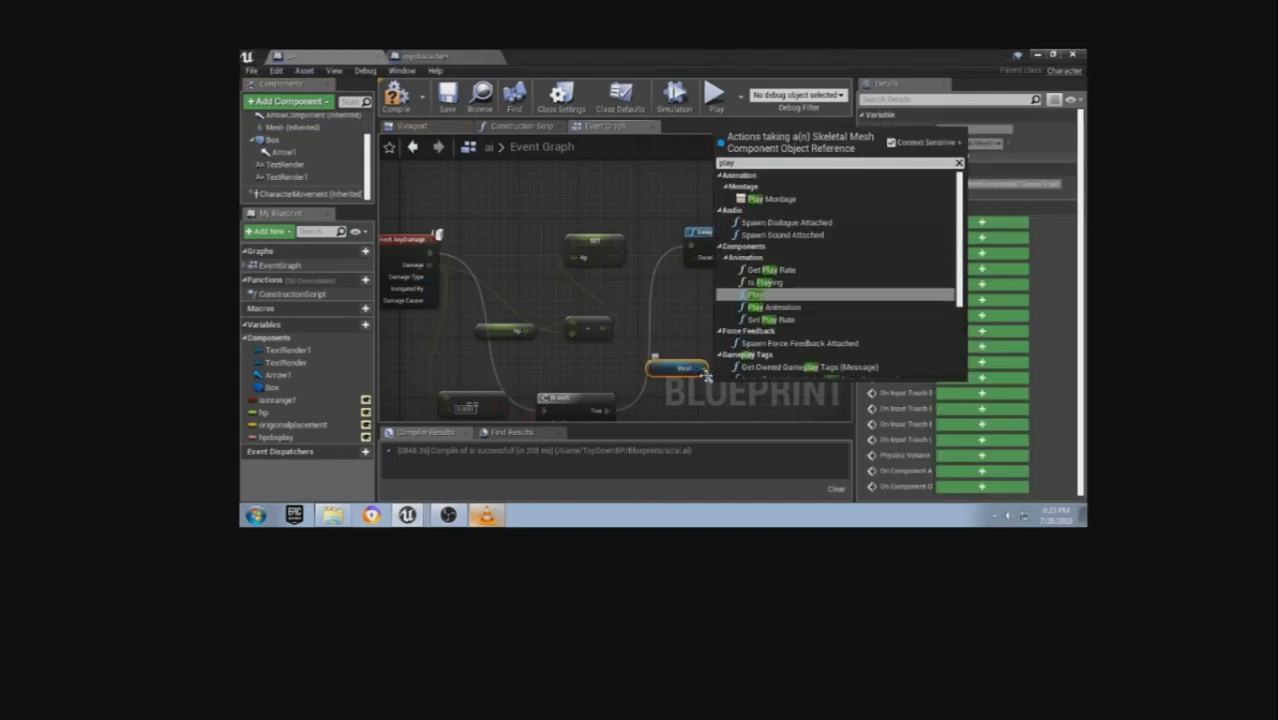
text(an)
click(797, 205)
right_drag(760, 371, 706, 255)
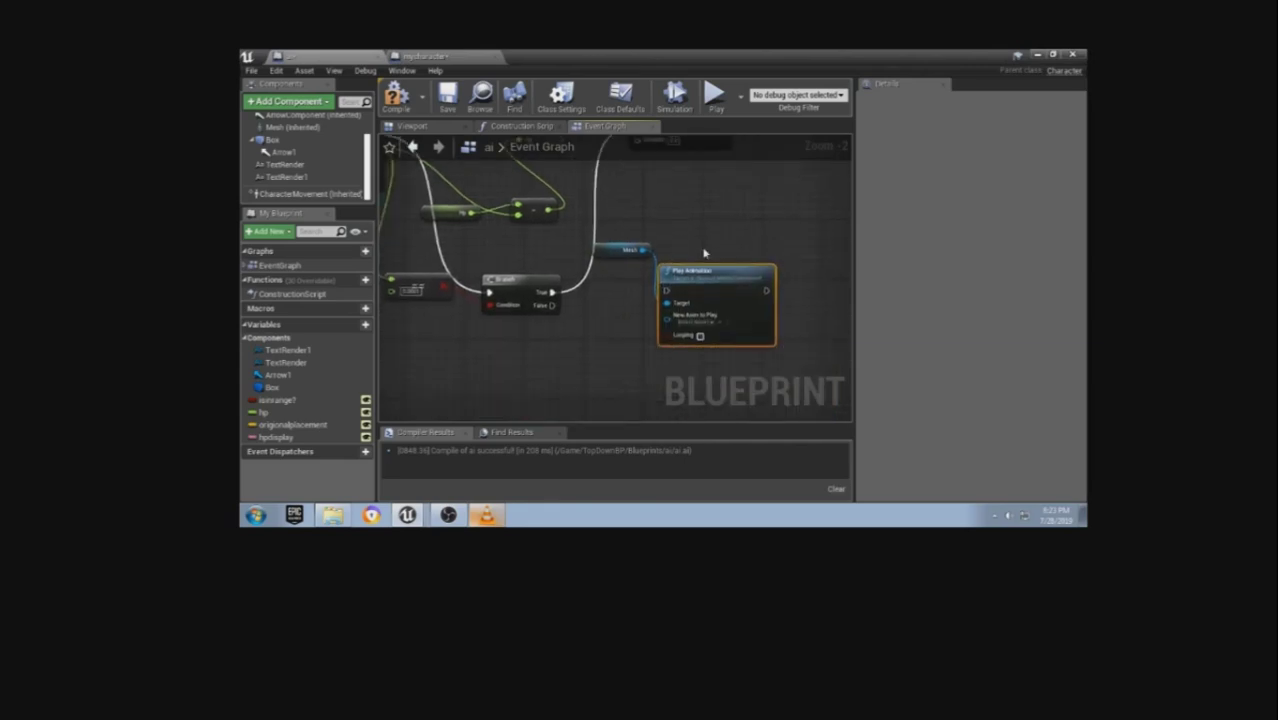
mouse_move(665, 290)
mouse_down()
mouse_move(625, 228)
mouse_move(553, 305)
mouse_up()
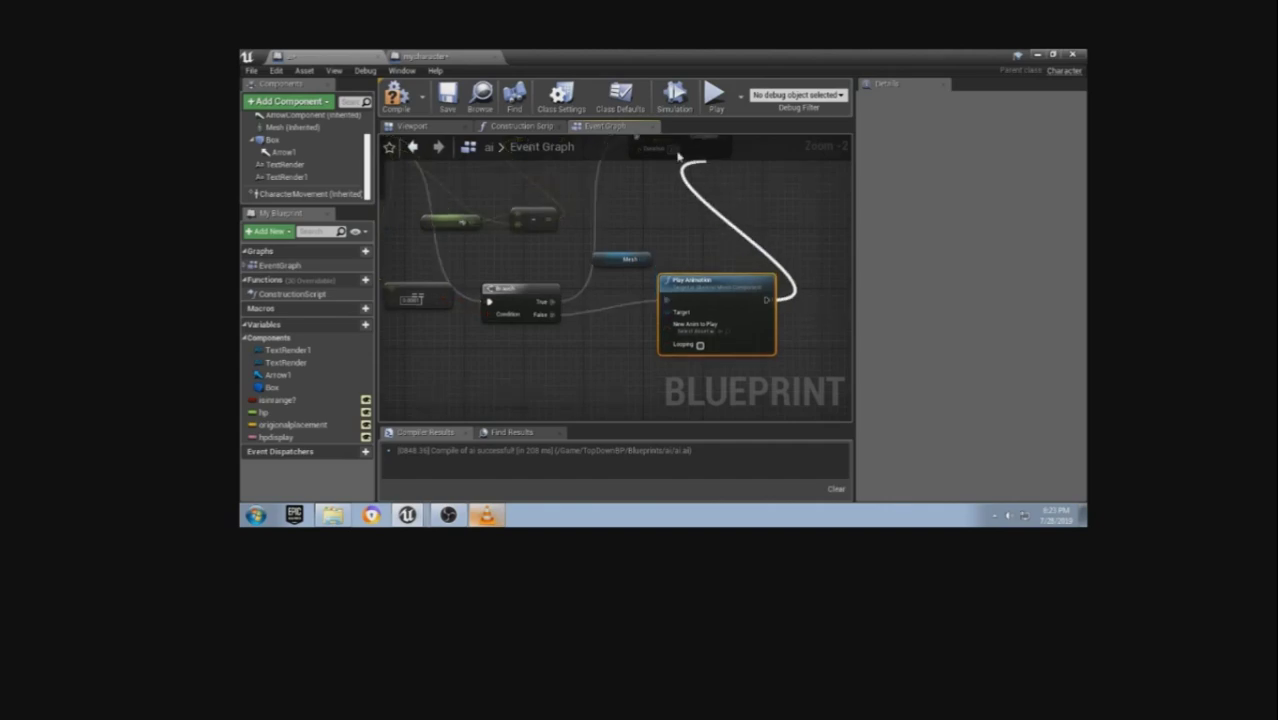
right_drag(530, 140, 550, 330)
drag(530, 318, 635, 331)
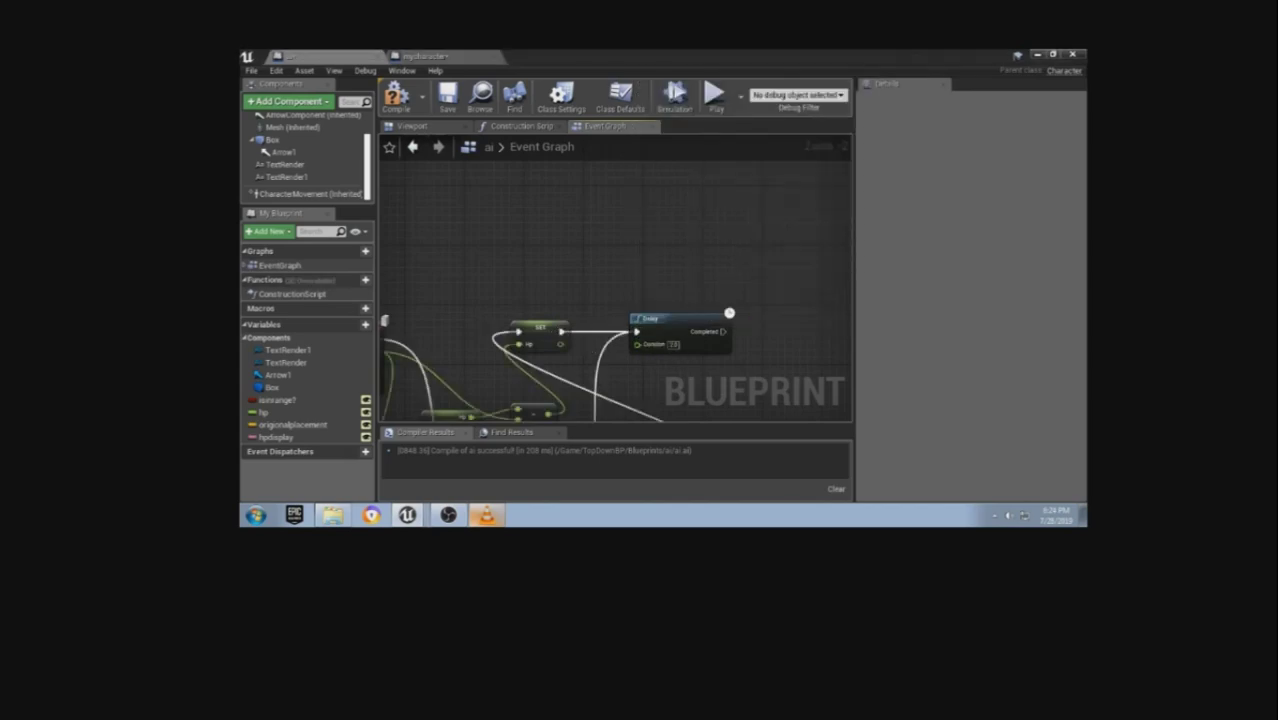
- Add a SetWorldLocation node for the Mesh that runs after the Delay completes
right_drag(733, 365, 668, 212)
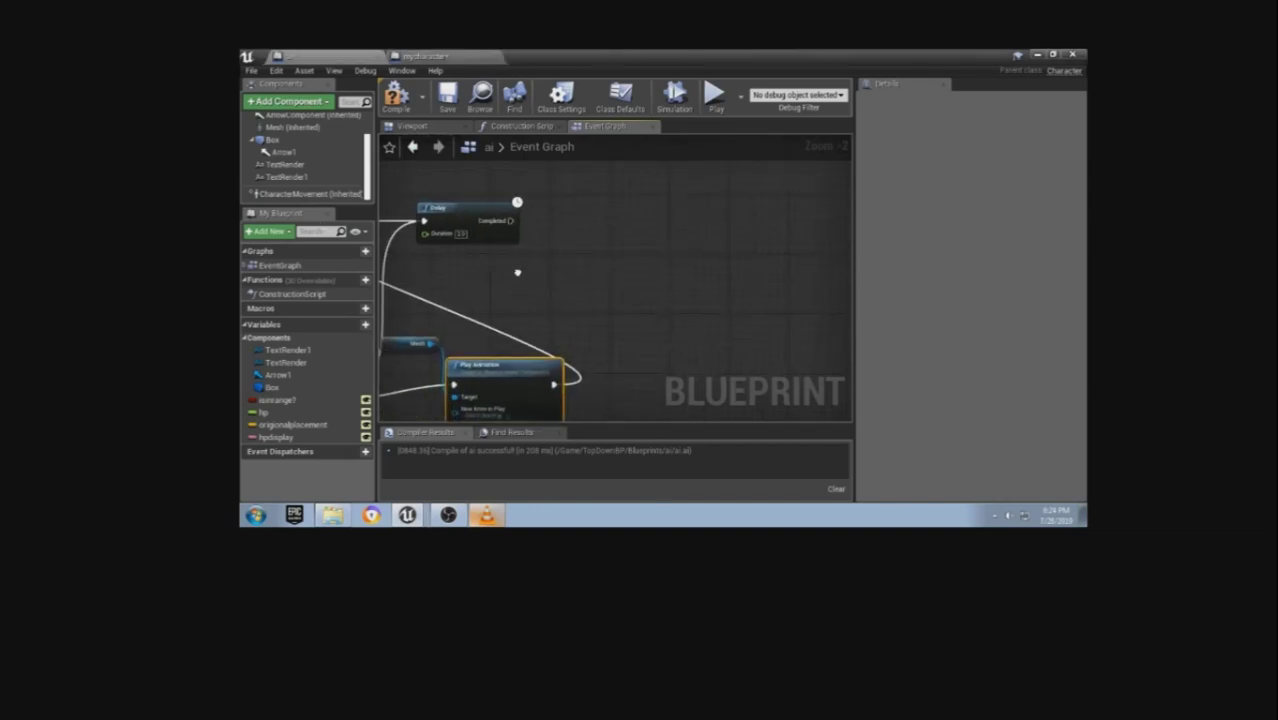
drag(588, 303, 717, 216)
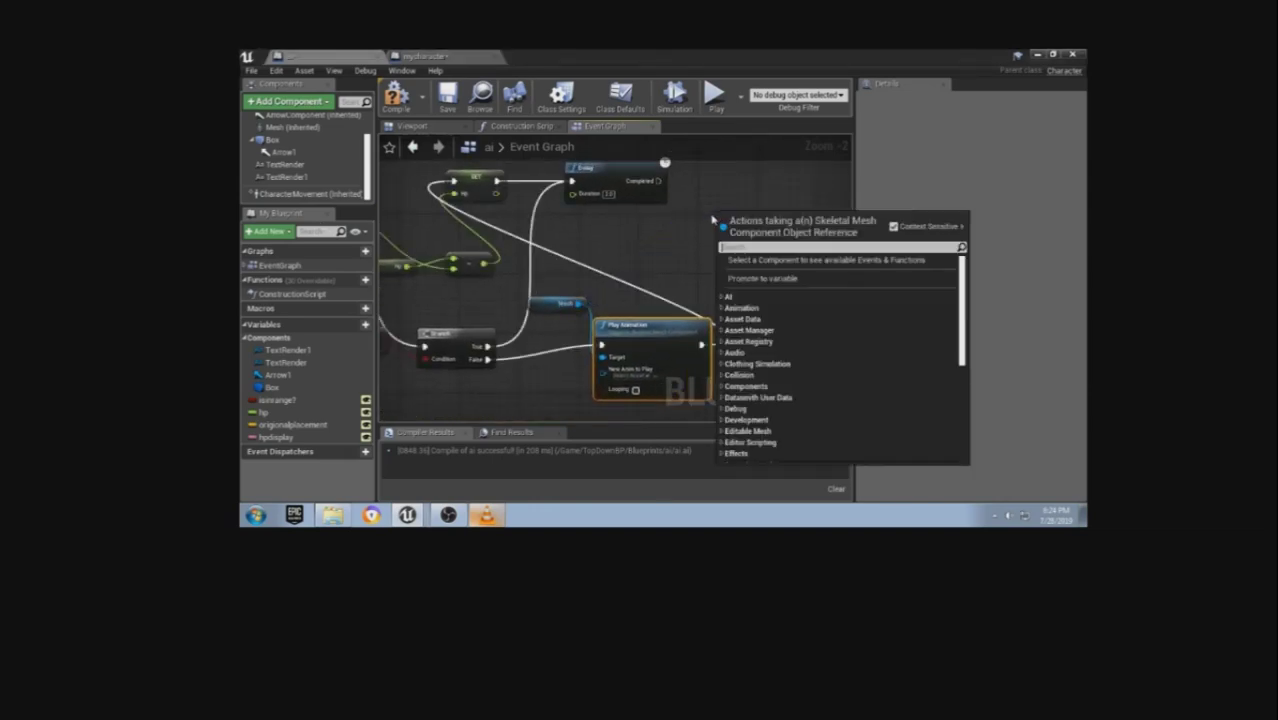
text(setw)
click(783, 366)
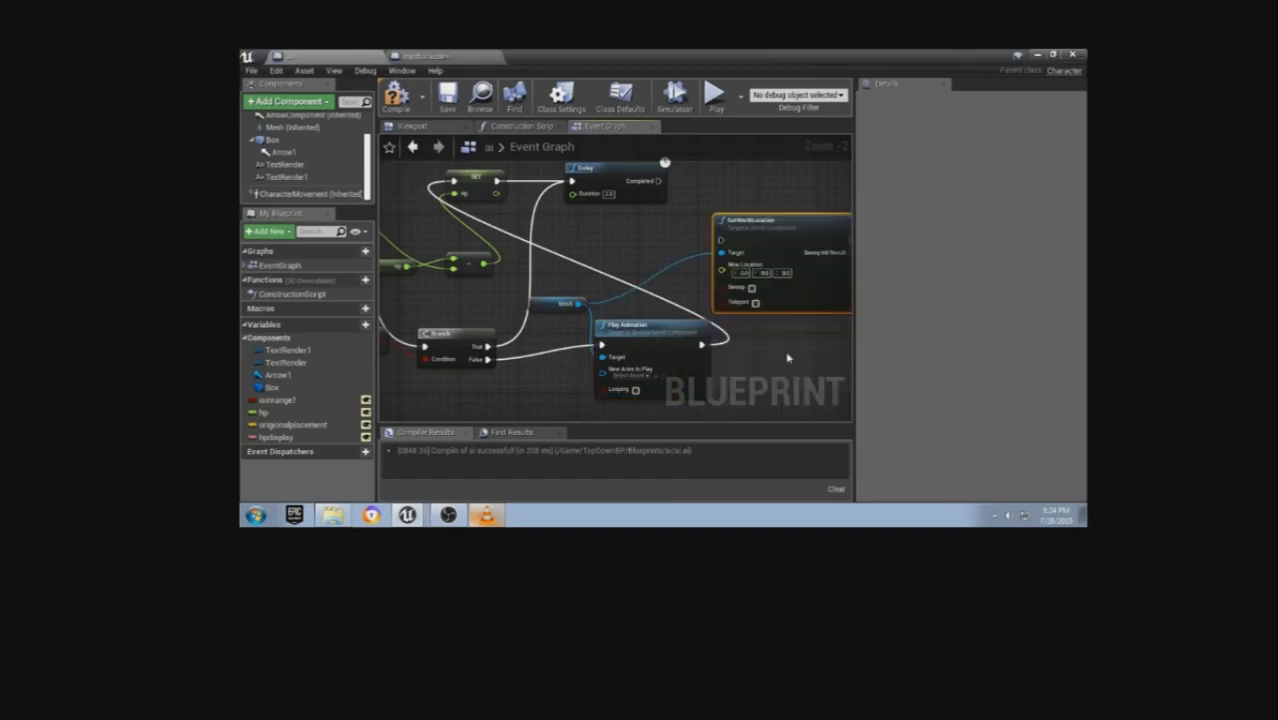
right_drag(746, 249, 697, 300)
mouse_move(697, 300)
mouse_down()
mouse_move(735, 256)
mouse_move(788, 241)
mouse_up()
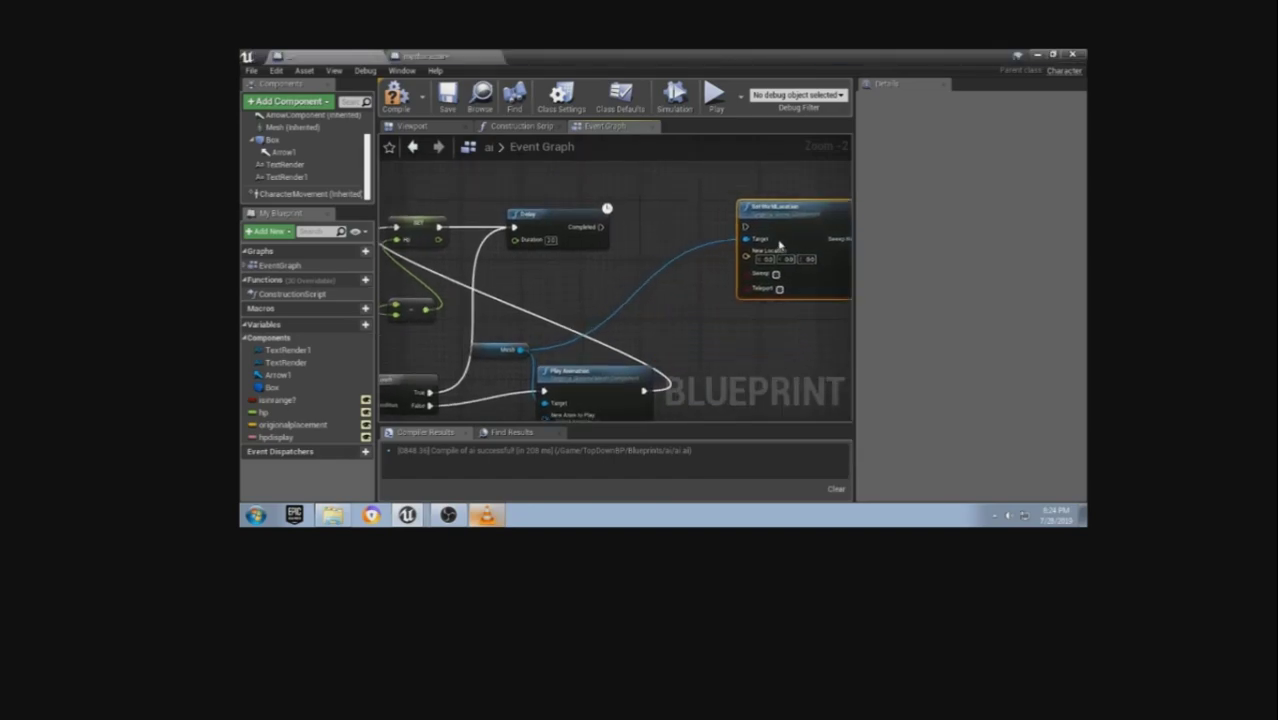
drag(600, 227, 805, 240)
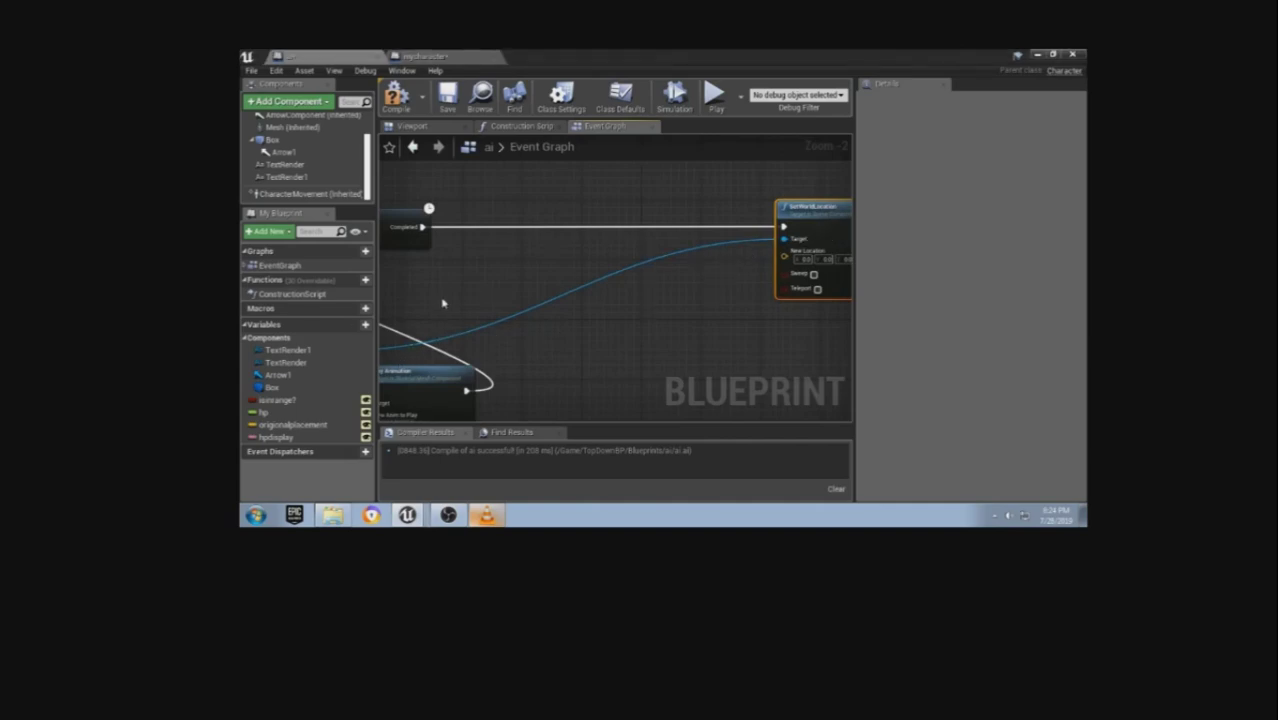
- Get the Mesh's right vector and scale it with a float multiply node
right_drag(443, 303, 550, 290)
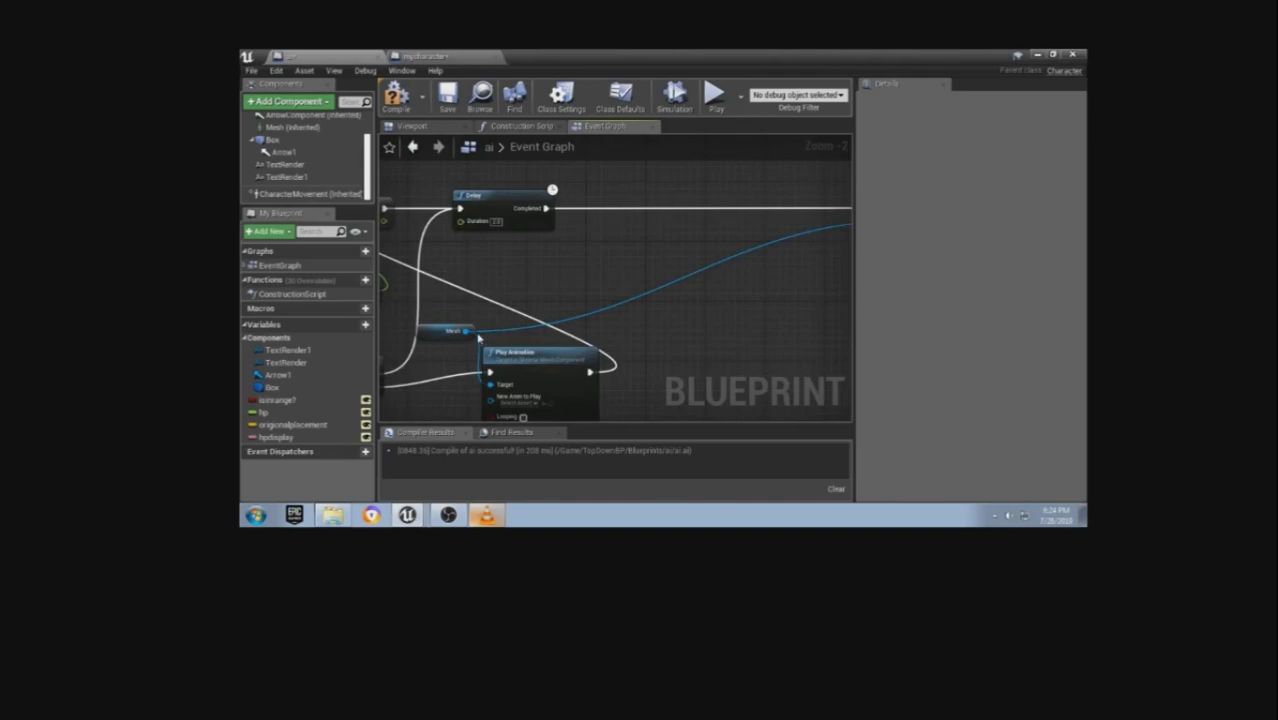
drag(463, 335, 493, 296)
text(g)
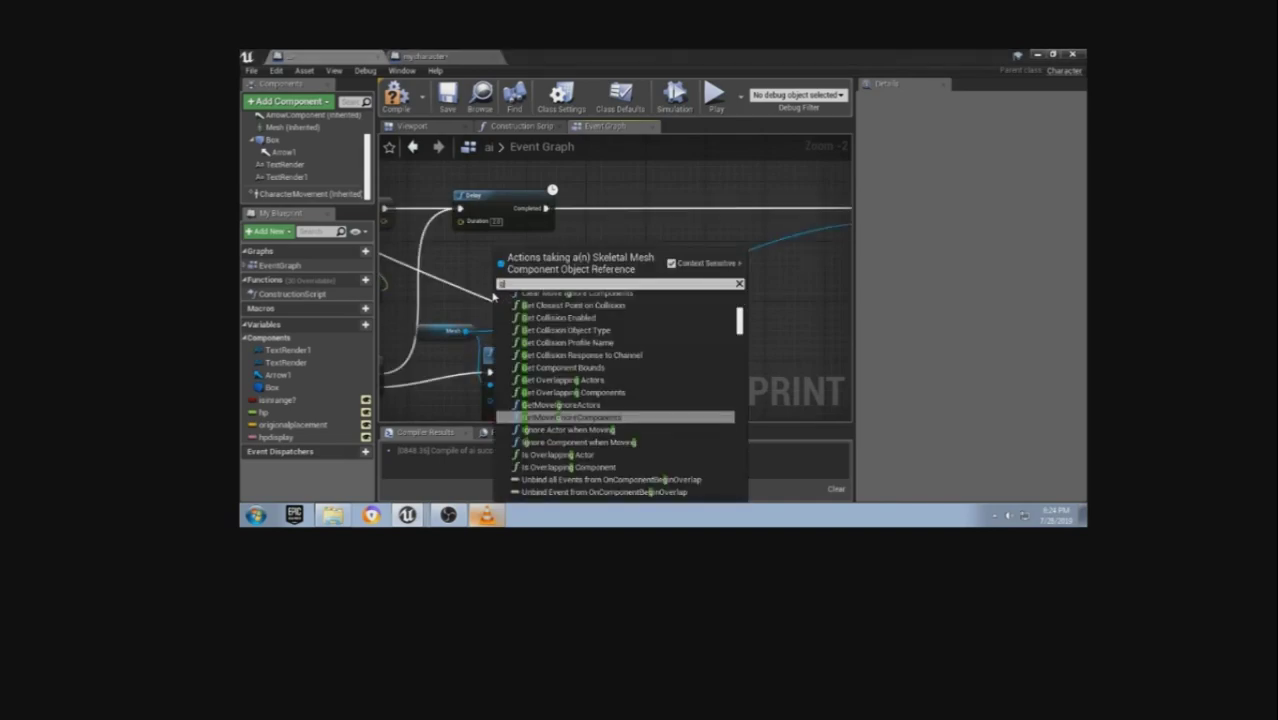
text(et right)
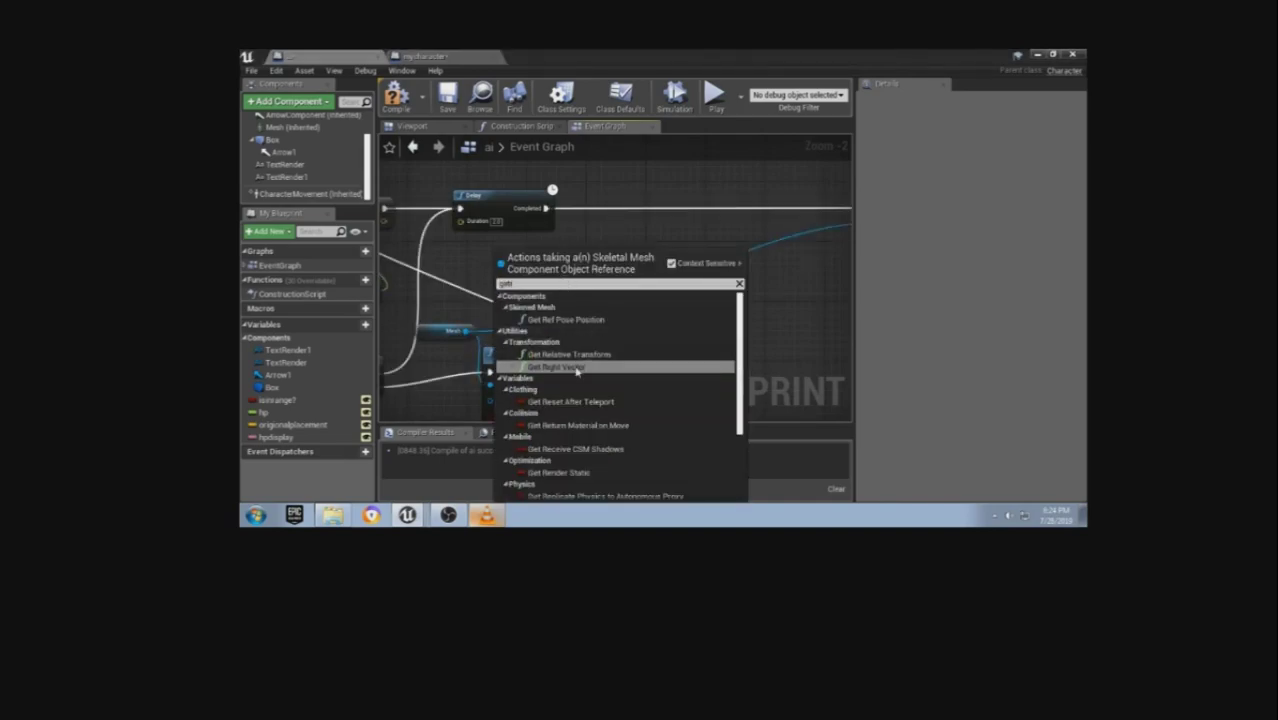
click(570, 365)
mouse_move(547, 307)
mouse_down()
mouse_move(495, 277)
mouse_move(548, 293)
mouse_up()
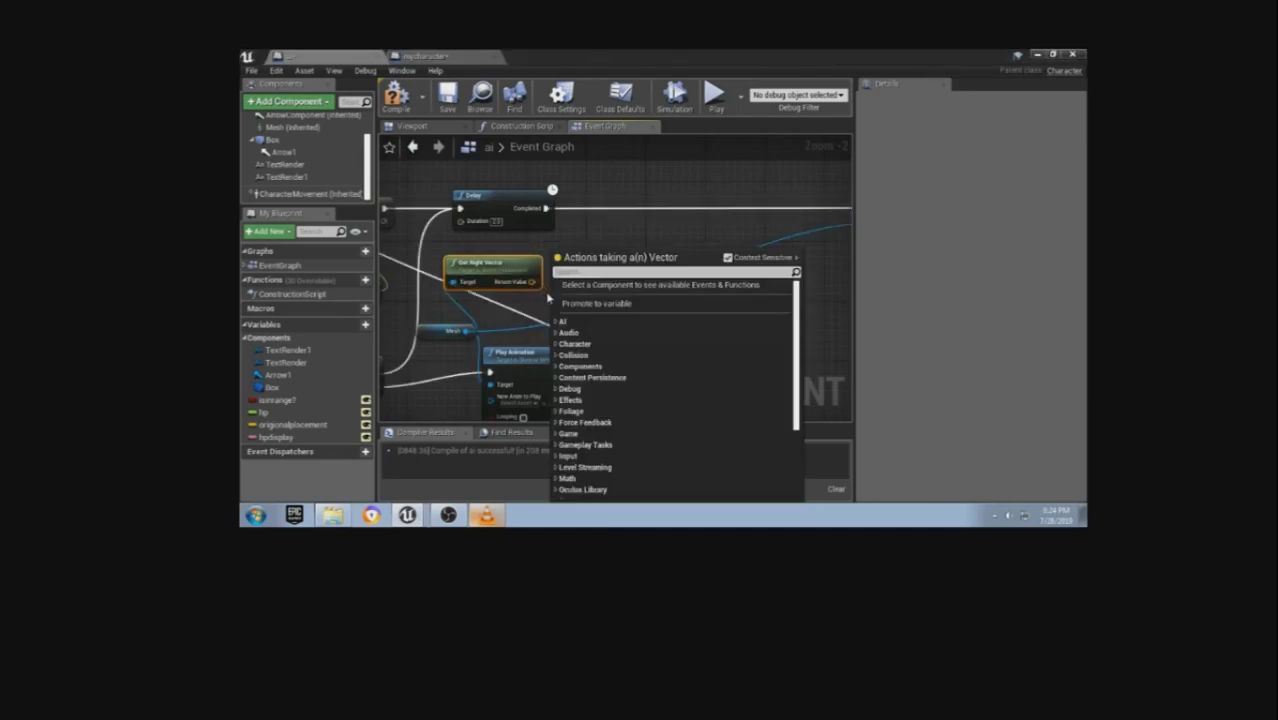
text(*)
click(606, 325)
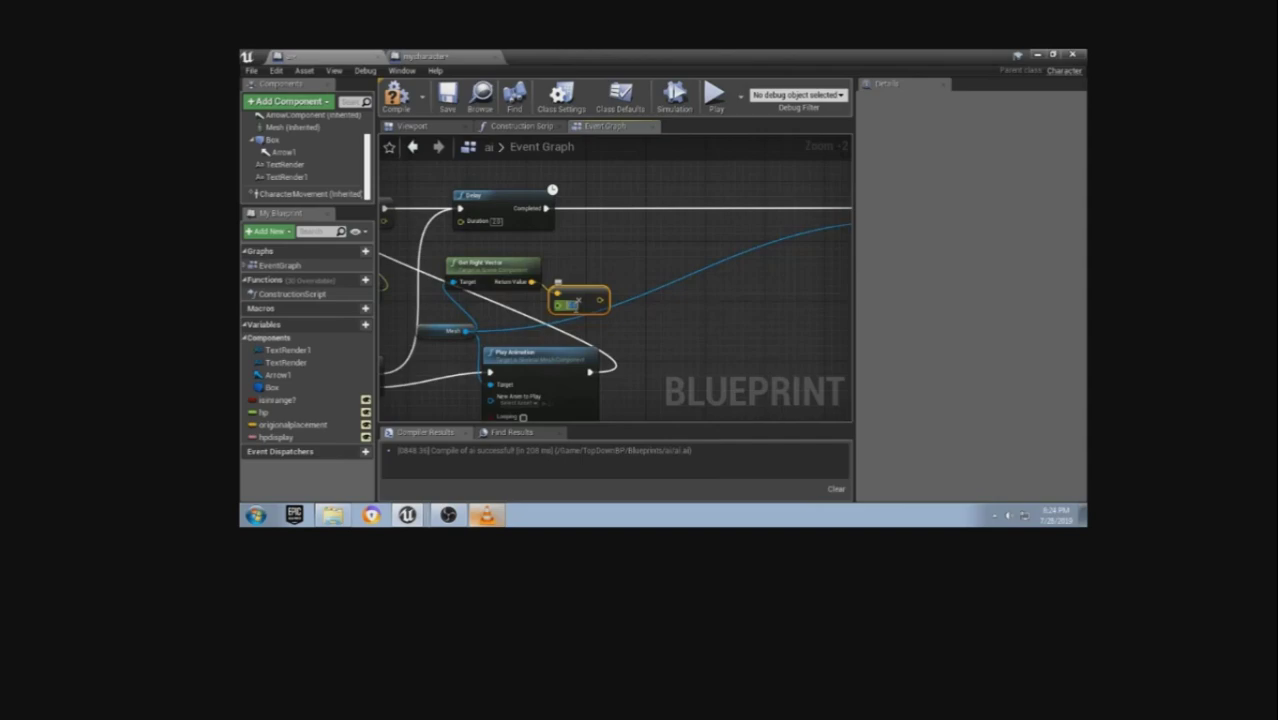
click(570, 304)
- Combine the scaled vector with origionalplacement and feed the result into New Location
drag(606, 300, 631, 289)
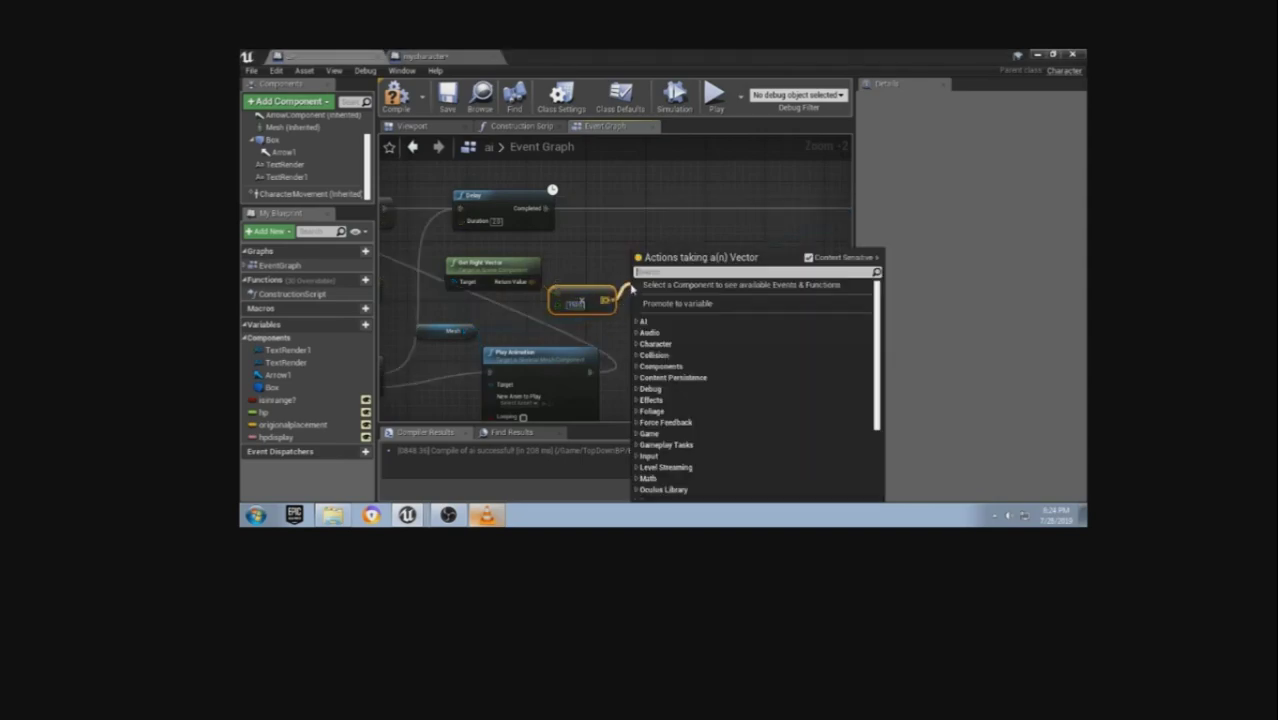
text(*)
click(700, 333)
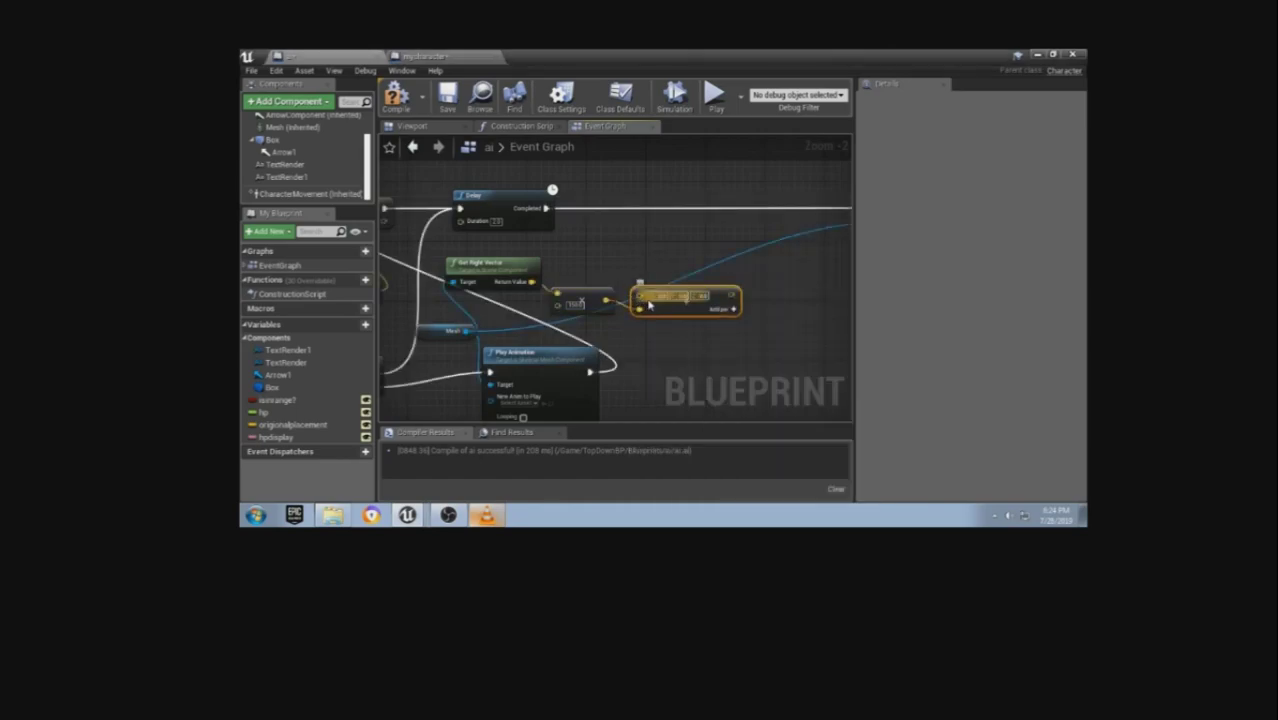
drag(641, 293, 625, 268)
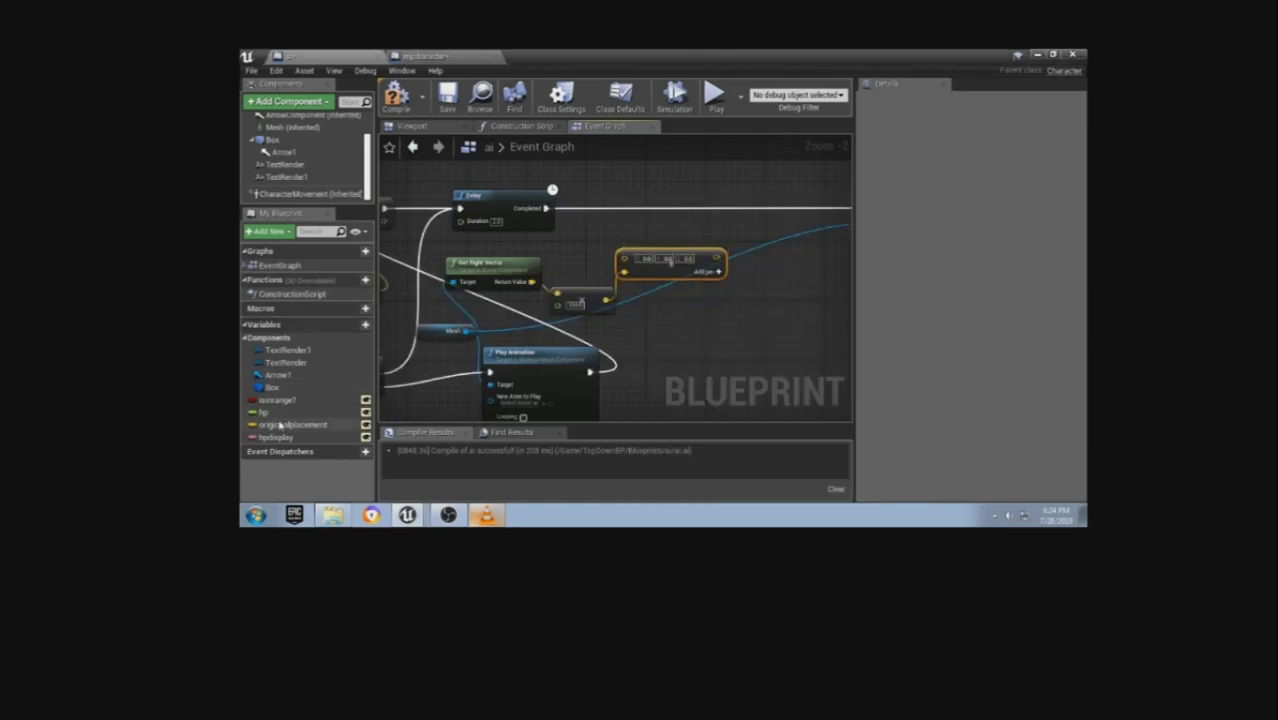
mouse_move(292, 424)
mouse_down()
mouse_move(624, 262)
mouse_move(538, 252)
mouse_move(624, 266)
mouse_up()
click(669, 275)
right_drag(704, 315, 450, 280)
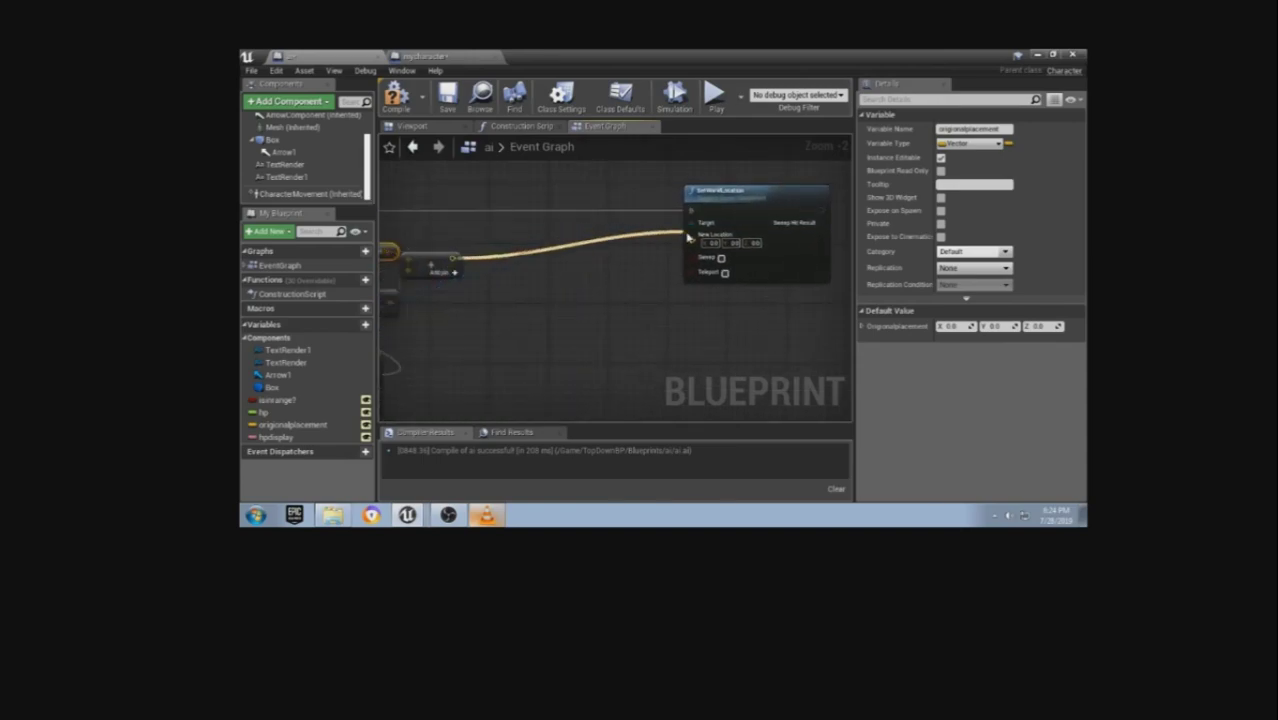
drag(452, 258, 692, 242)
right_drag(647, 287, 408, 305)
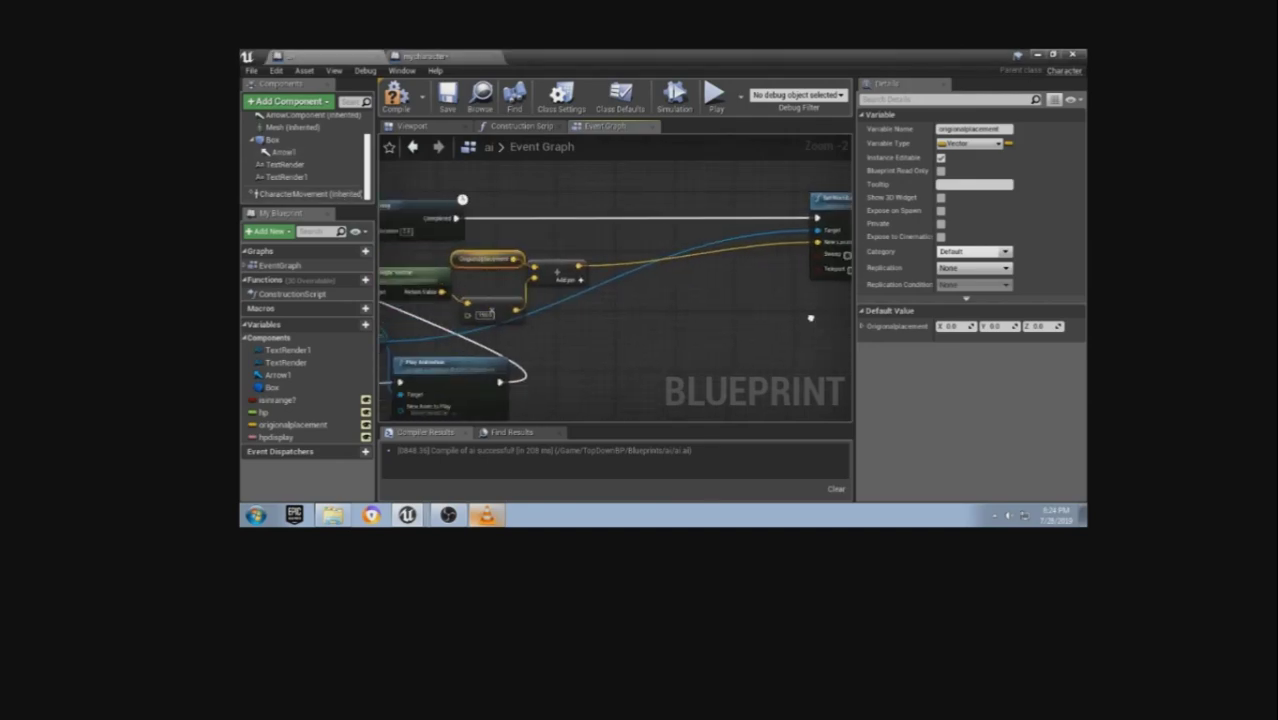
- Add a reroute point on the Mesh wire beside SetWorldLocation
right_drag(470, 298, 557, 285)
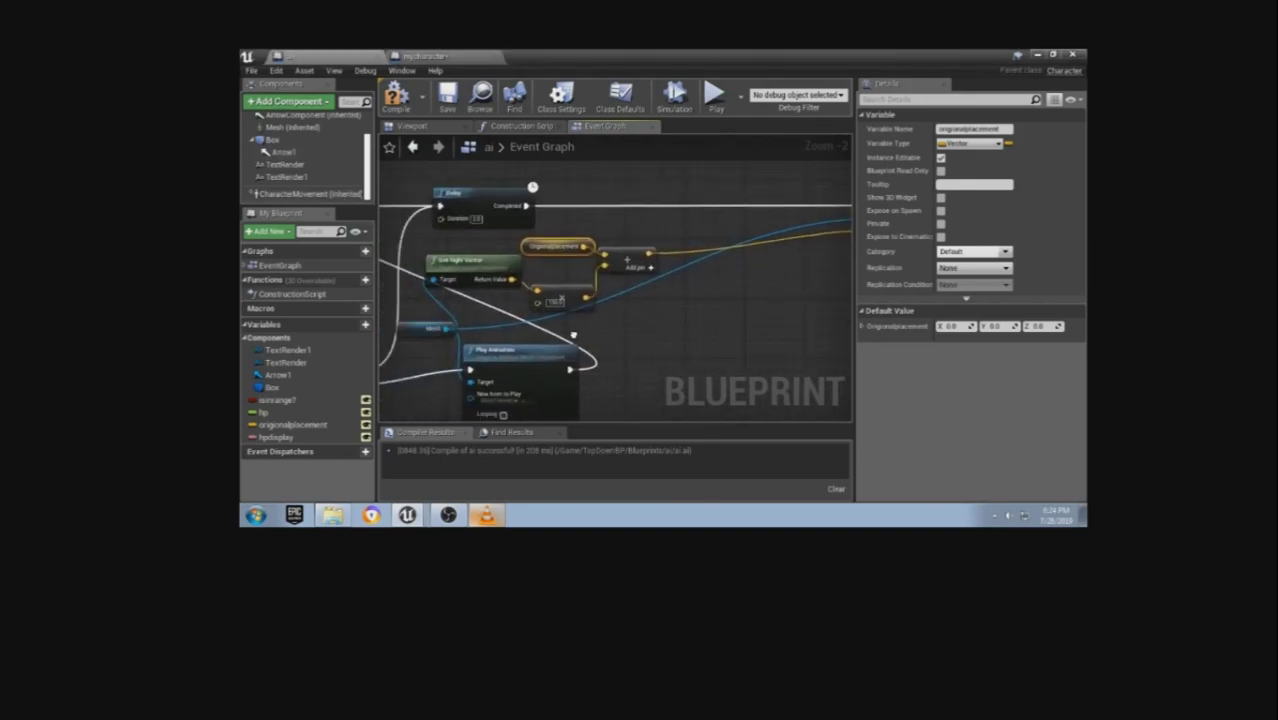
click(663, 277)
drag(671, 285, 818, 324)
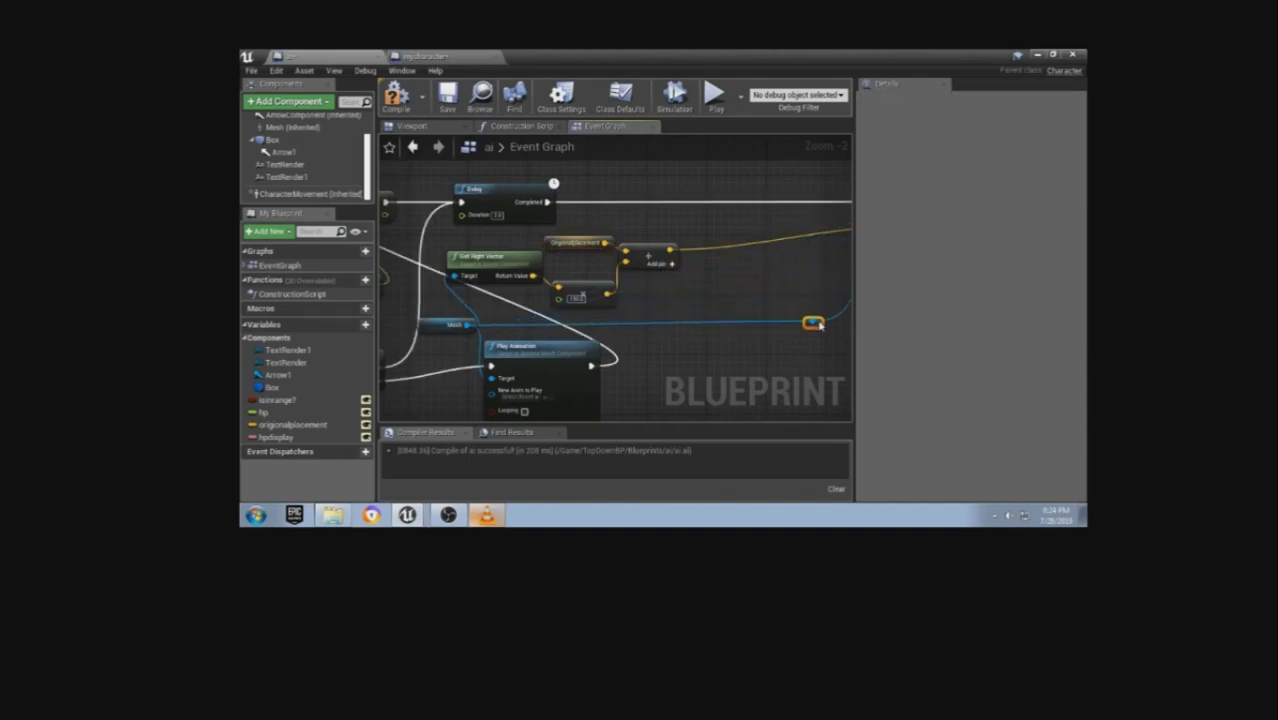
right_drag(817, 287, 427, 289)
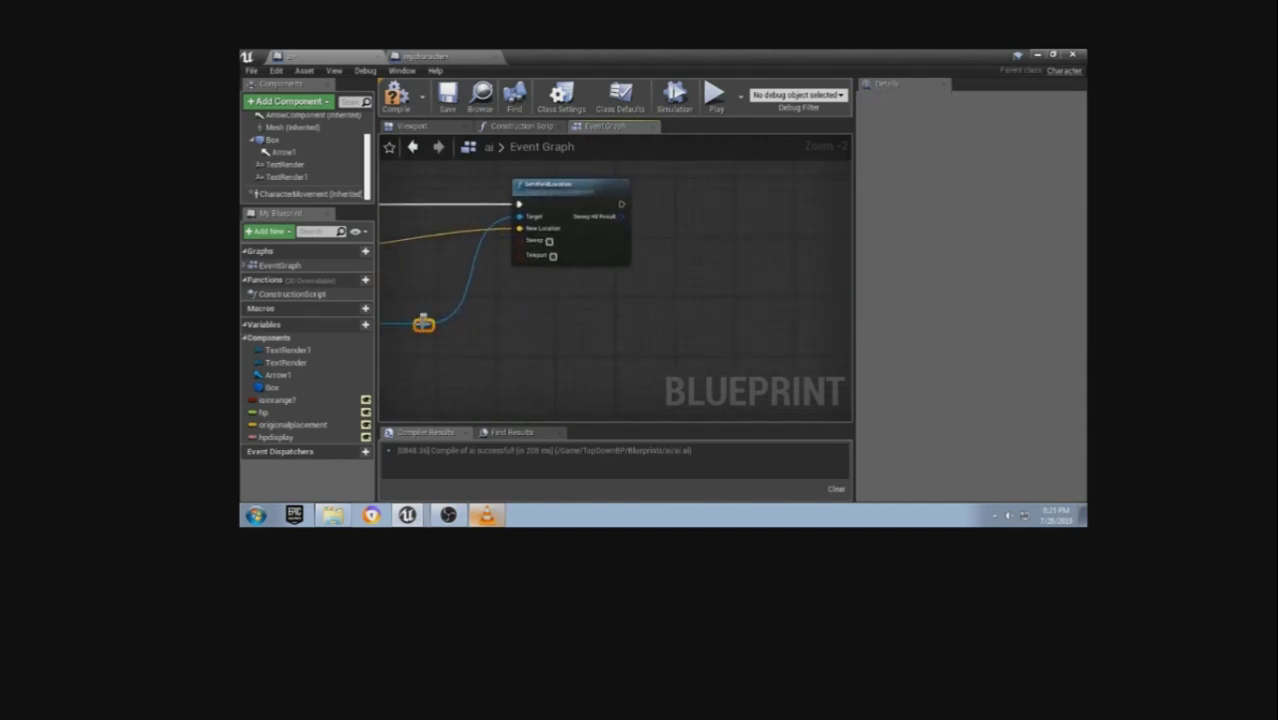
- Add a Mesh Play Animation node from the reroute, chained after SetWorldLocation
drag(424, 322, 686, 250)
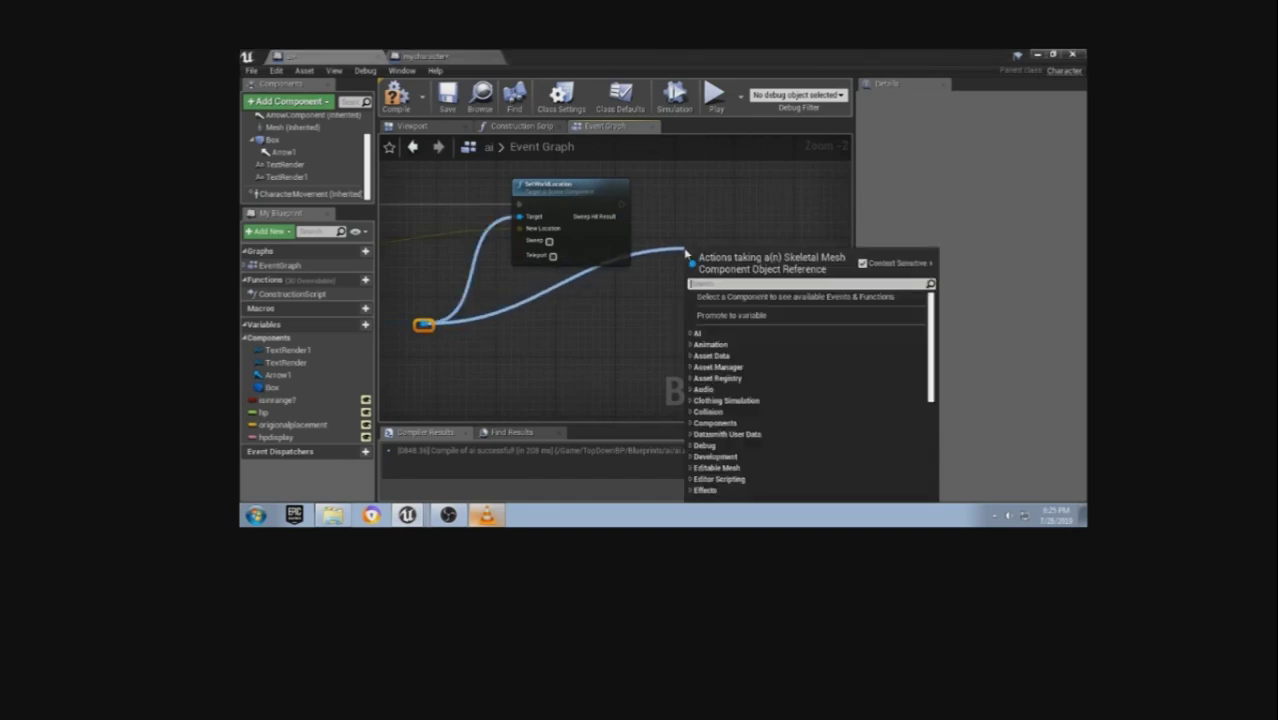
text(playa)
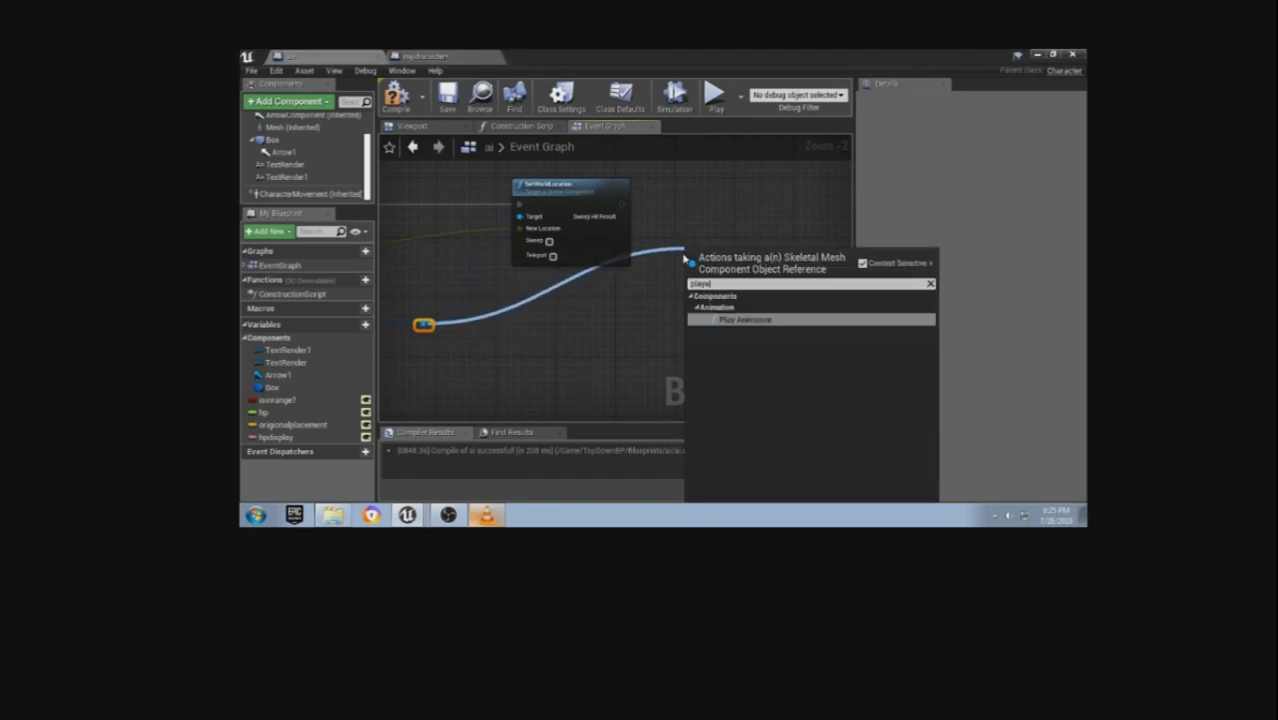
click(769, 320)
drag(720, 250, 702, 185)
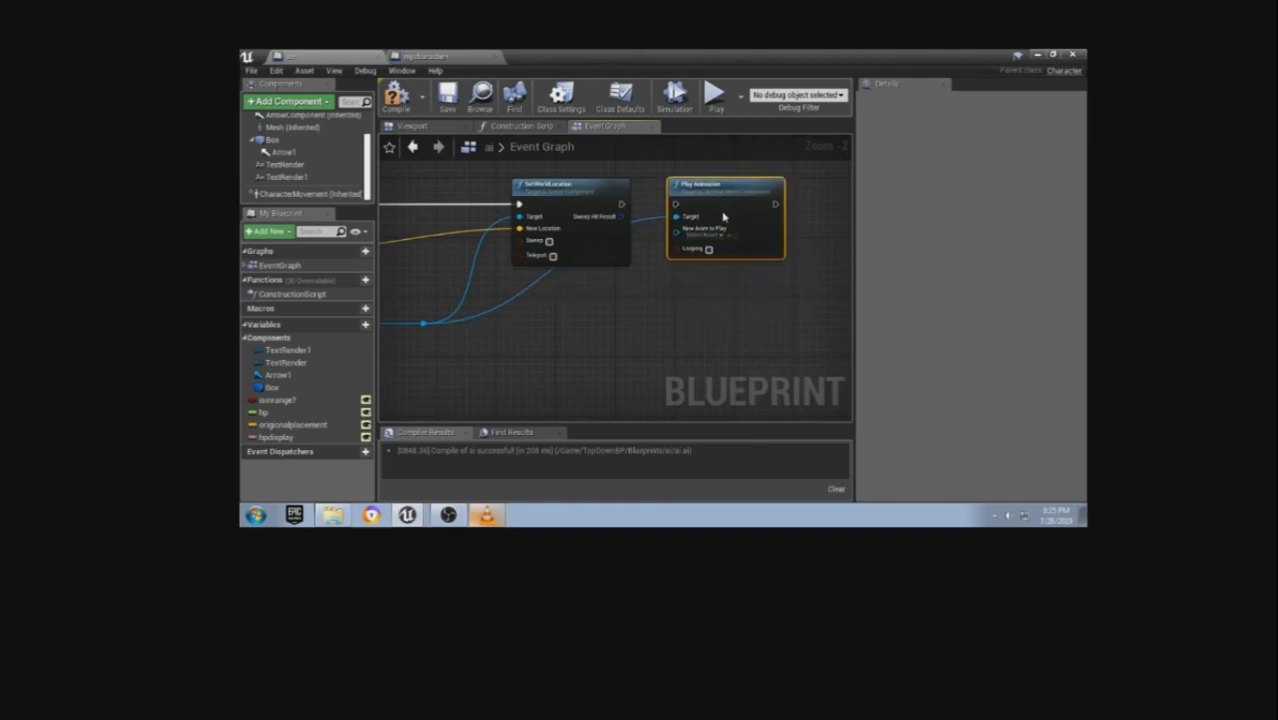
drag(620, 204, 676, 204)
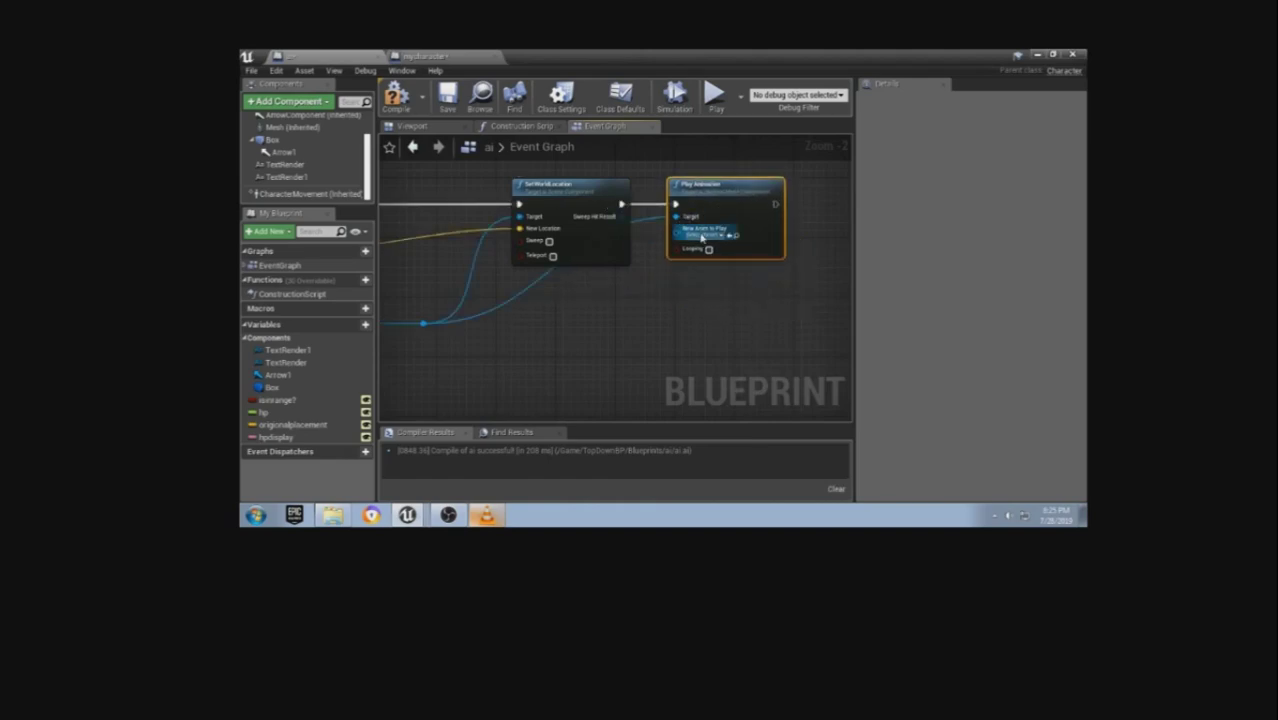
right_drag(682, 294, 491, 308)
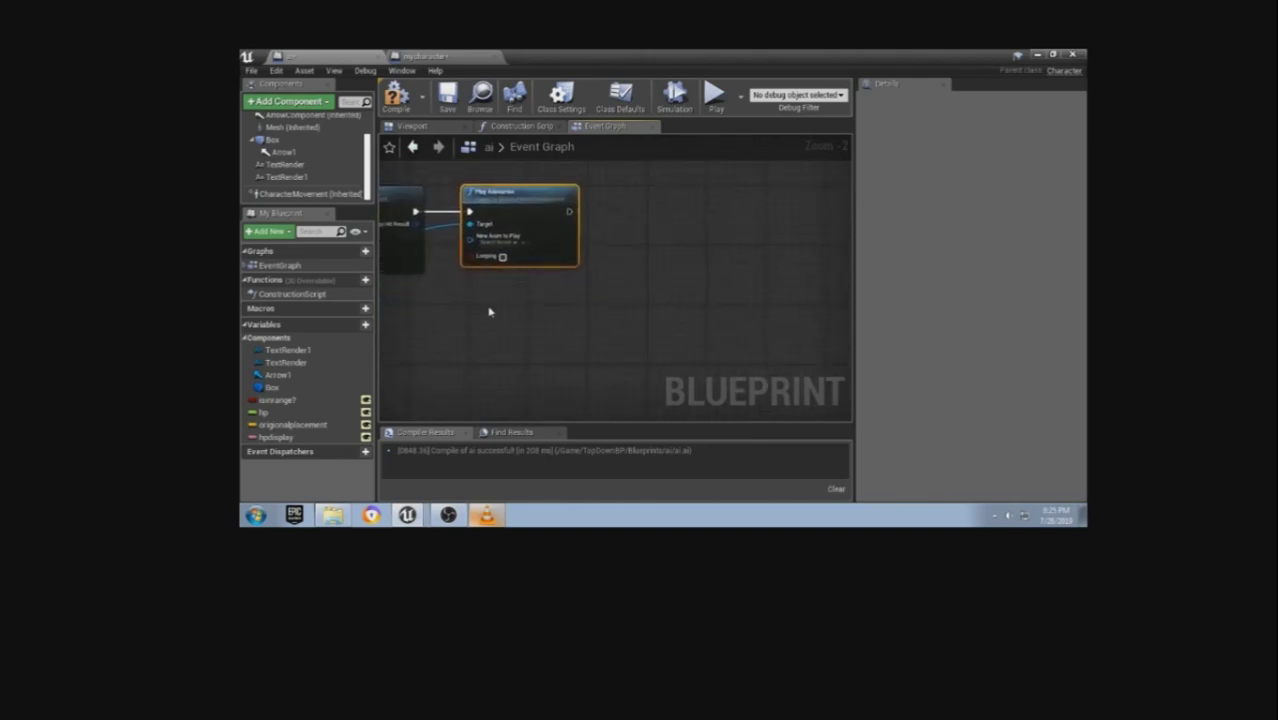
drag(569, 211, 590, 215)
text(castto)
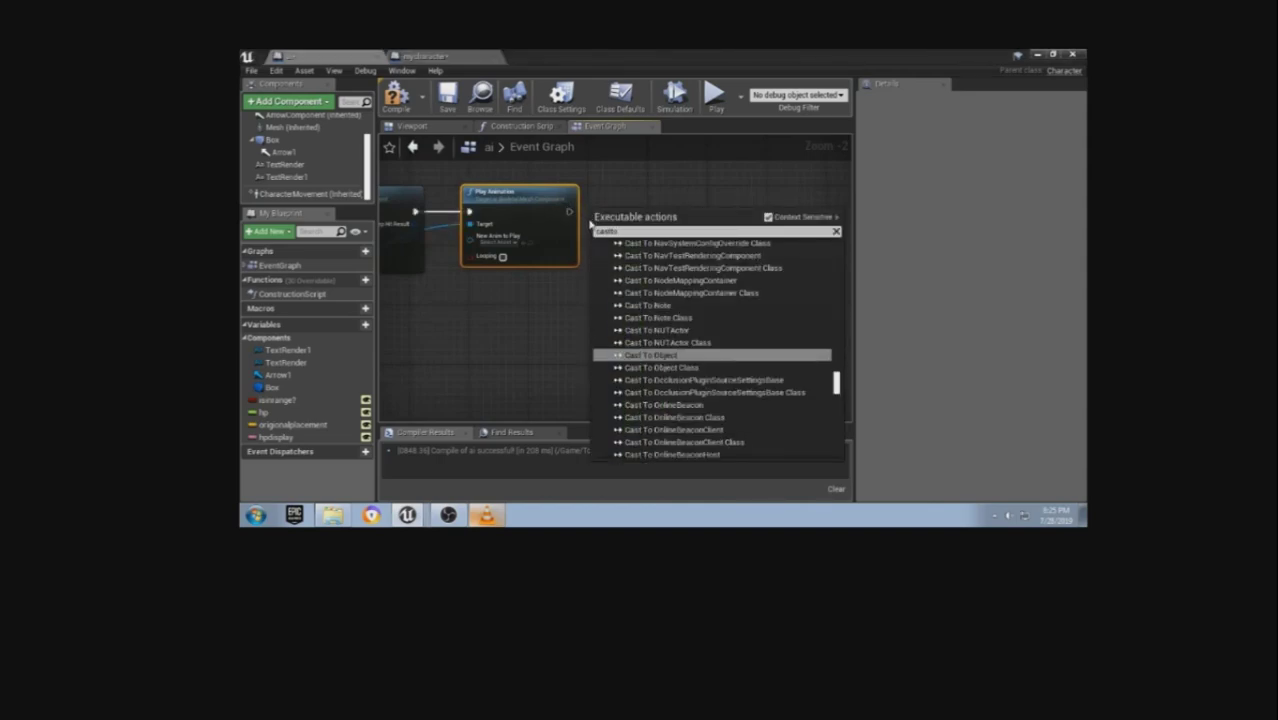
text(my)
- Add a Cast To mycharacter node fed by Get Player Character
click(665, 268)
drag(623, 234, 646, 217)
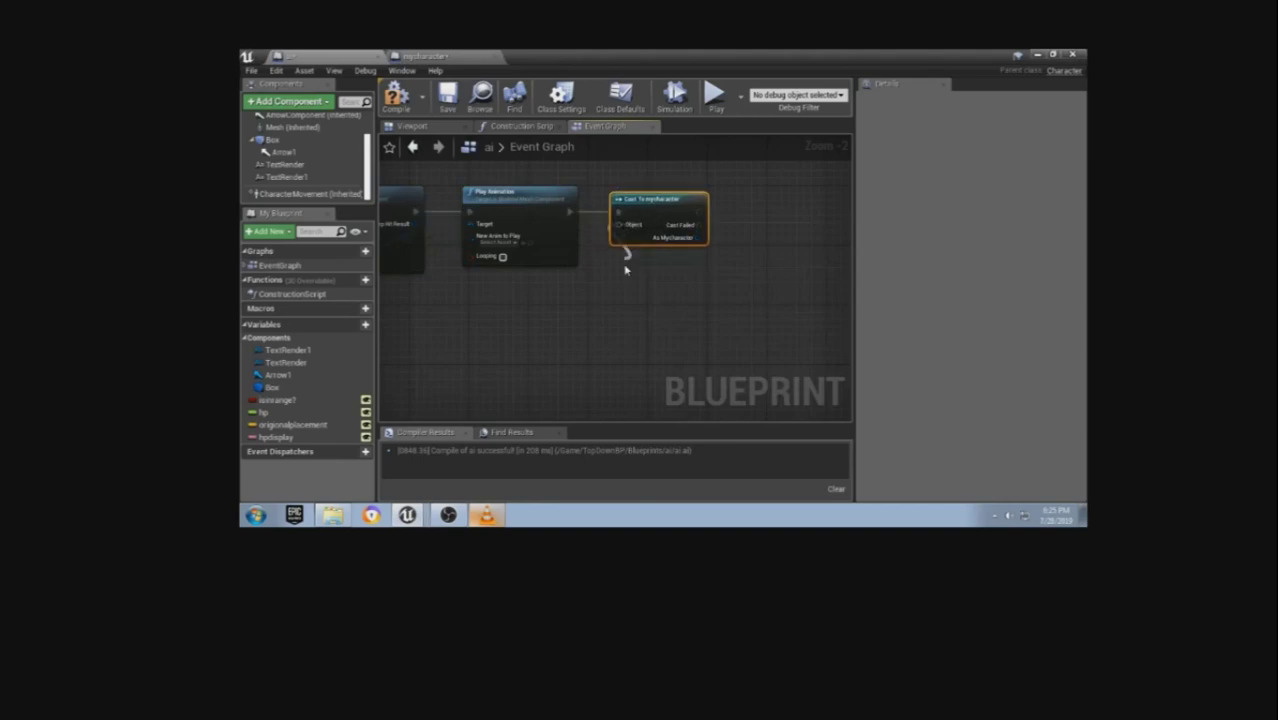
drag(625, 268, 604, 300)
text(getp)
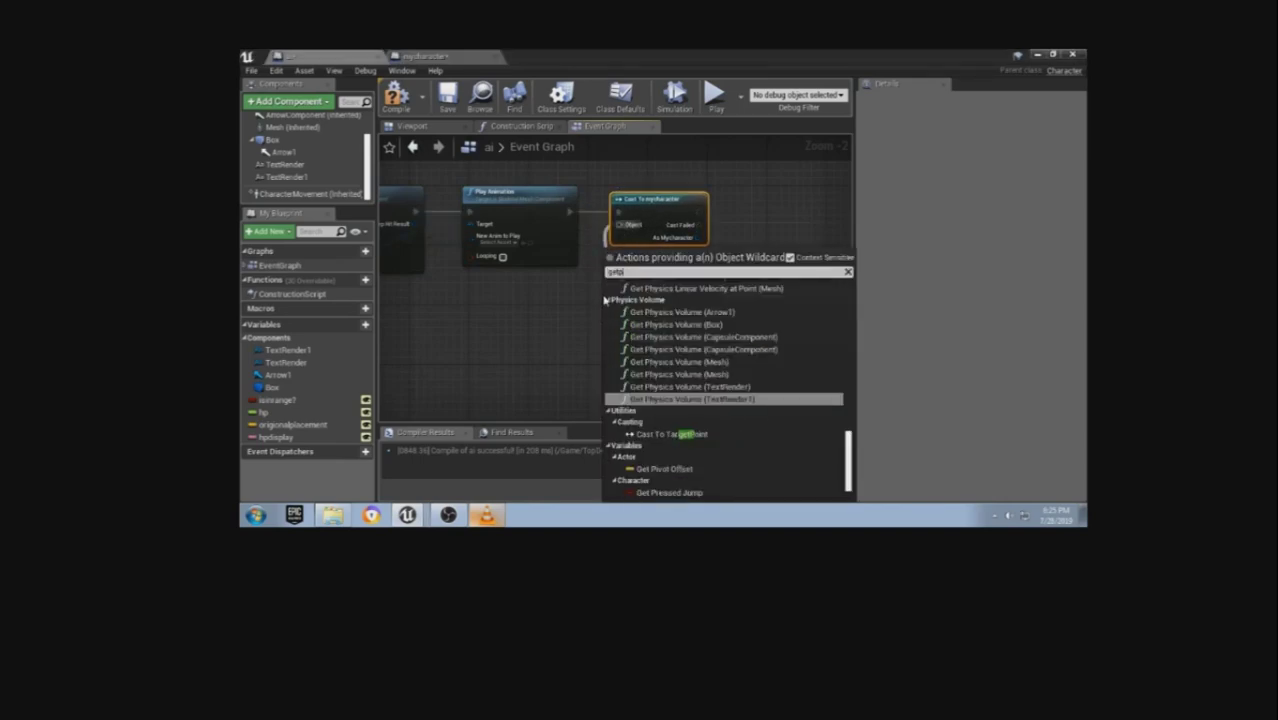
scroll(640, 380, up, 1)
click(685, 406)
drag(650, 298, 520, 300)
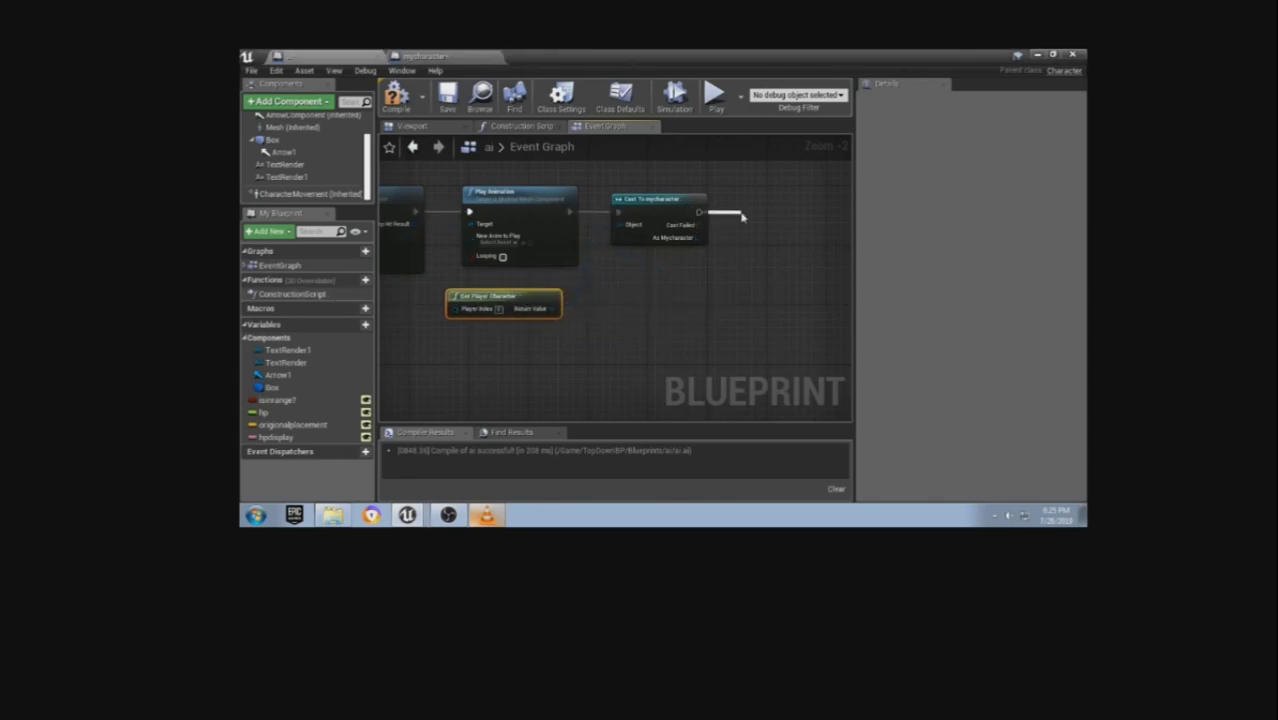
- Add Apply Damage after the cast, with the cast character damaged and Self as causer
drag(698, 213, 808, 213)
text(appl)
click(800, 308)
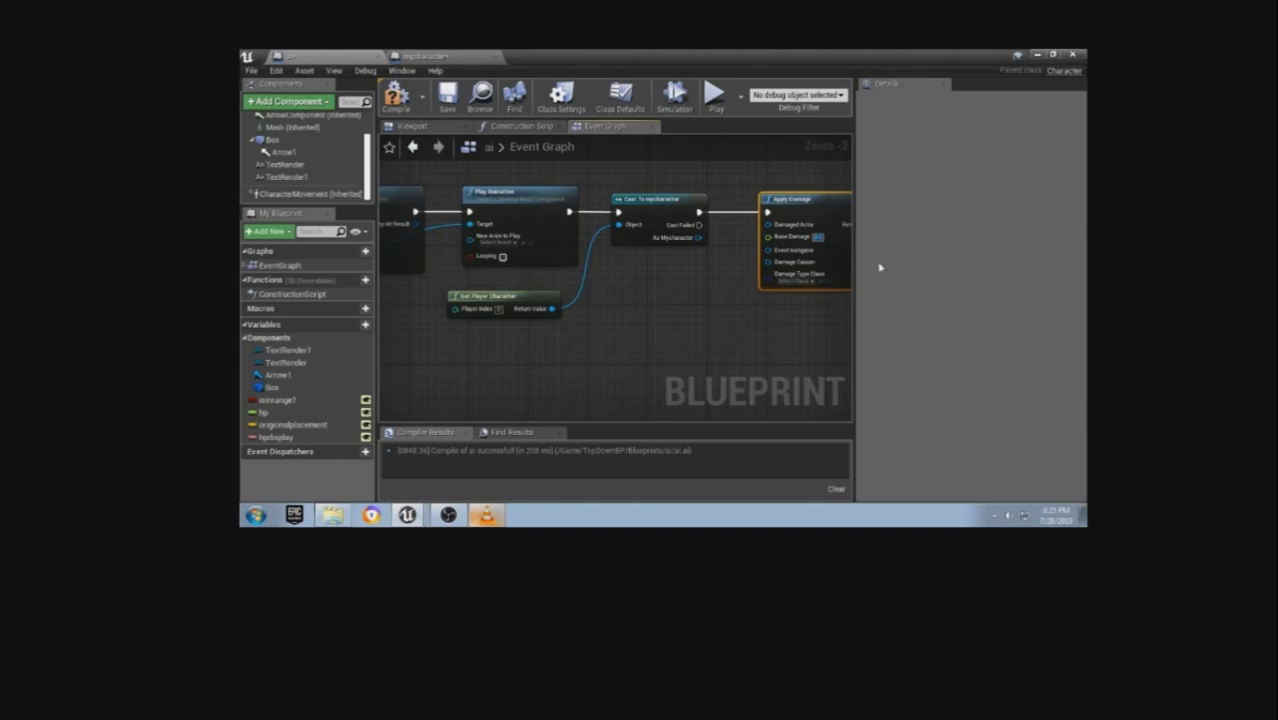
drag(768, 224, 704, 287)
text(s)
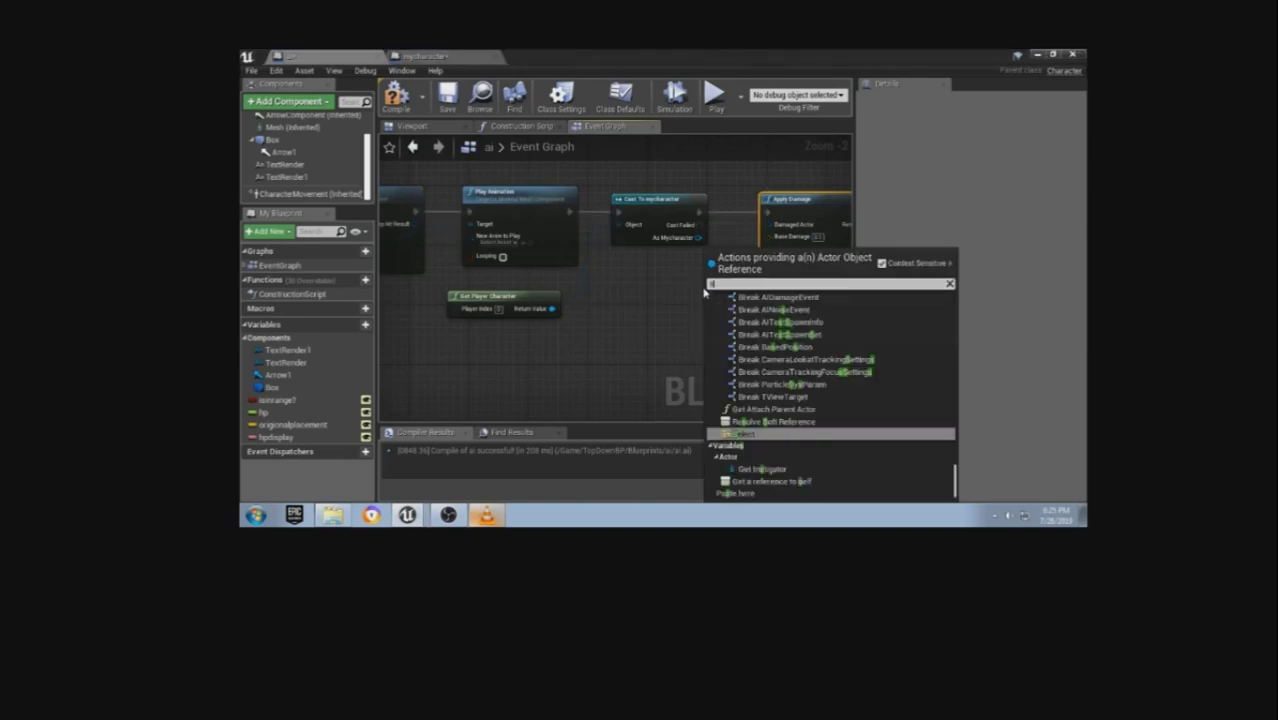
text(elf)
click(778, 347)
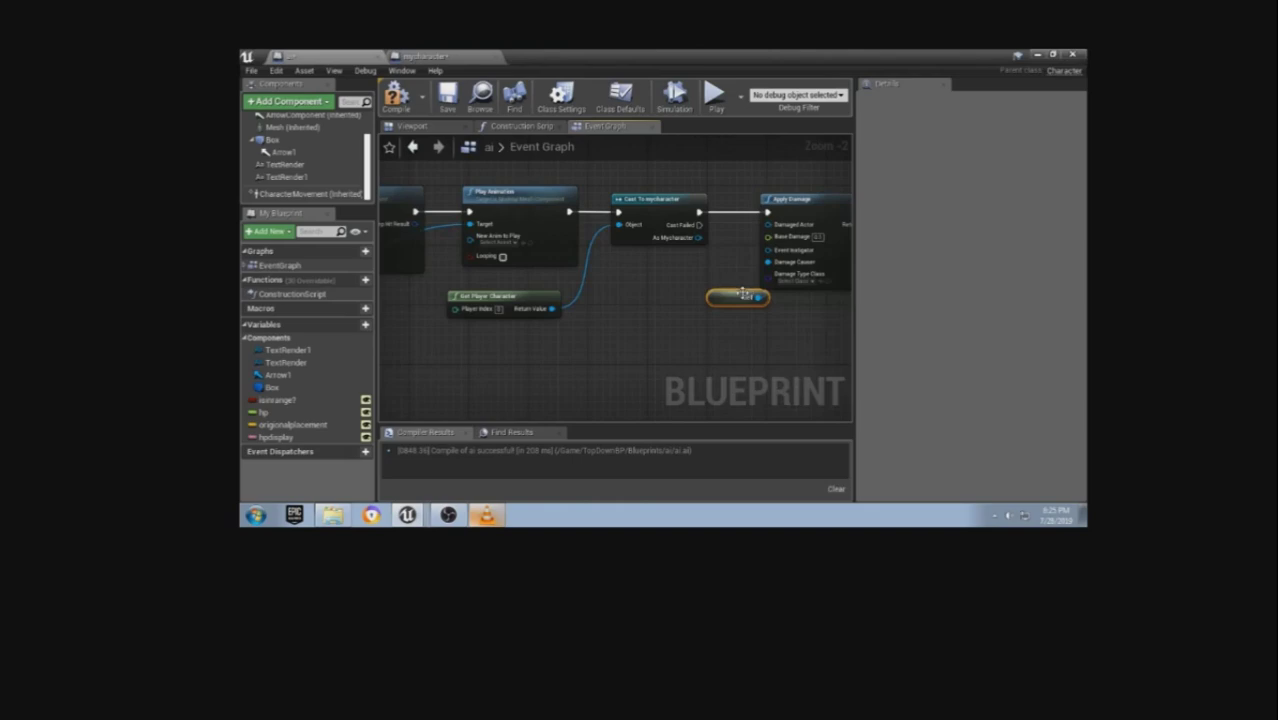
drag(743, 293, 714, 293)
drag(698, 237, 776, 230)
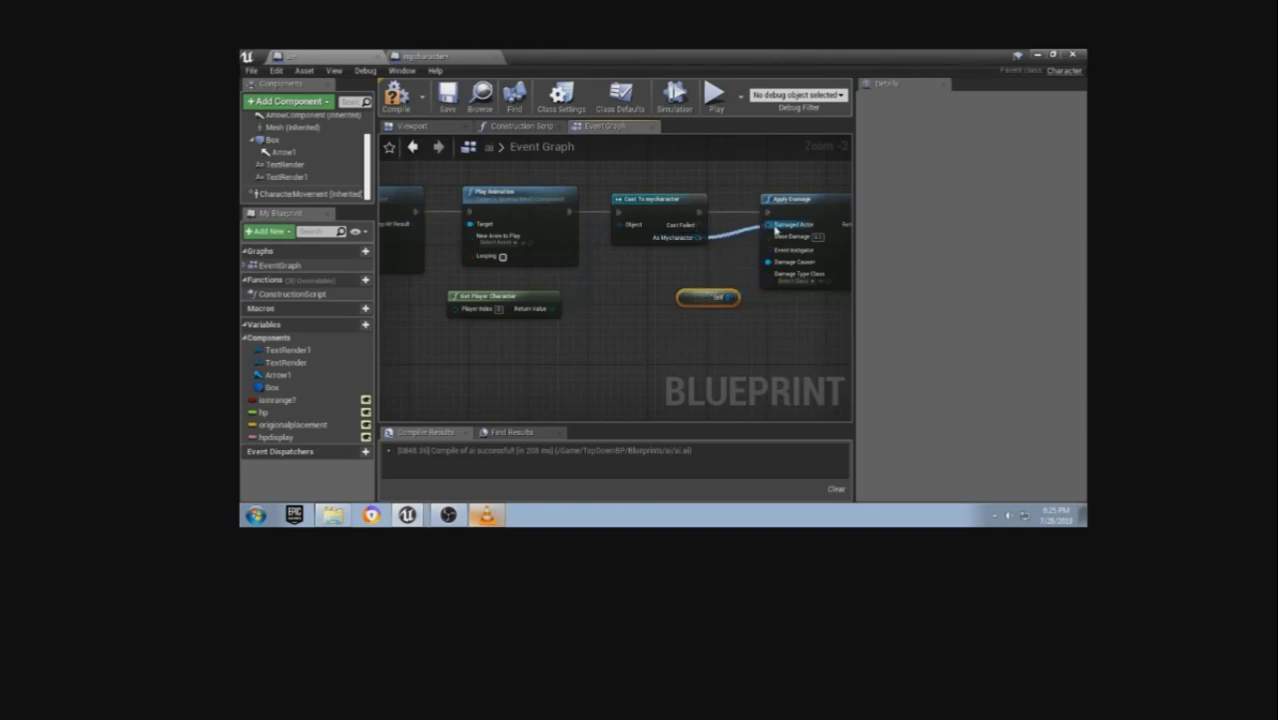
right_drag(739, 260, 538, 265)
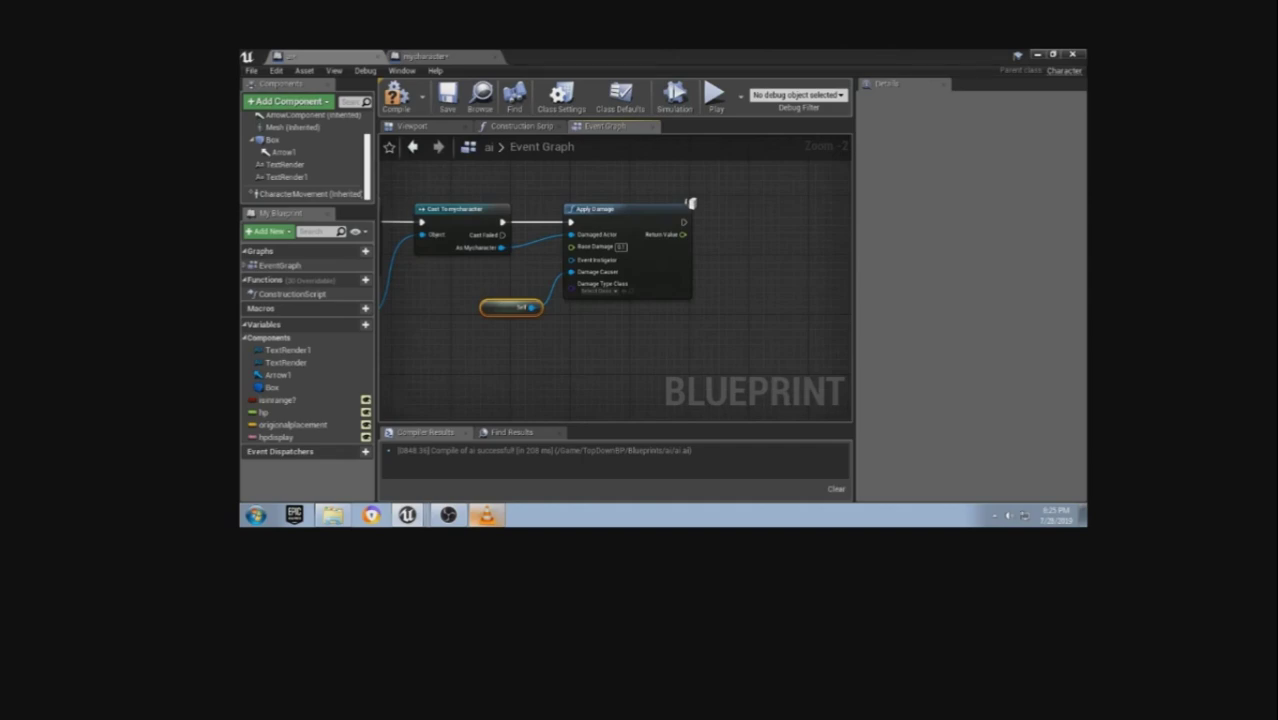
mouse_move(426, 317)
right_down()
mouse_move(679, 229)
mouse_move(491, 329)
mouse_move(700, 250)
right_up()
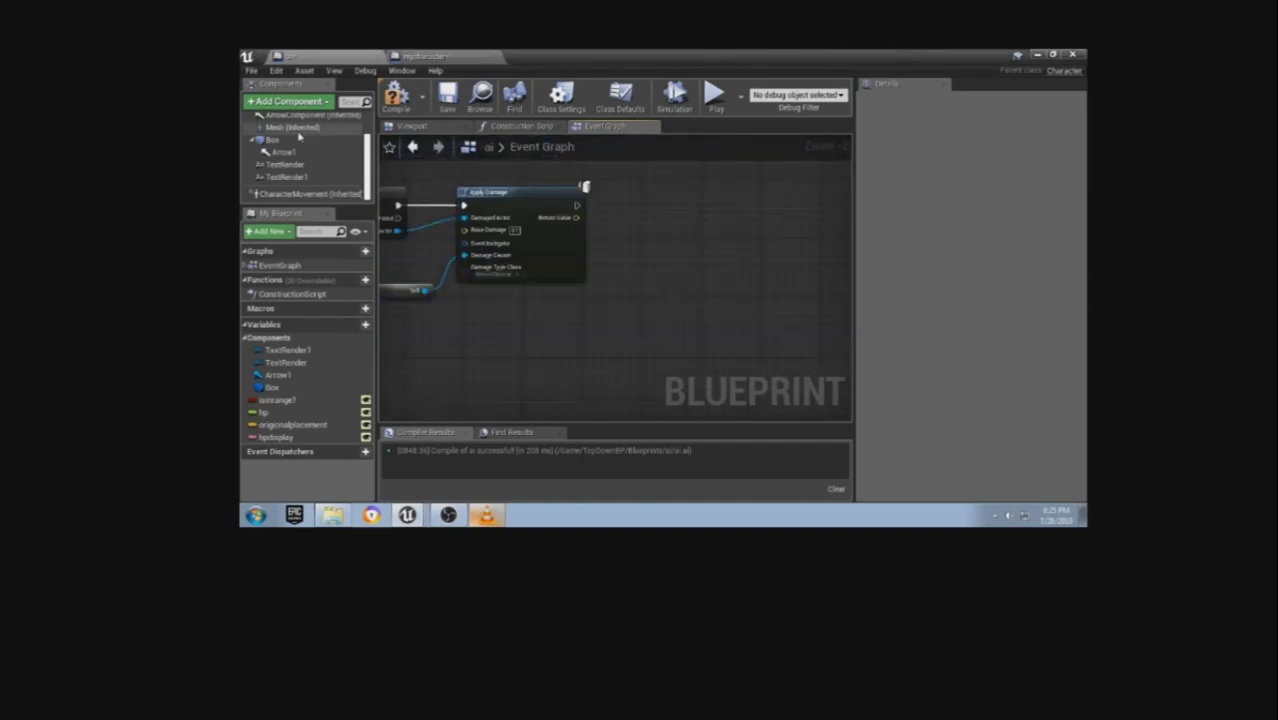
- Add a Mesh Set Animation Mode node running after Apply Damage
click(510, 327)
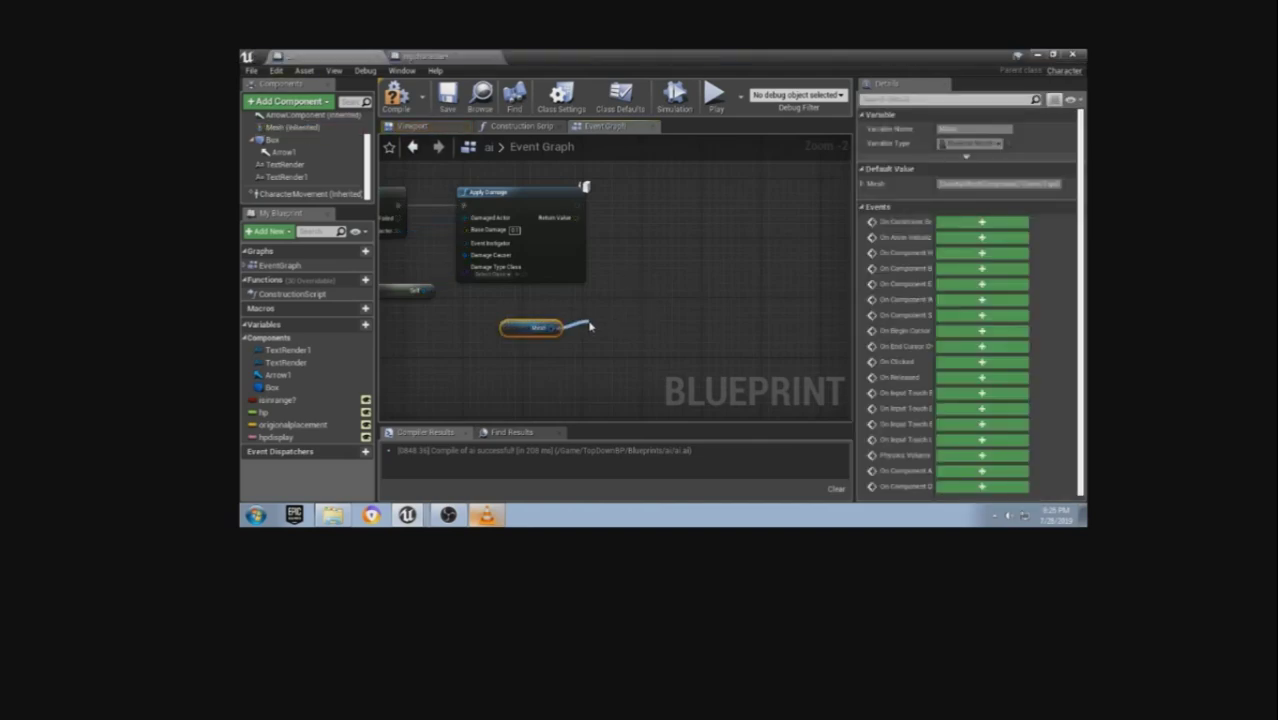
drag(558, 328, 590, 326)
text(setani)
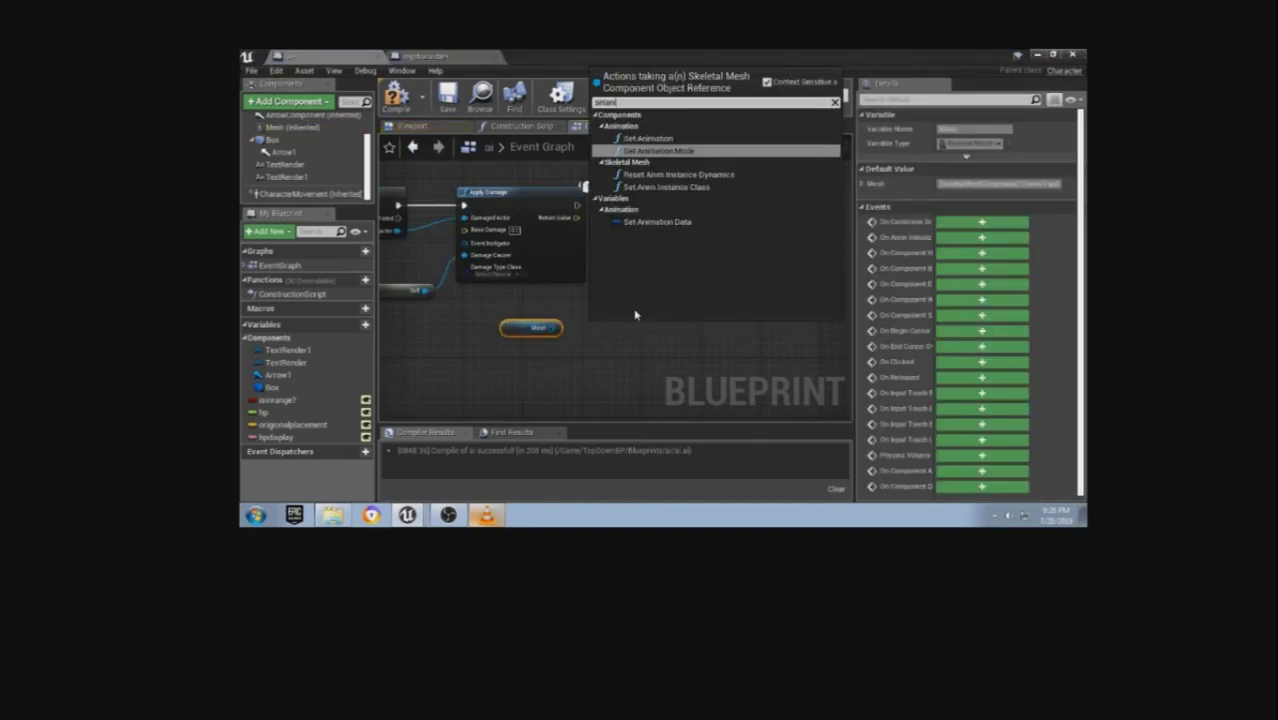
click(660, 158)
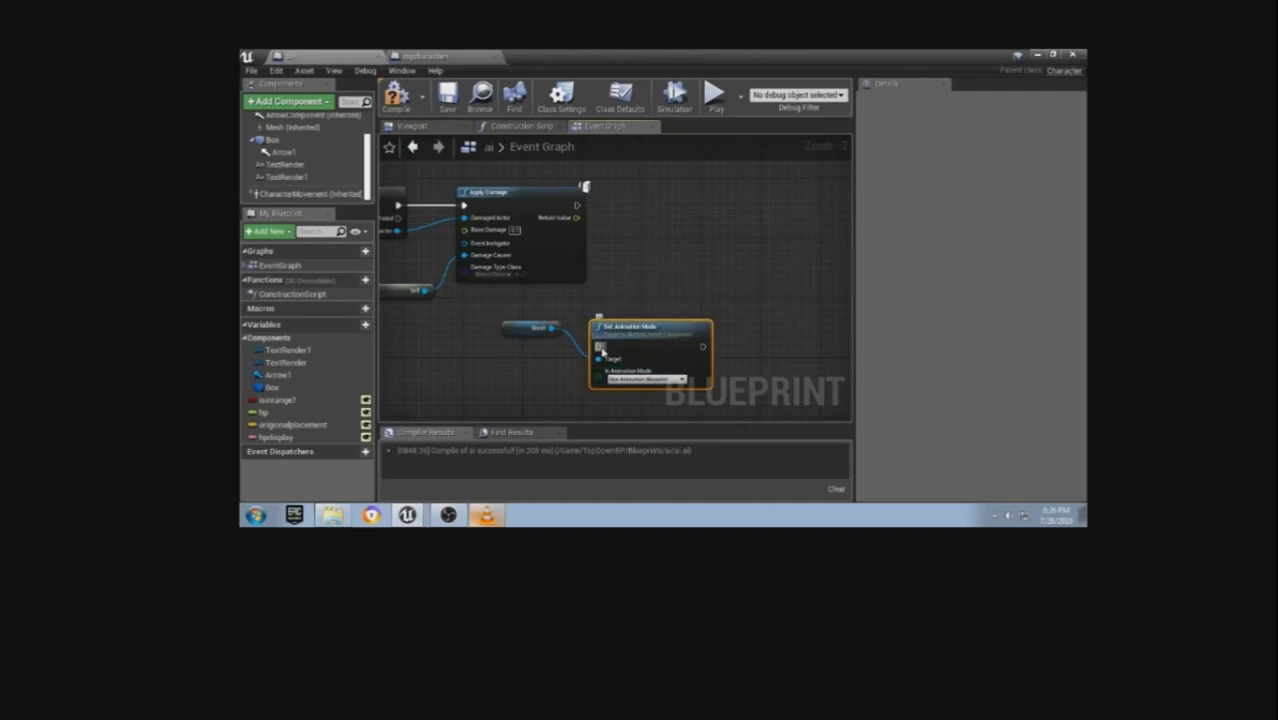
drag(597, 347, 577, 207)
drag(630, 342, 674, 200)
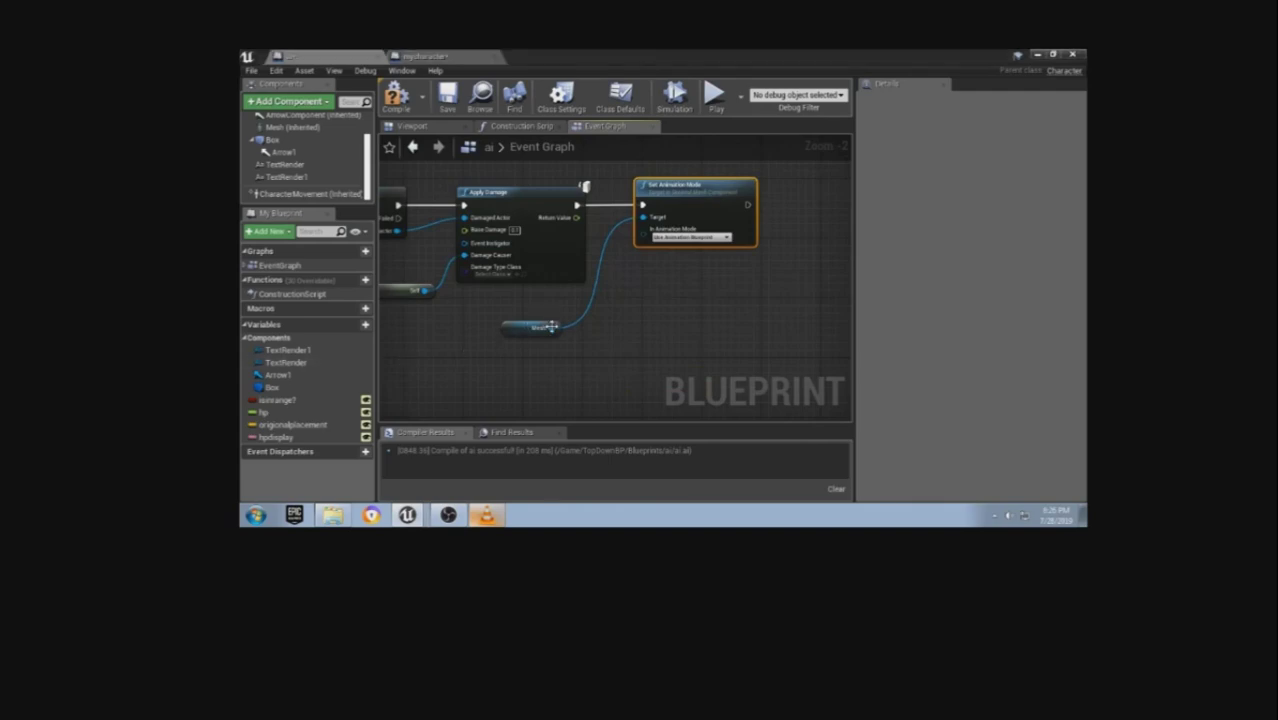
- Chain a Mesh SetWorldLocation after Set Animation Mode, followed by a Delay
drag(551, 328, 802, 262)
text(setw)
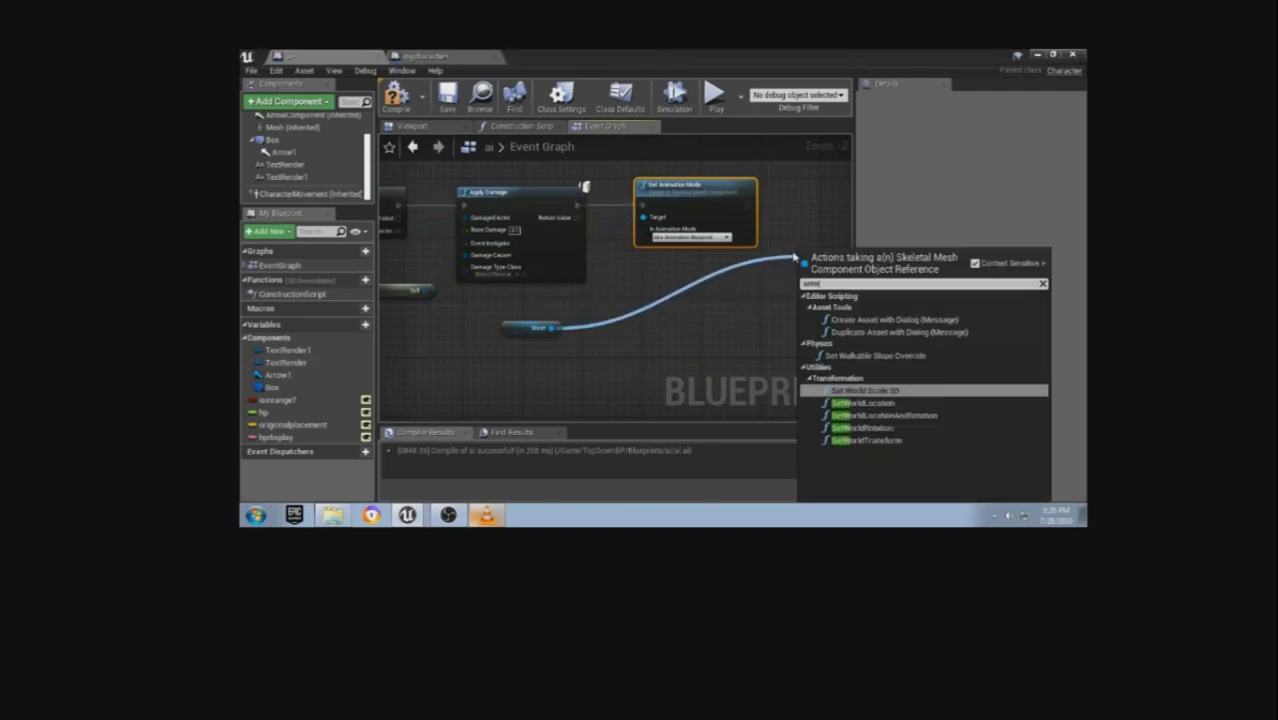
right_drag(782, 275, 655, 333)
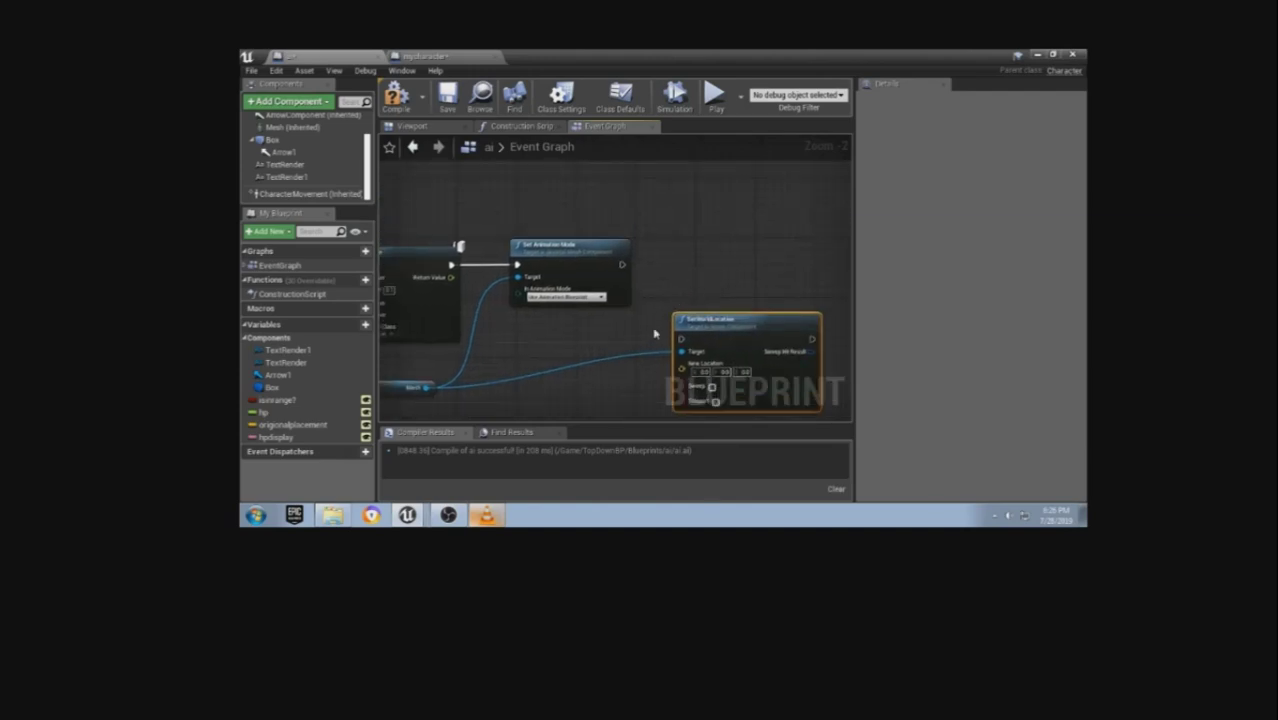
drag(682, 339, 622, 264)
drag(752, 363, 752, 288)
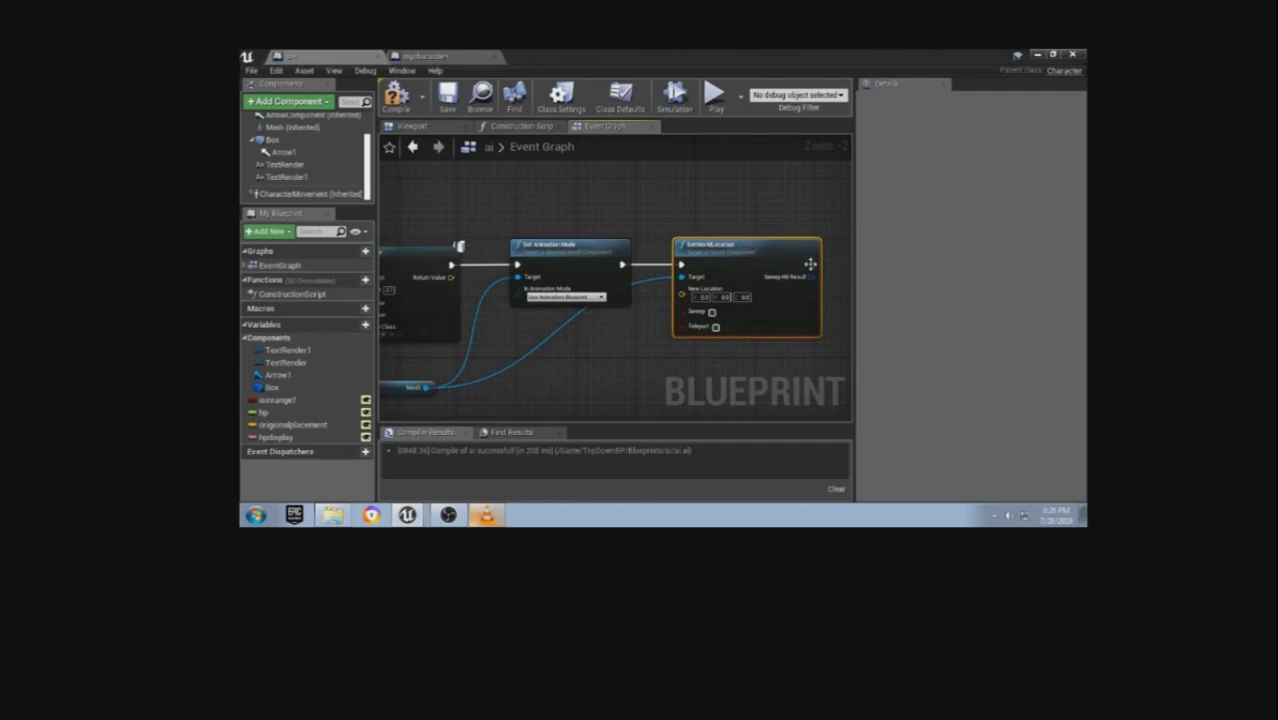
drag(810, 264, 824, 265)
text(del)
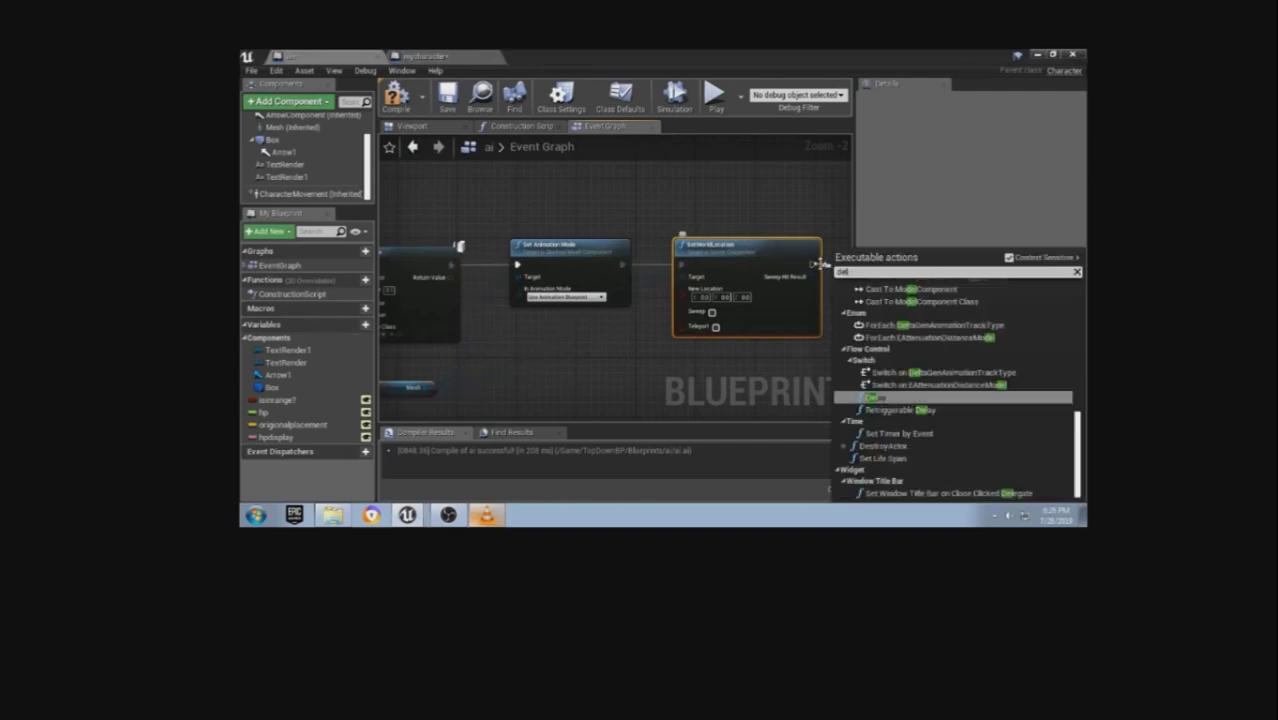
click(870, 397)
right_drag(872, 298, 582, 305)
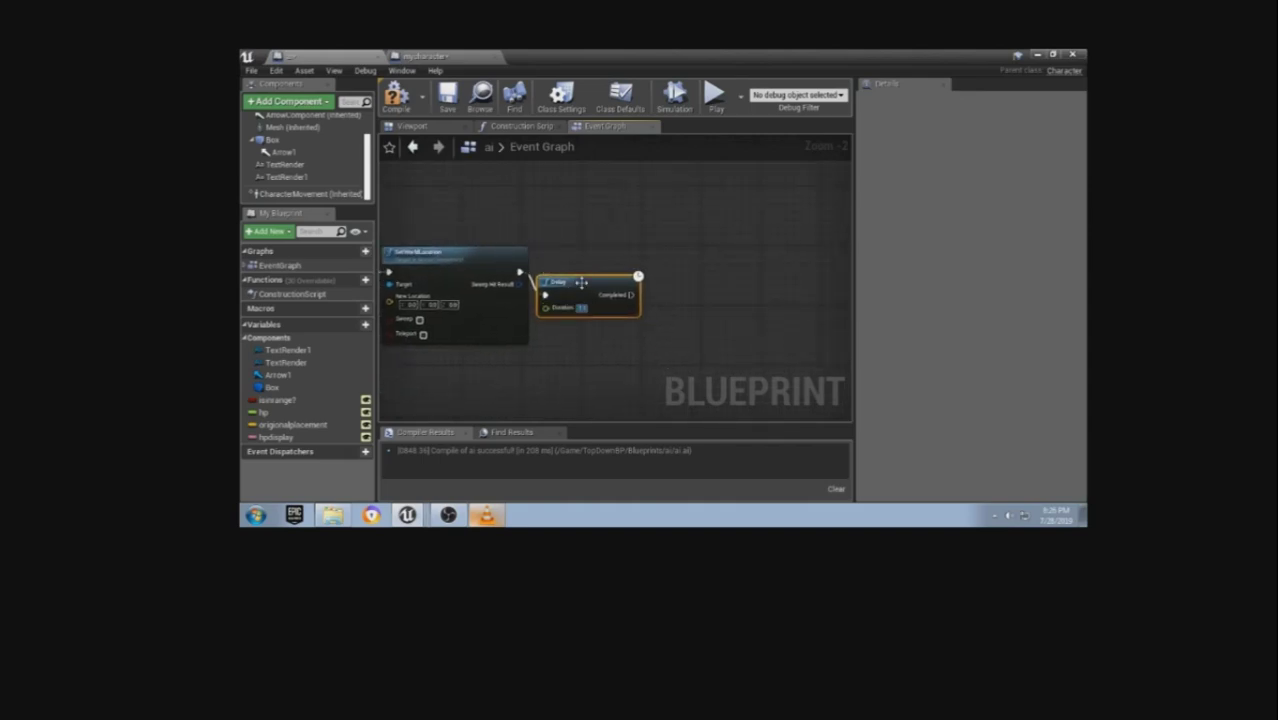
- Add Set Visibility on the cast character's Battlewidgetref, running after the Delay
drag(583, 295, 590, 273)
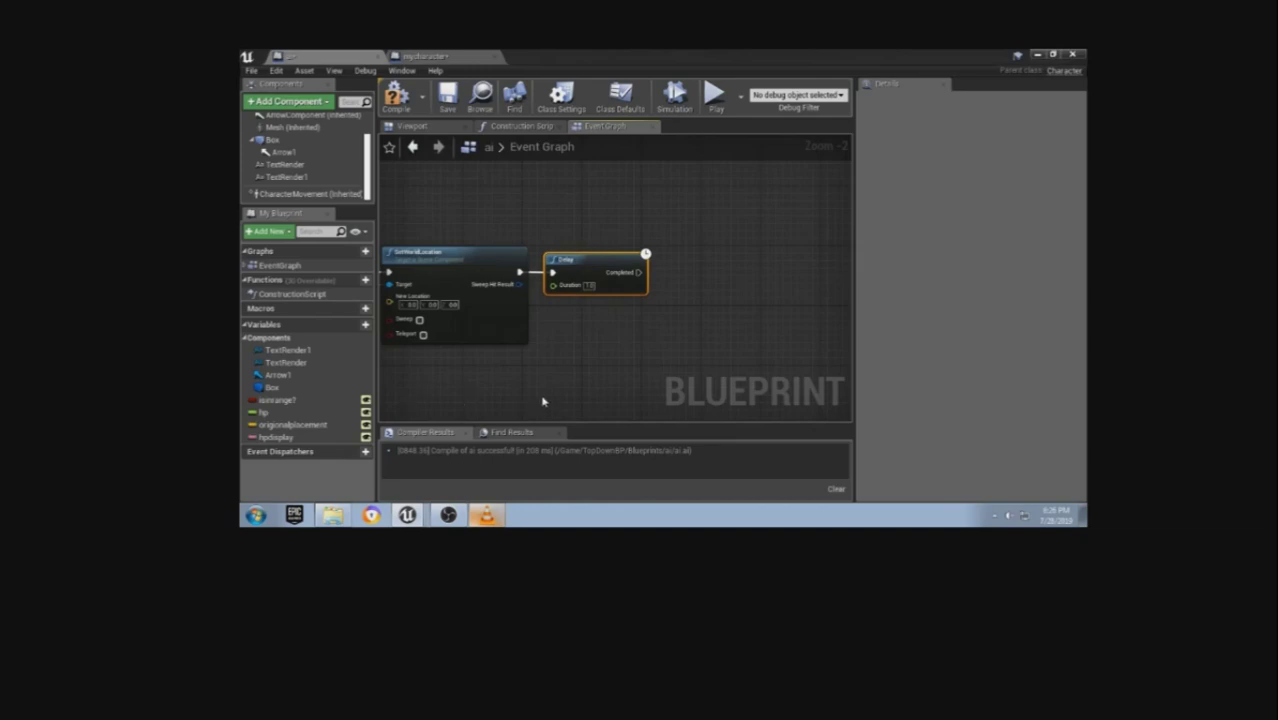
right_drag(543, 401, 829, 173)
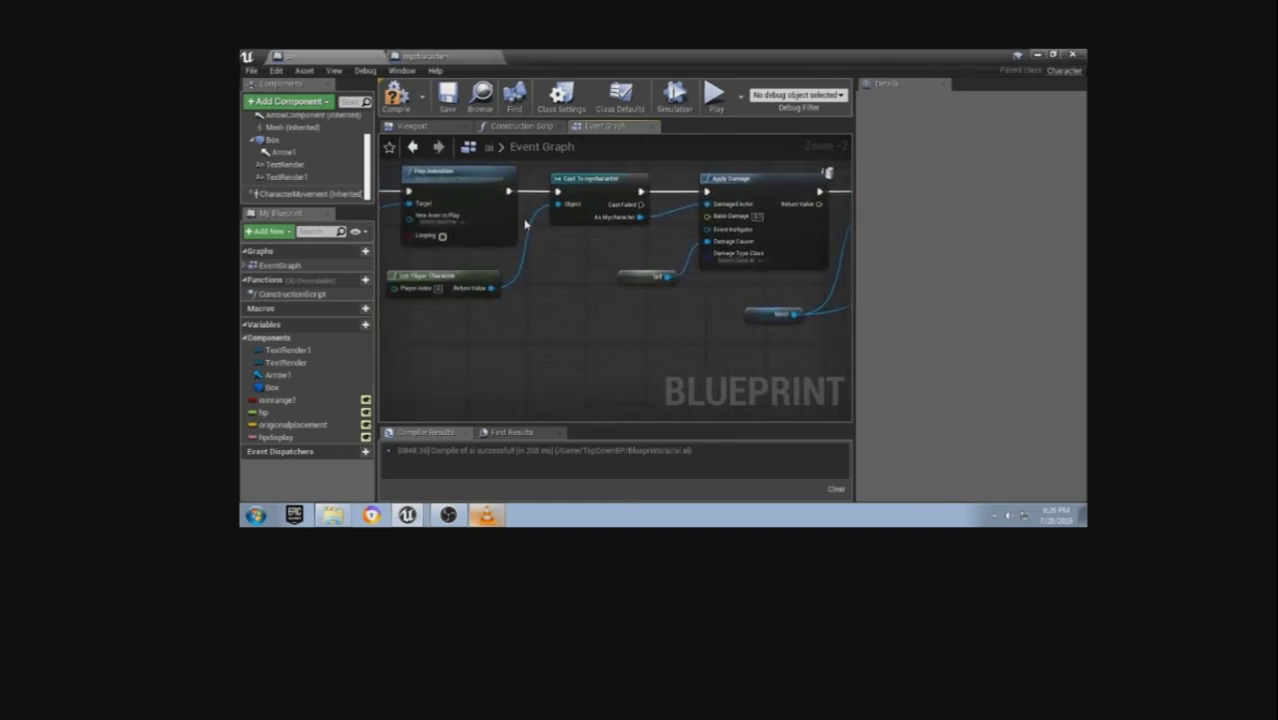
mouse_move(829, 173)
mouse_down()
mouse_move(706, 240)
mouse_move(596, 255)
mouse_up()
text(getba)
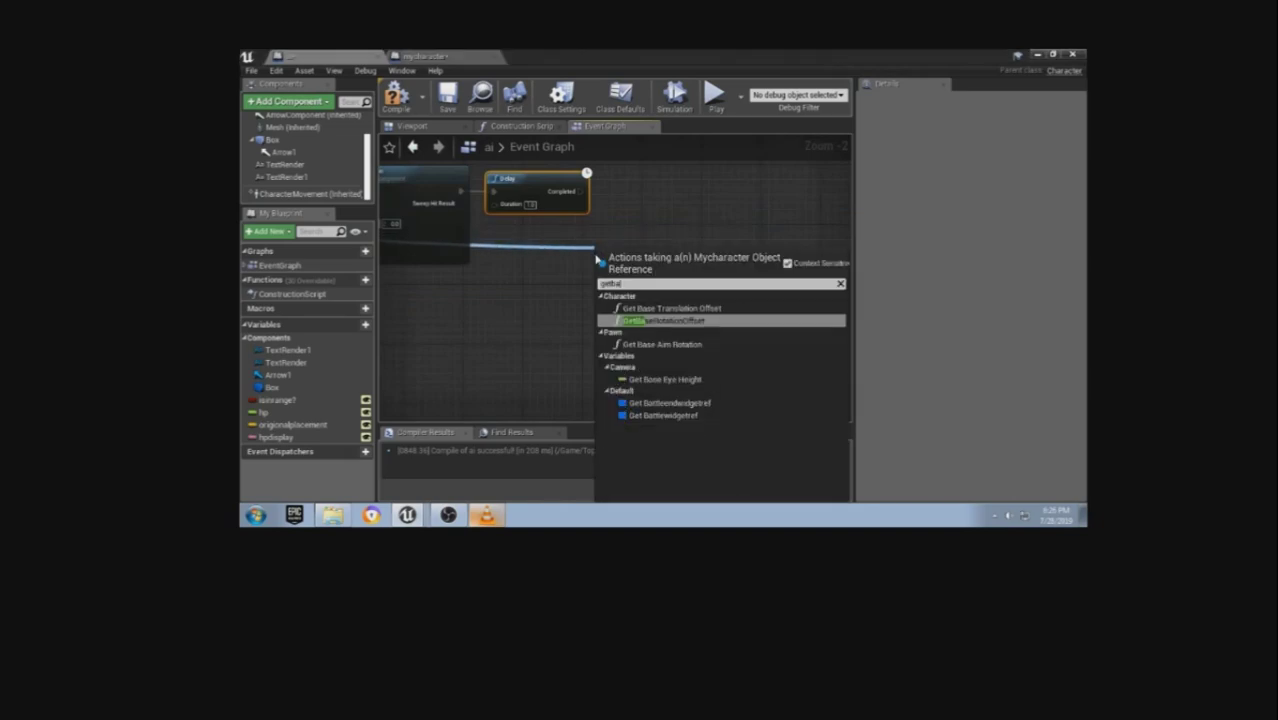
text(tt)
click(696, 340)
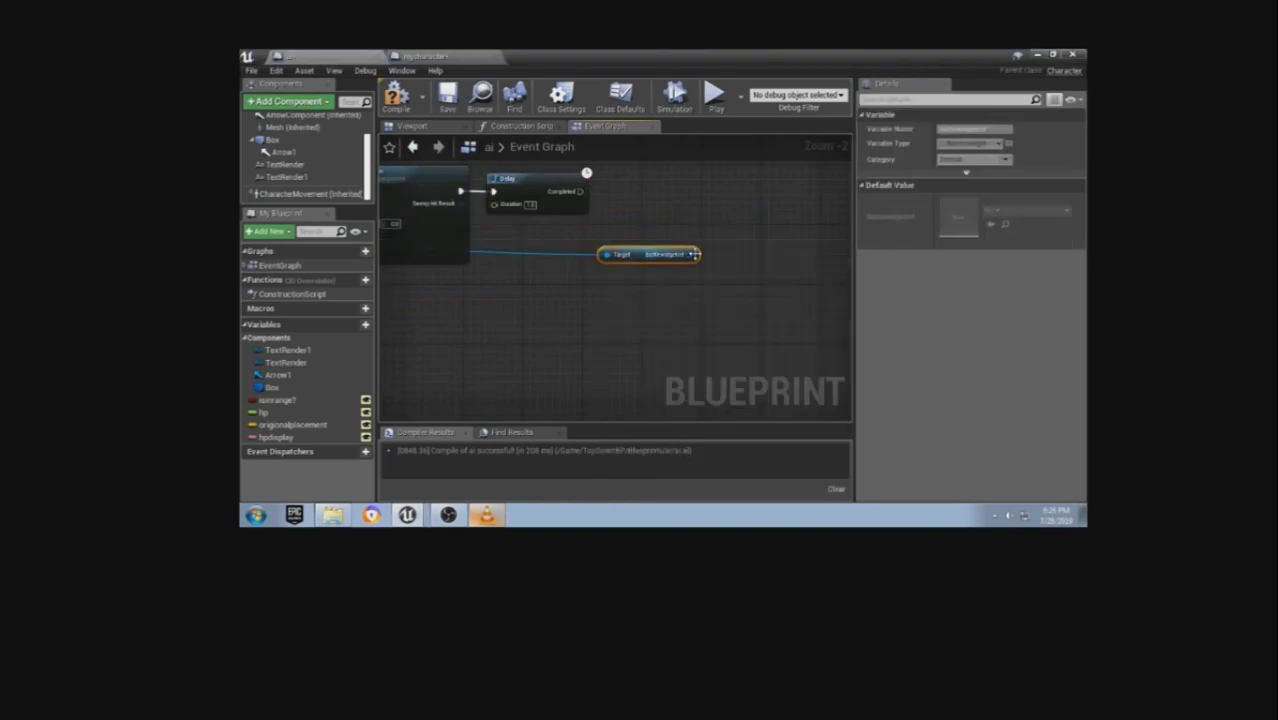
mouse_move(648, 254)
mouse_down()
mouse_move(566, 261)
mouse_move(627, 222)
mouse_up()
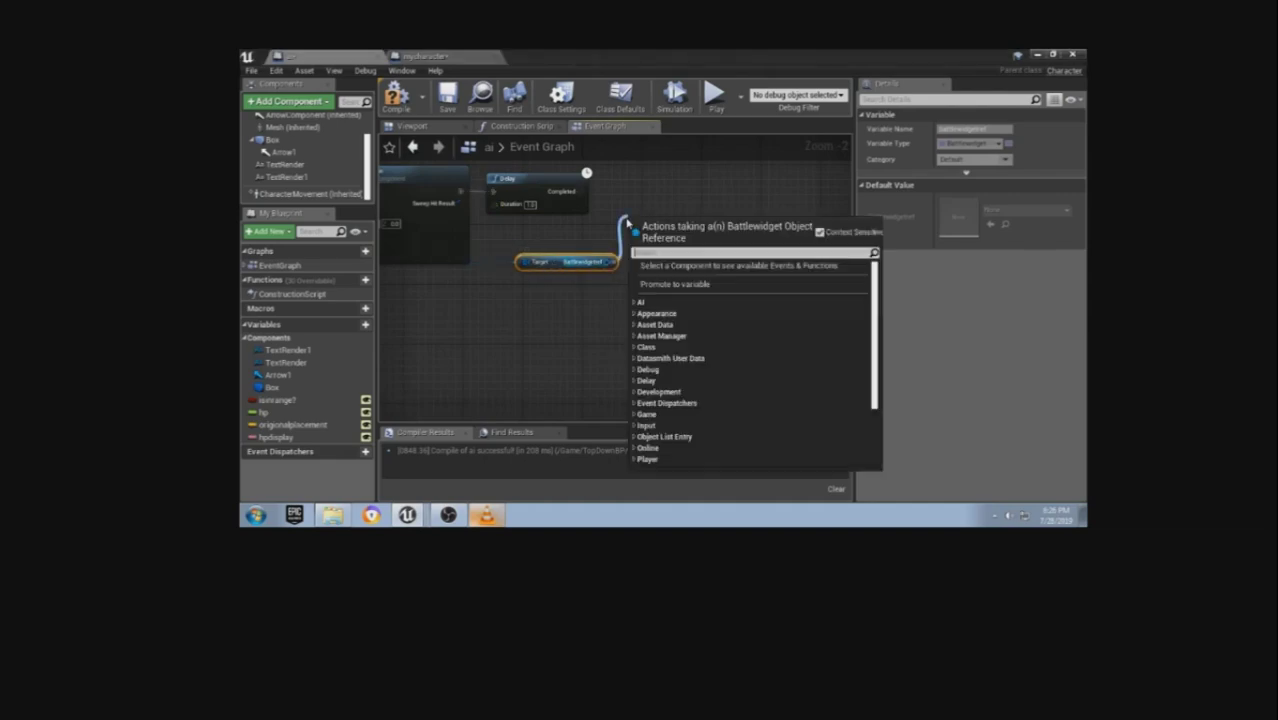
text(setv)
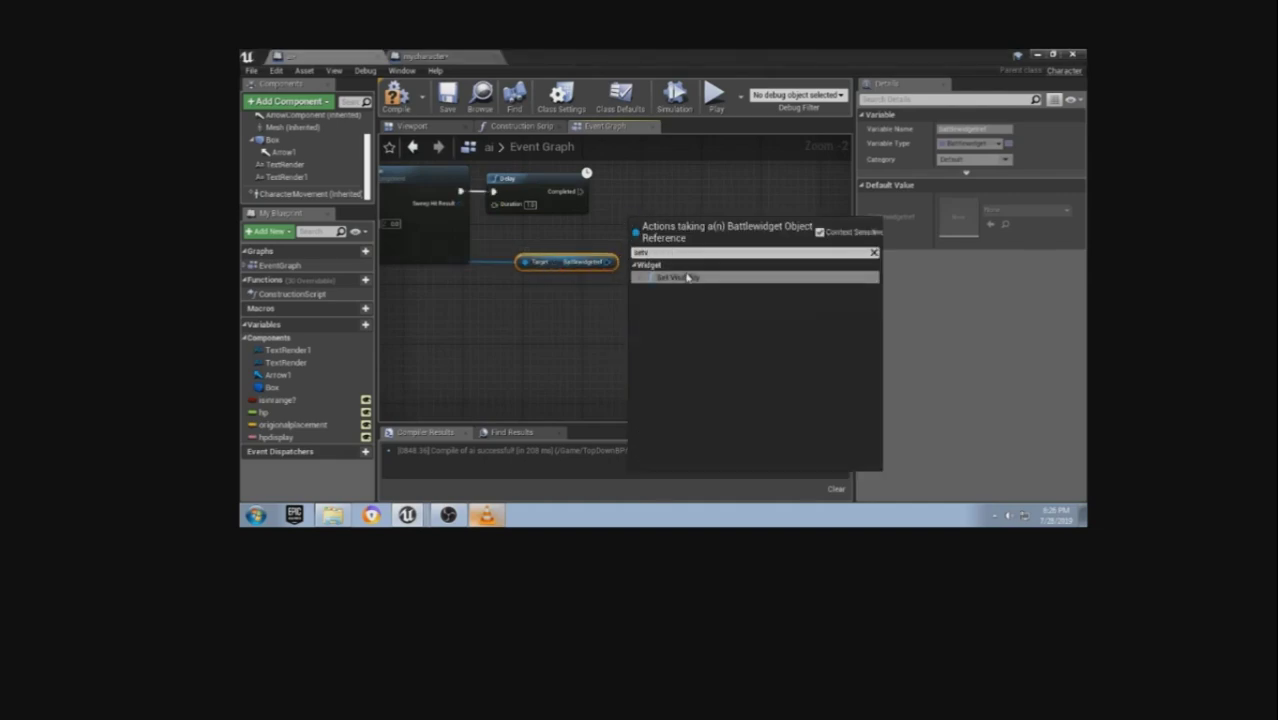
click(687, 277)
mouse_move(641, 244)
mouse_down()
mouse_move(655, 195)
mouse_move(580, 191)
mouse_up()
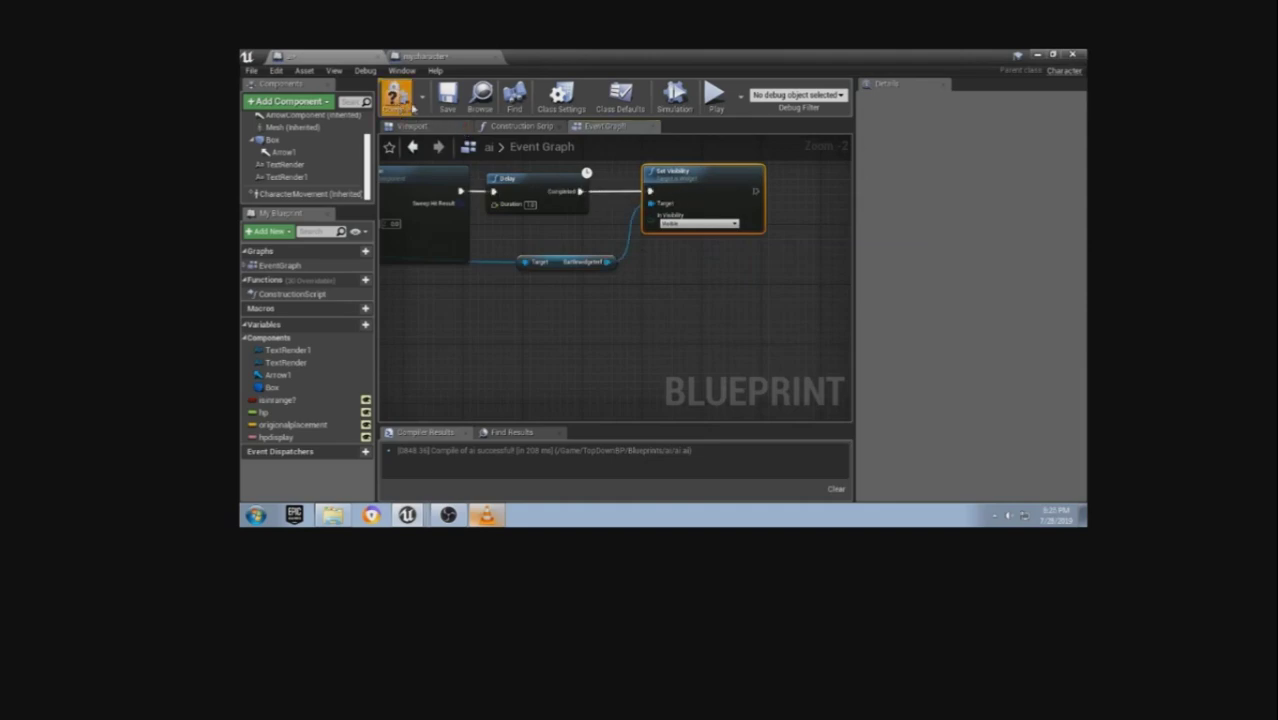
- Compile the blueprint and scroll back to the Event Tick node
click(412, 108)
scroll(500, 338, down, 4)
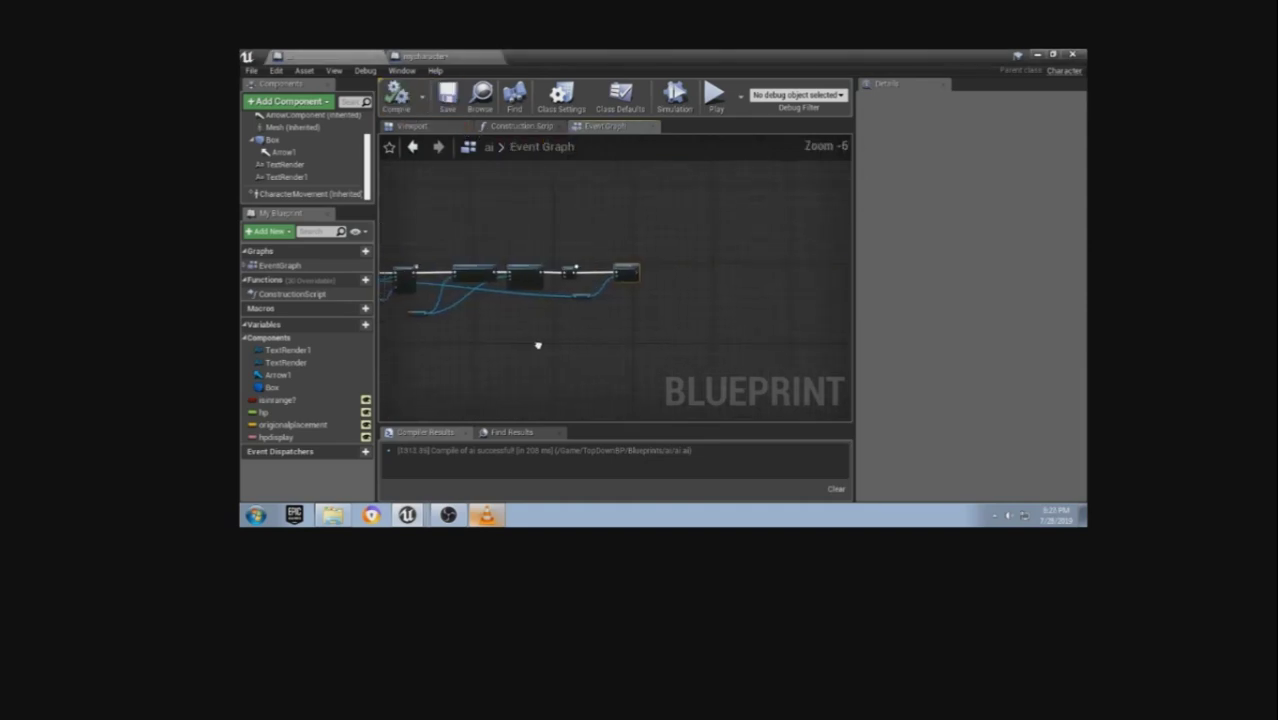
scroll(538, 345, up, 1)
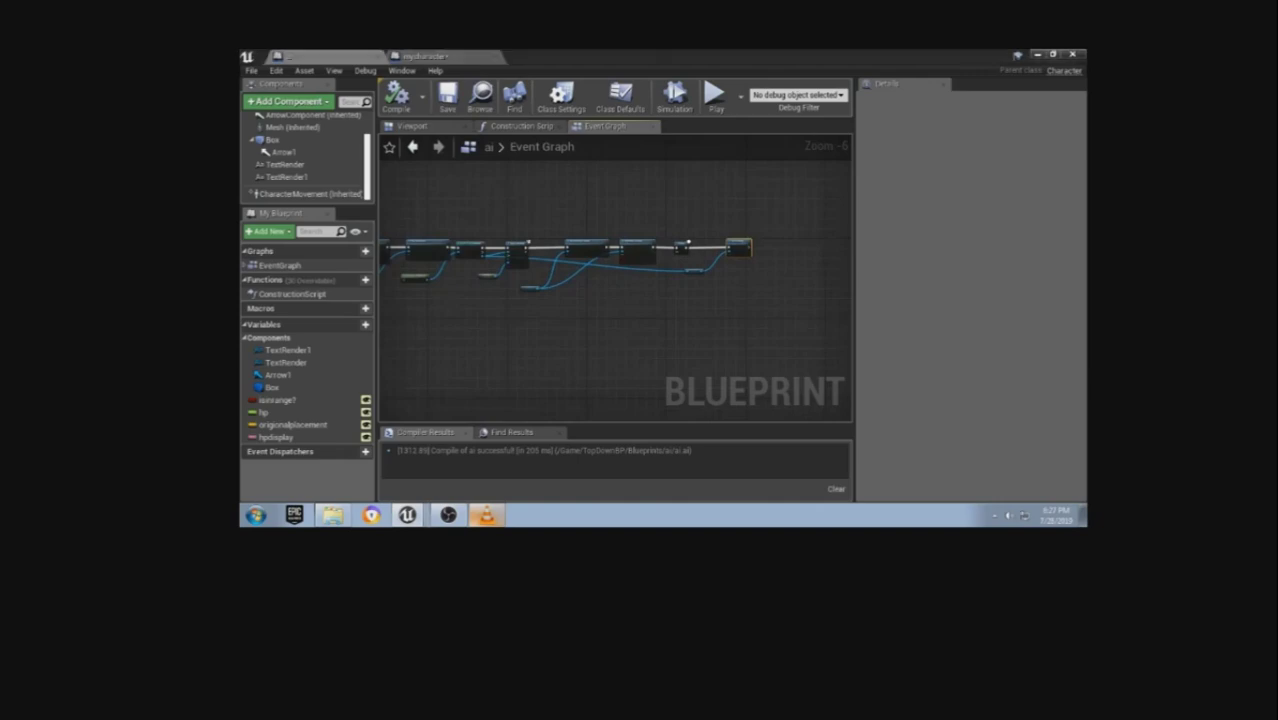
scroll(436, 348, up, 2)
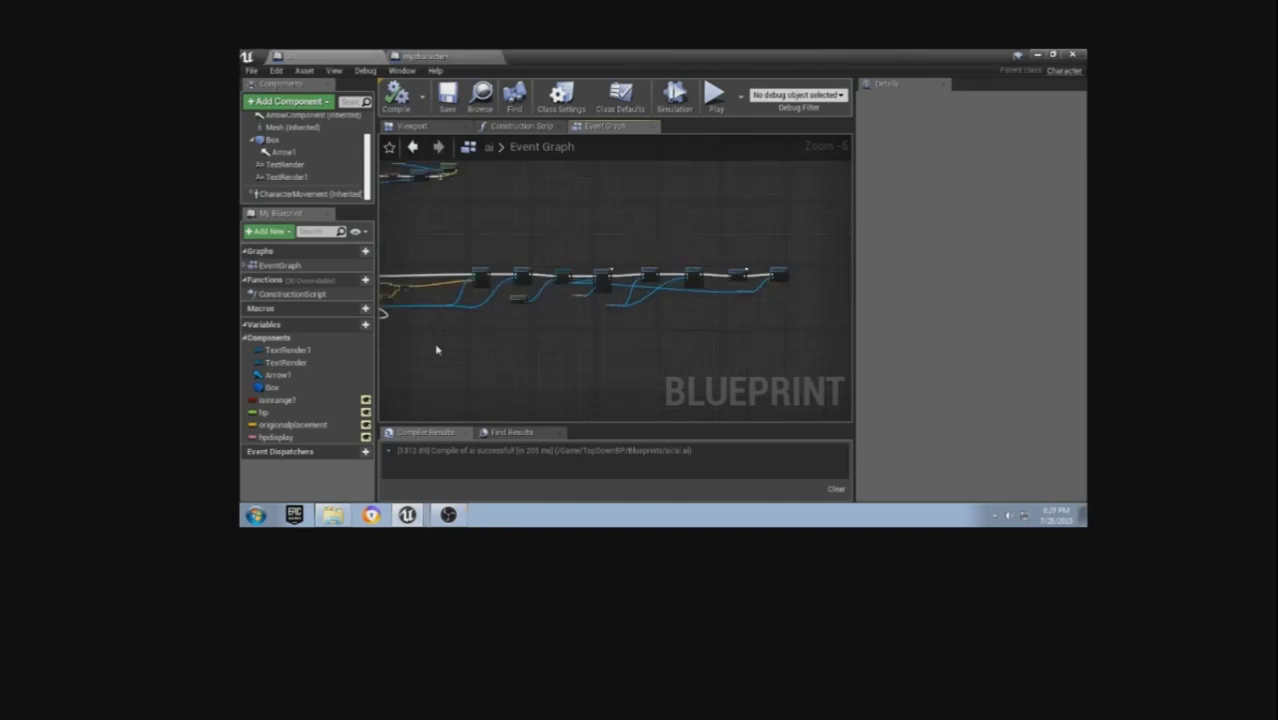
scroll(516, 305, up, 1)
right_drag(516, 305, 756, 228)
- Add a three-output Sequence after Event Tick with a Branch on Then 0
scroll(612, 278, up, 2)
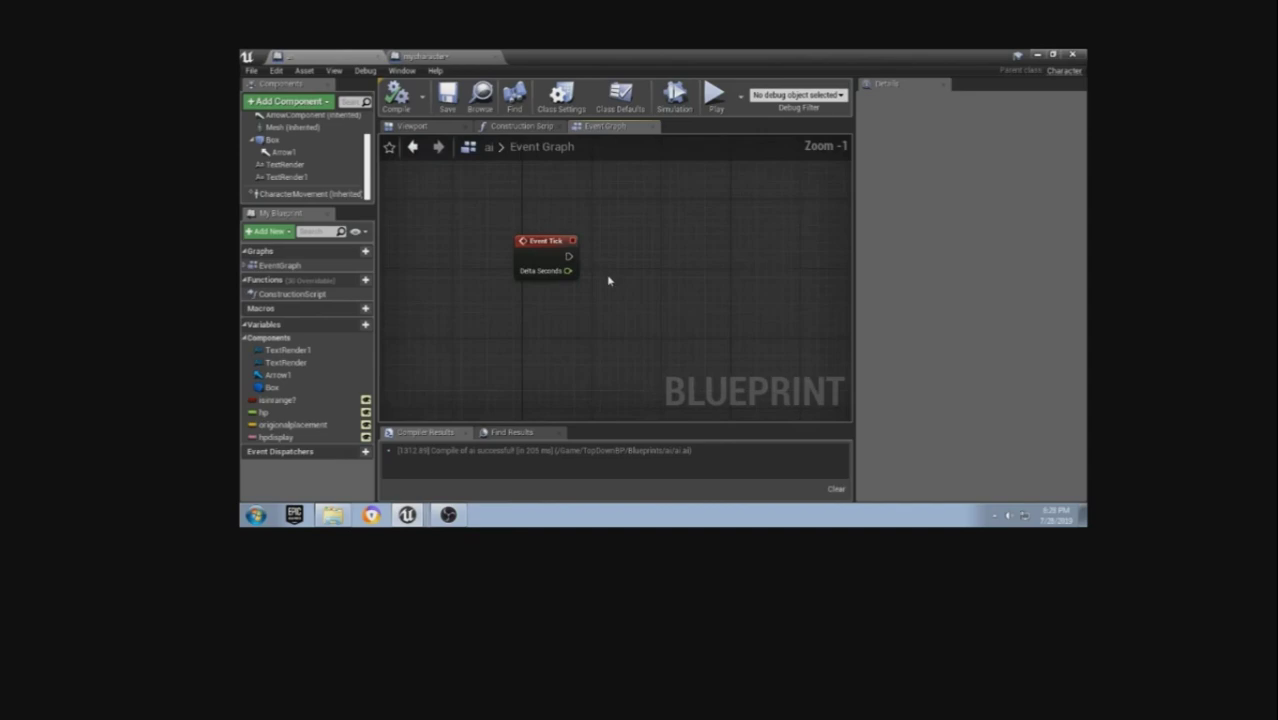
scroll(590, 265, up, 1)
drag(563, 253, 609, 257)
text(se)
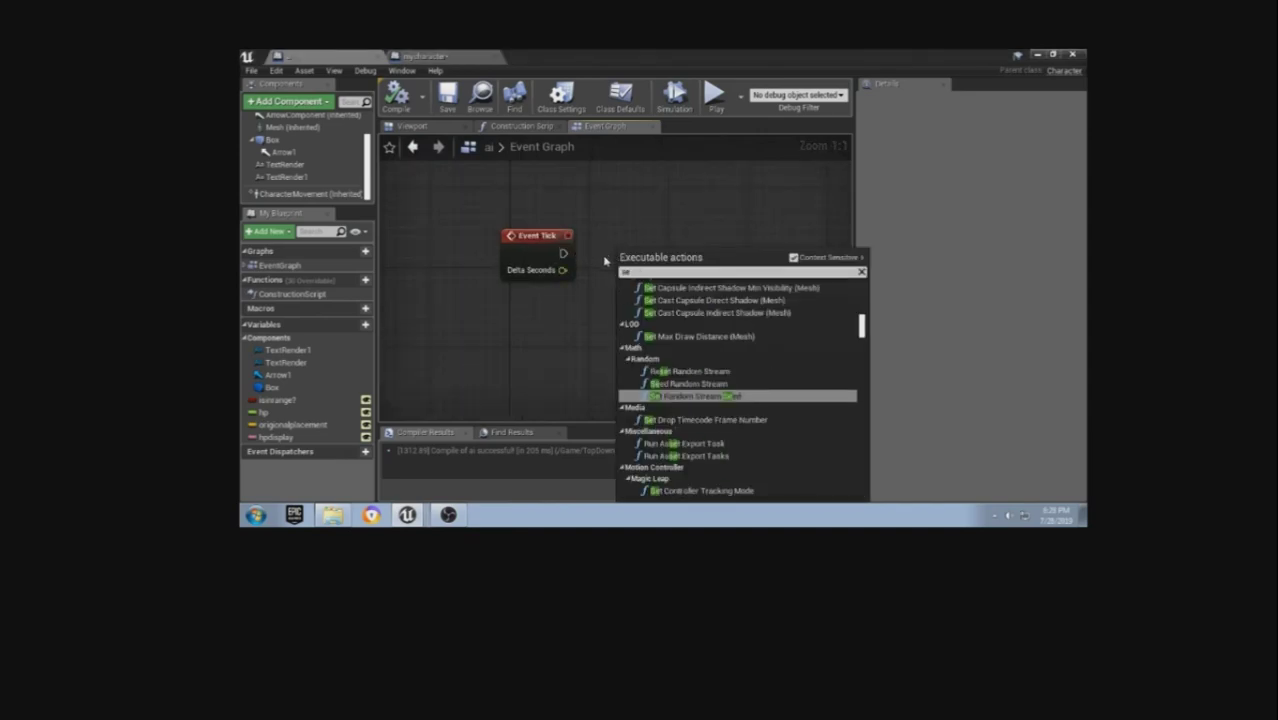
text(quence)
click(665, 431)
drag(655, 315, 675, 295)
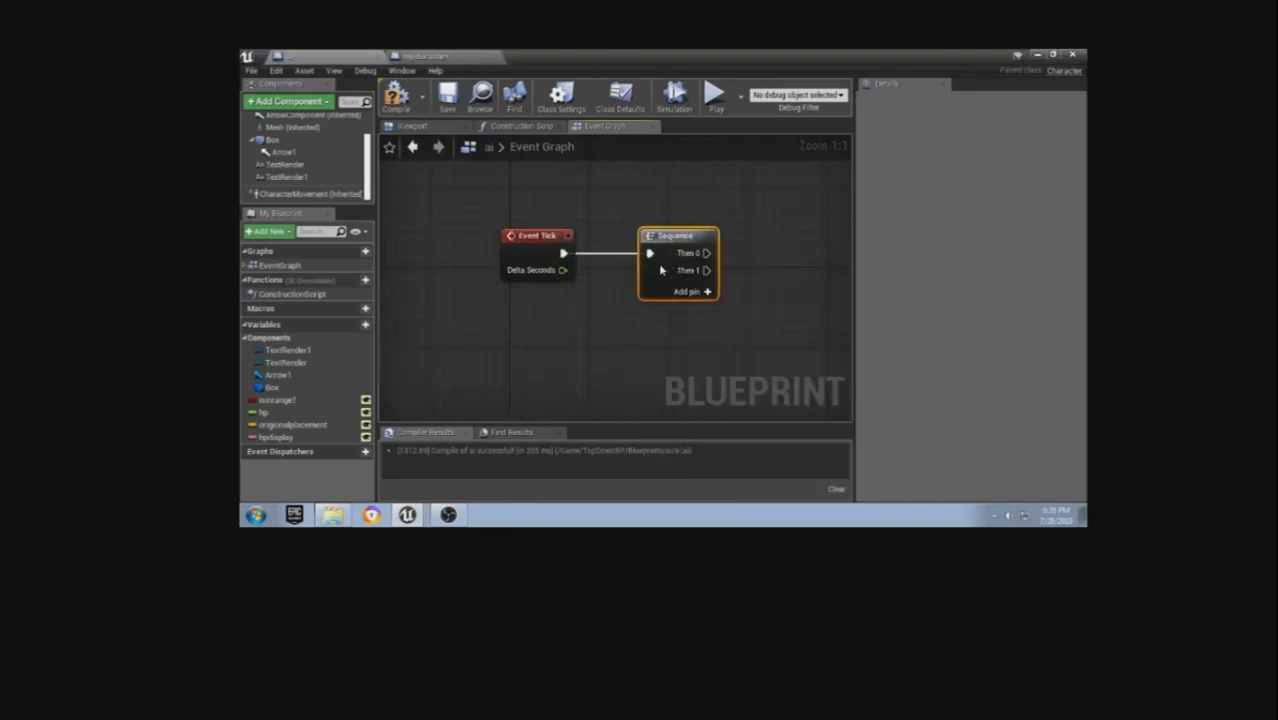
click(707, 292)
right_drag(707, 294, 451, 368)
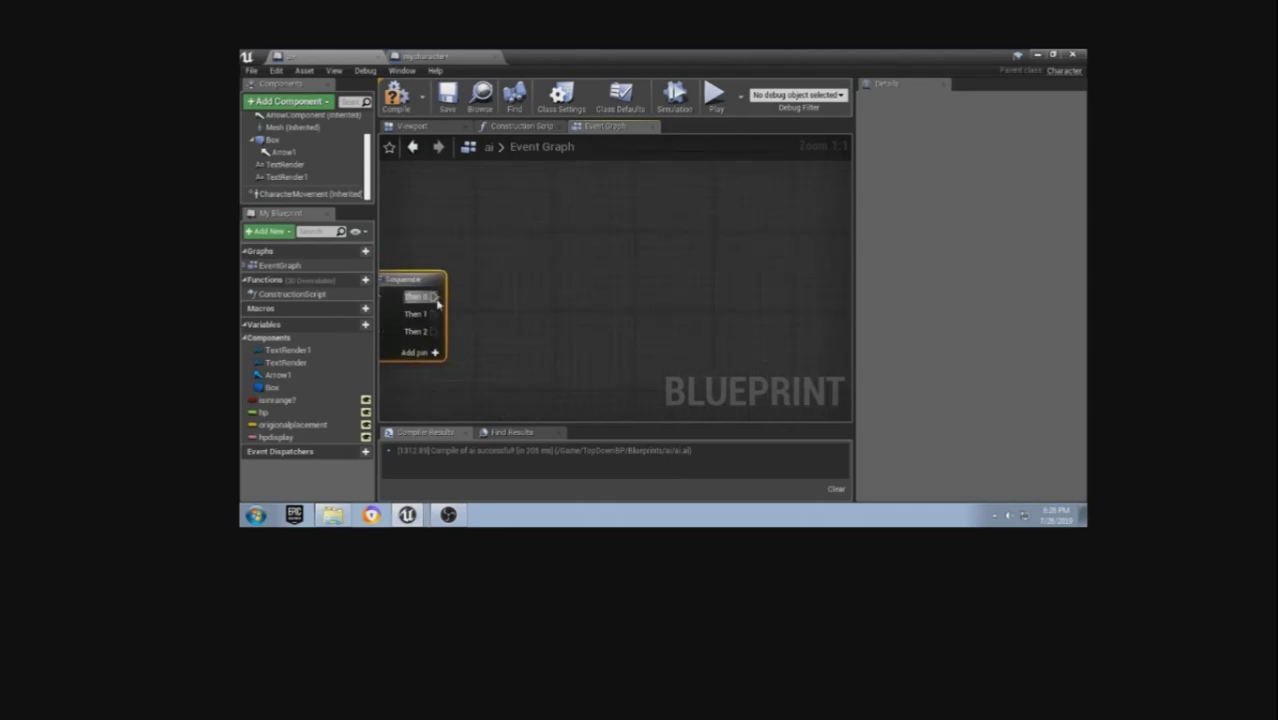
drag(433, 296, 481, 322)
text(bra)
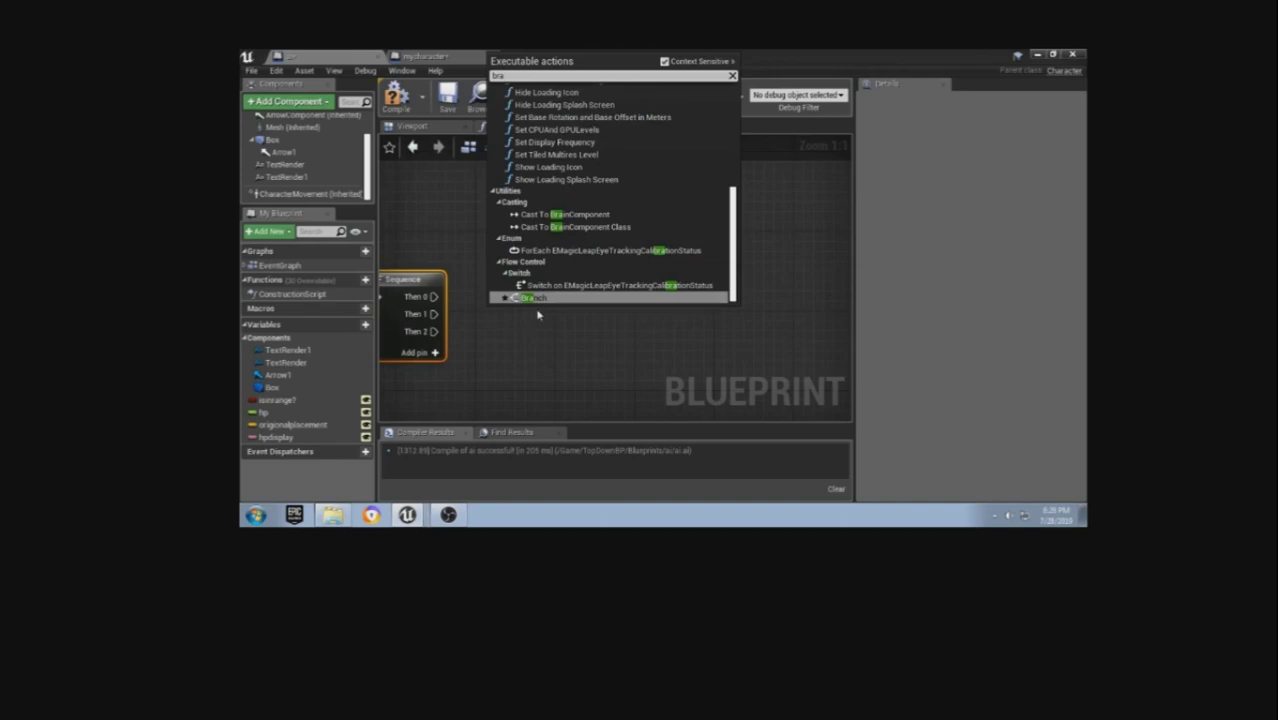
click(540, 290)
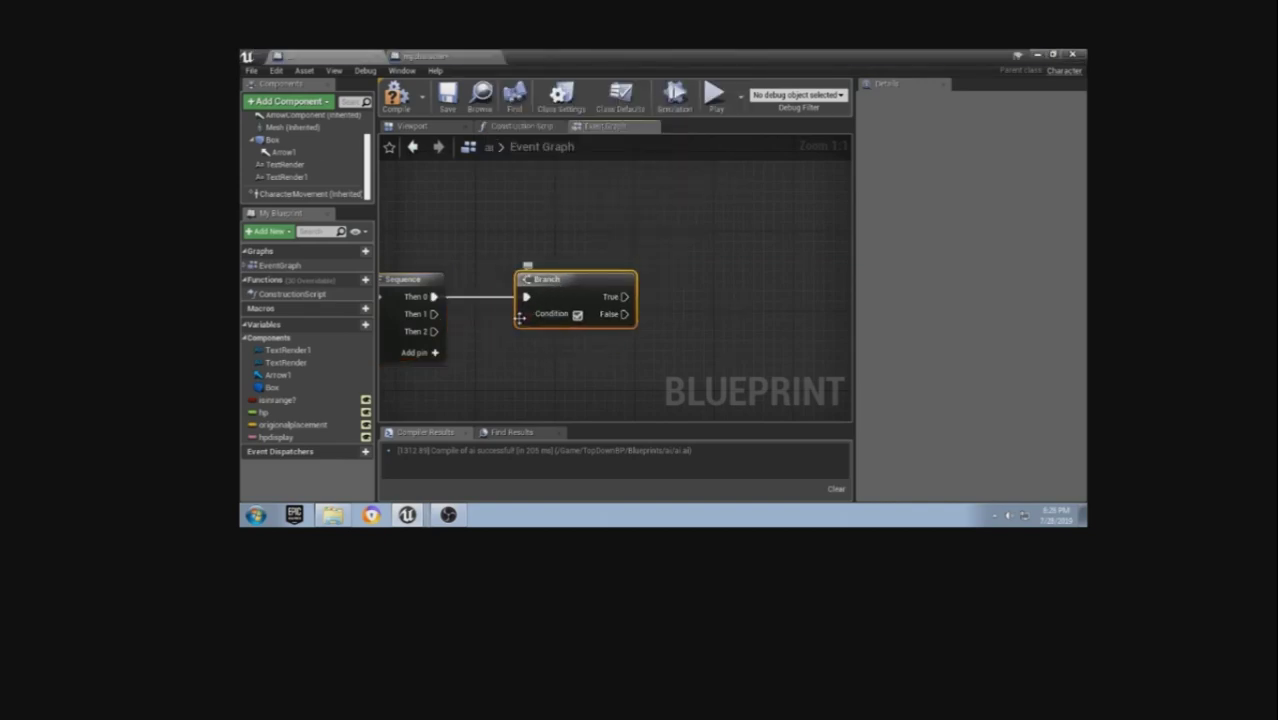
right_drag(508, 380, 600, 356)
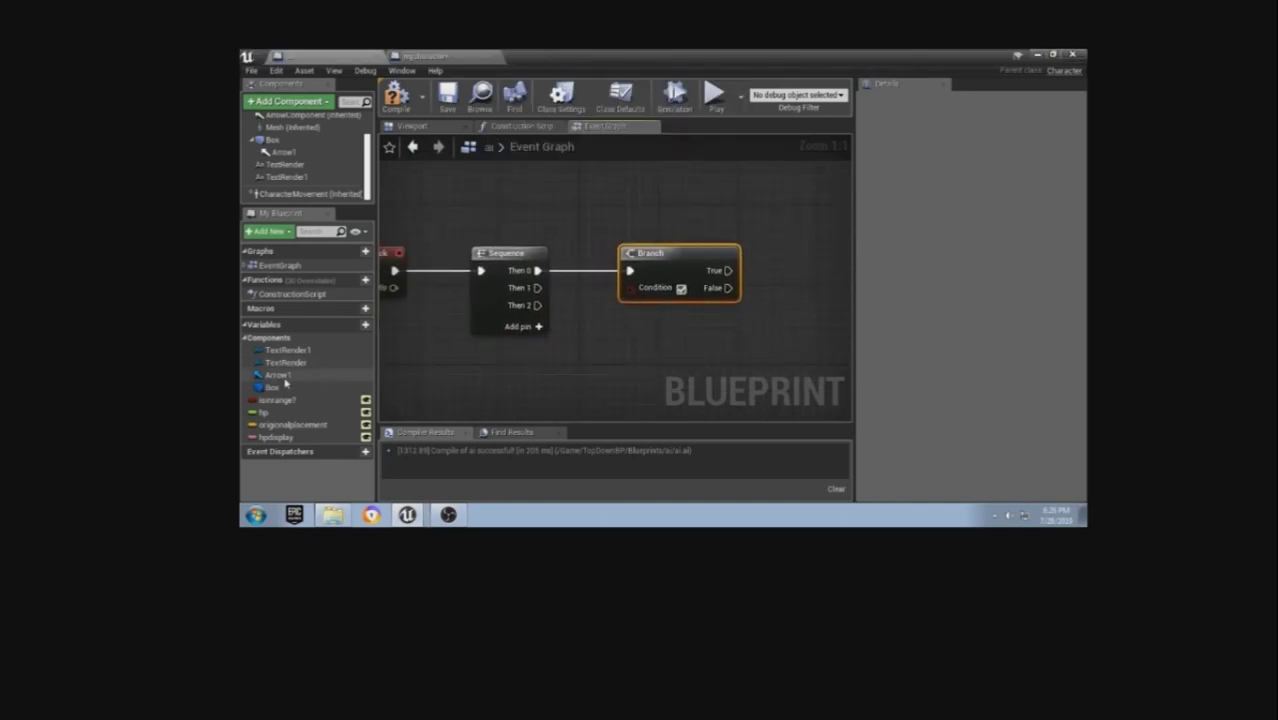
- Compare hp against 0.0 with a float node to drive the Branch condition
mouse_move(280, 412)
mouse_down()
mouse_move(402, 362)
mouse_move(536, 375)
mouse_up()
click(420, 370)
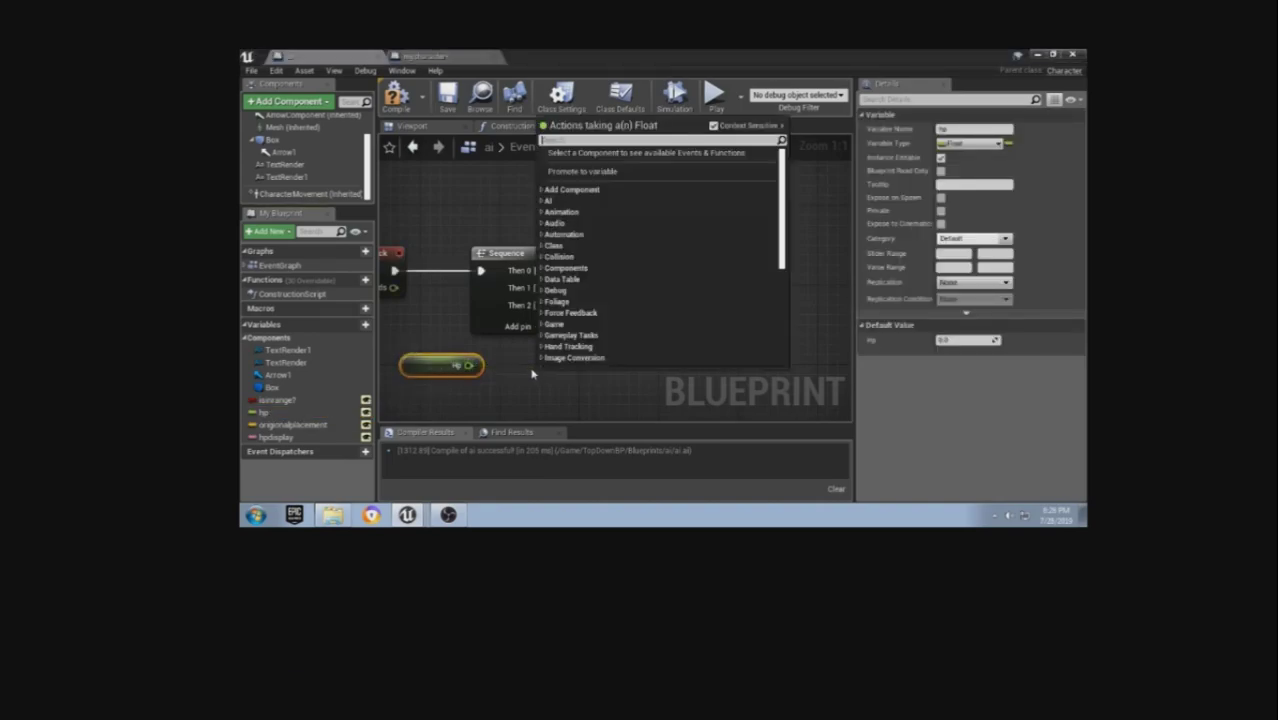
text(+)
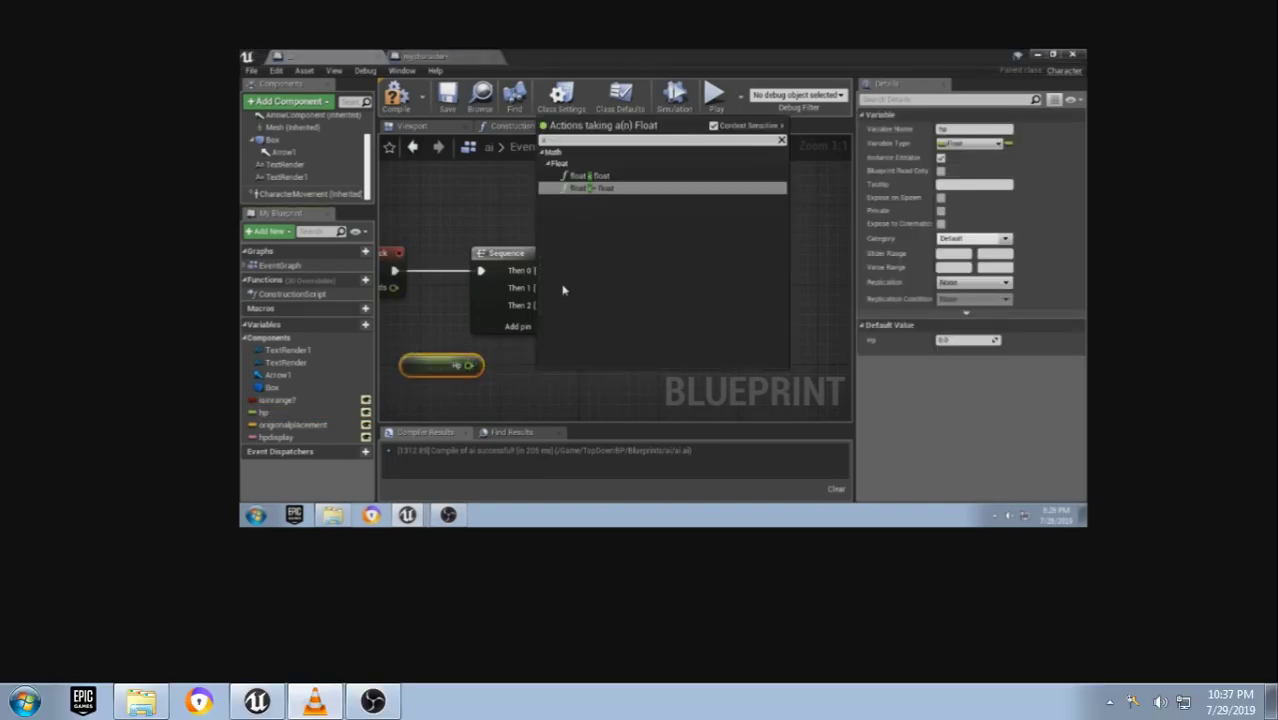
click(600, 189)
mouse_move(578, 389)
mouse_down()
mouse_move(518, 385)
mouse_move(630, 288)
mouse_up()
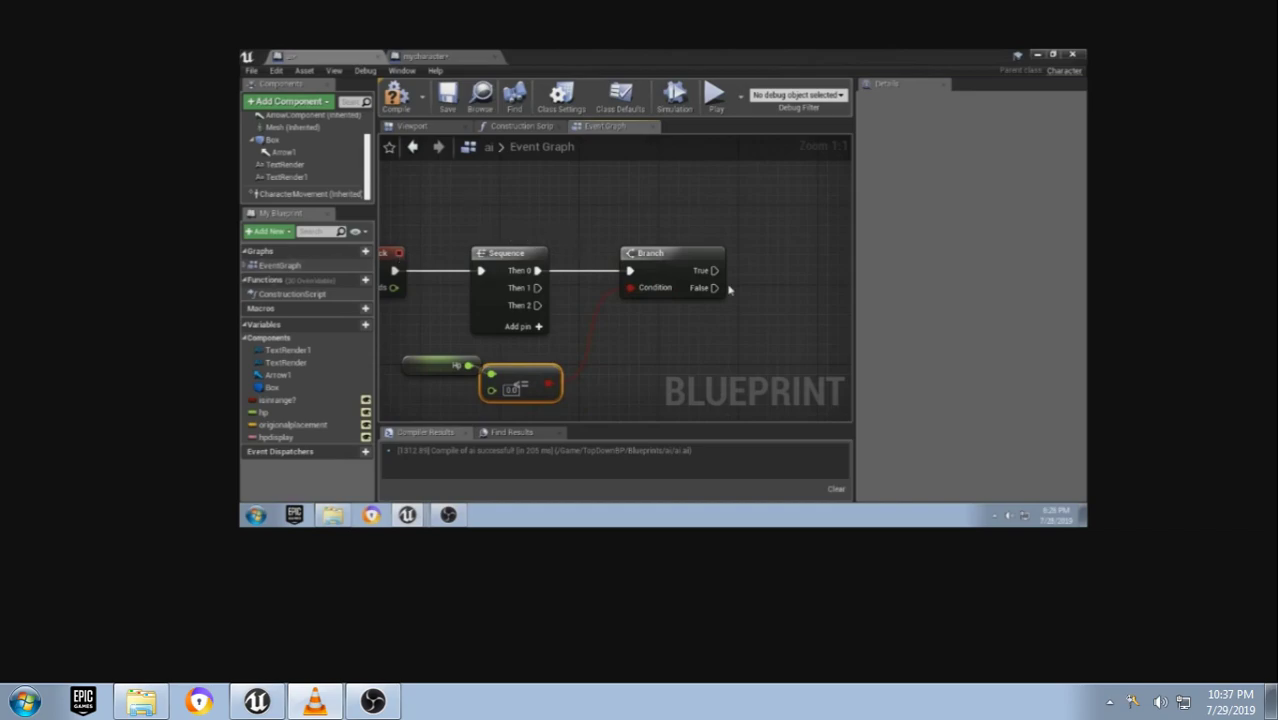
- From Branch True, cast Get Player Character to mycharacter
drag(714, 270, 758, 276)
text(cals)
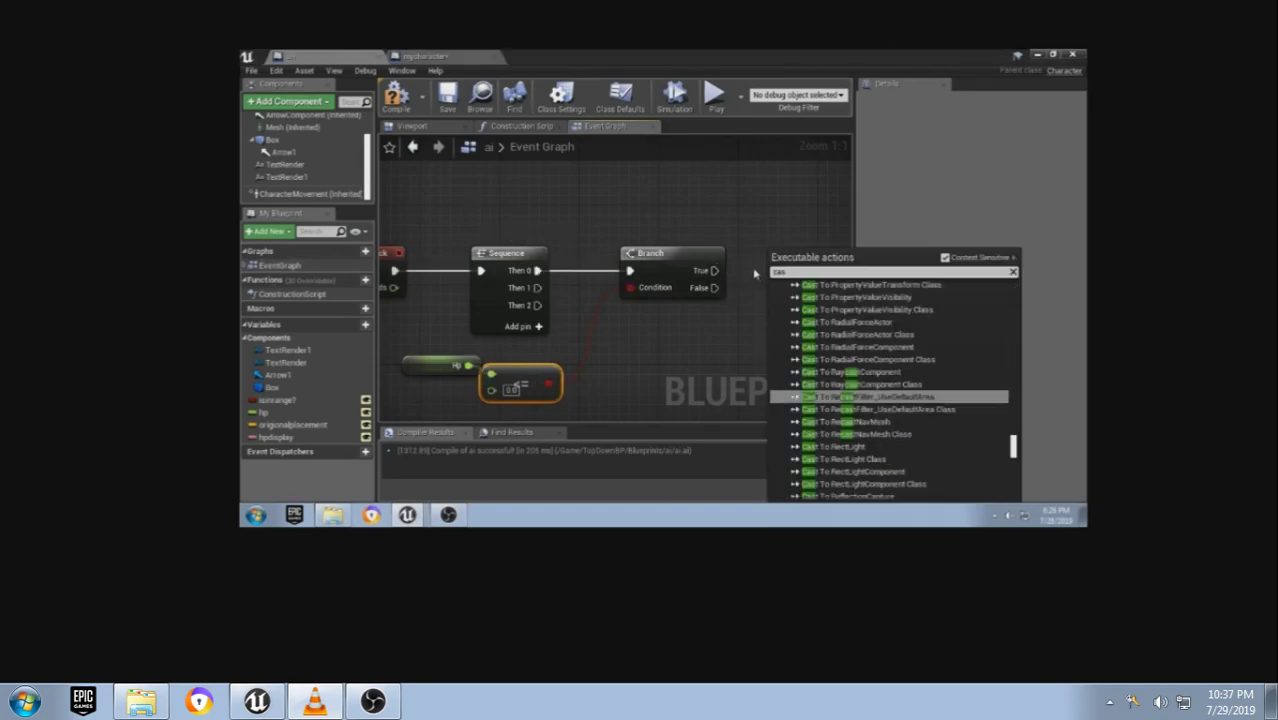
text(ttomychar)
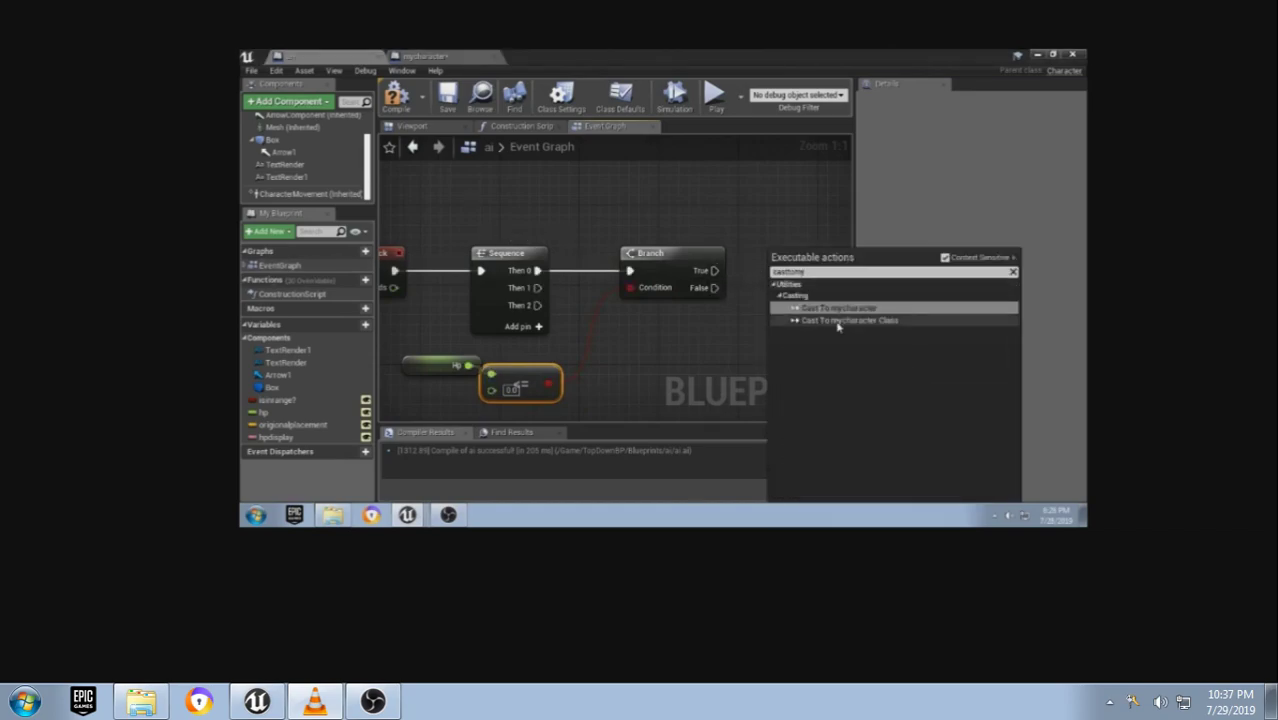
key(Return)
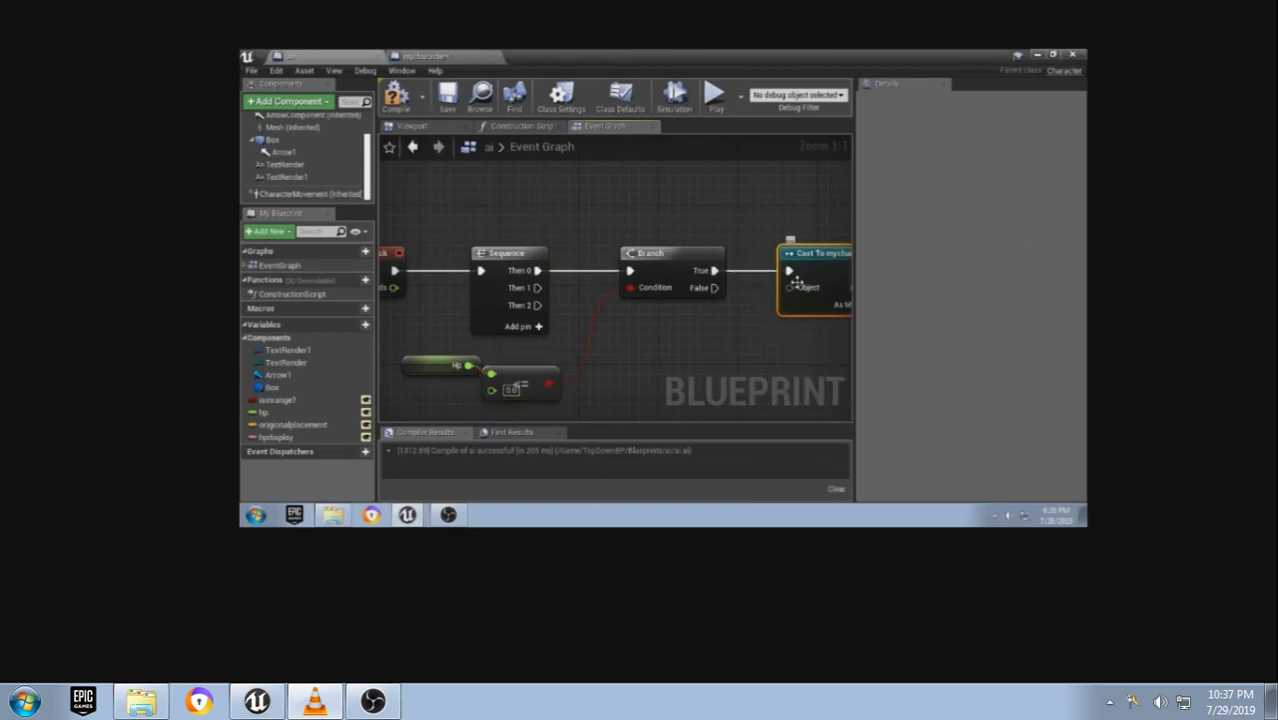
drag(797, 286, 760, 230)
text(get)
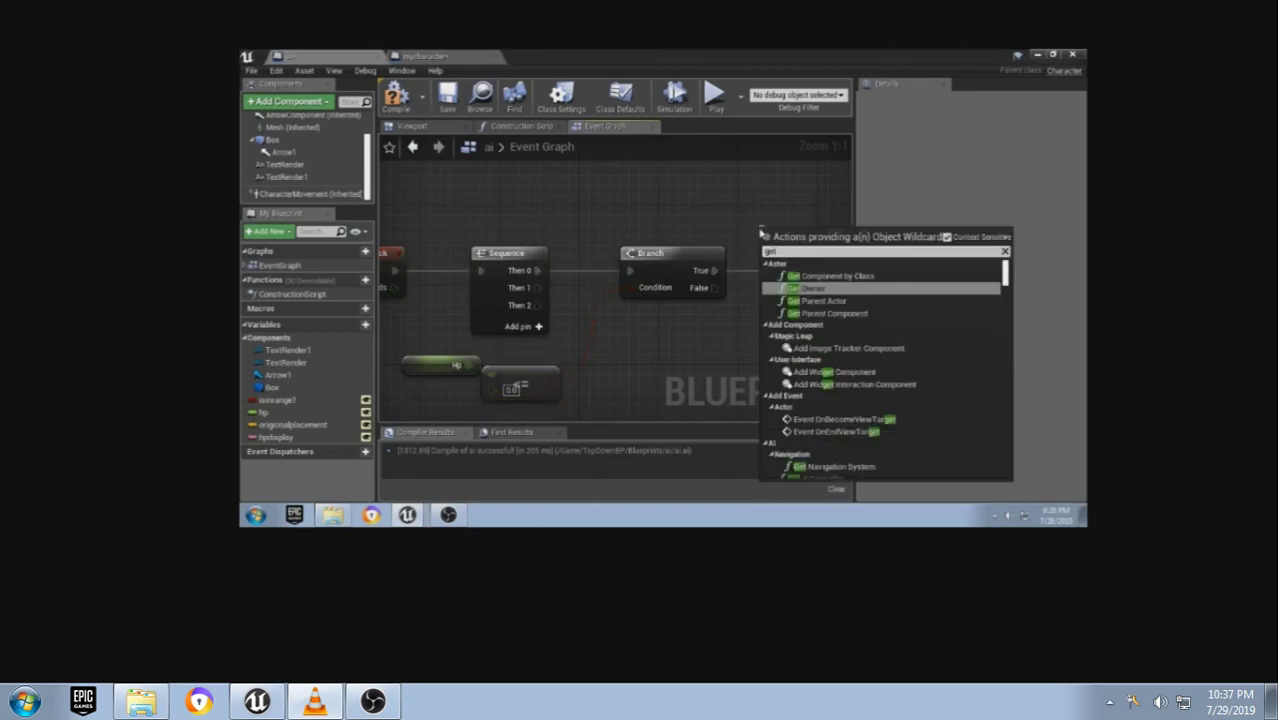
text( player)
click(845, 384)
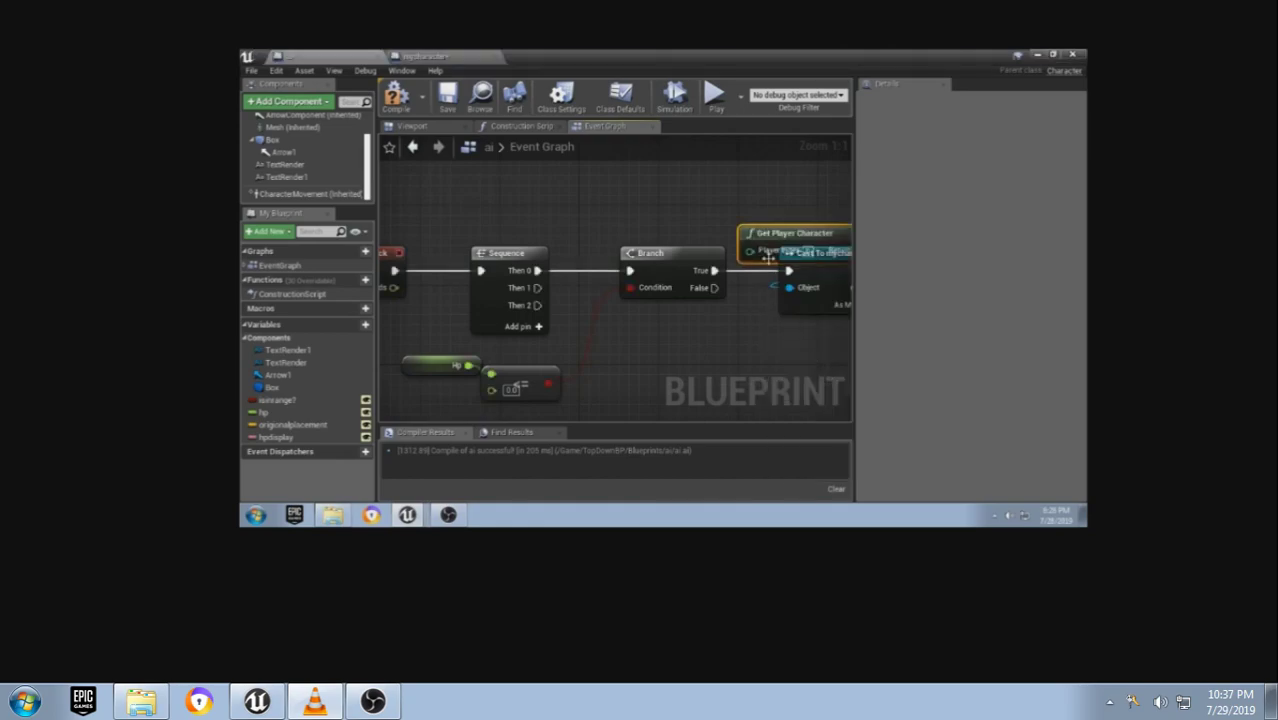
drag(785, 238, 620, 205)
mouse_move(783, 366)
right_down()
mouse_move(428, 378)
mouse_move(500, 361)
right_up()
scroll(500, 361, down, 1)
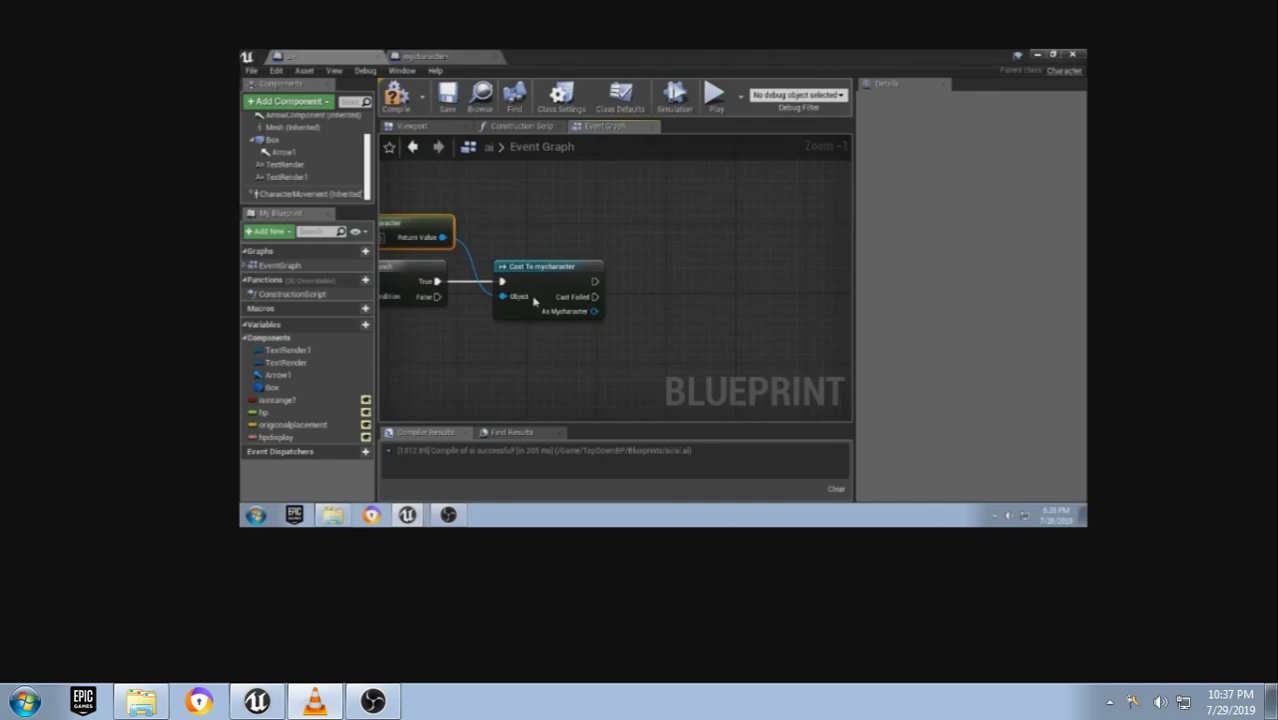
- Set the character's Battlewidgetref visibility to Hidden after a successful cast
drag(594, 311, 616, 324)
text(getb)
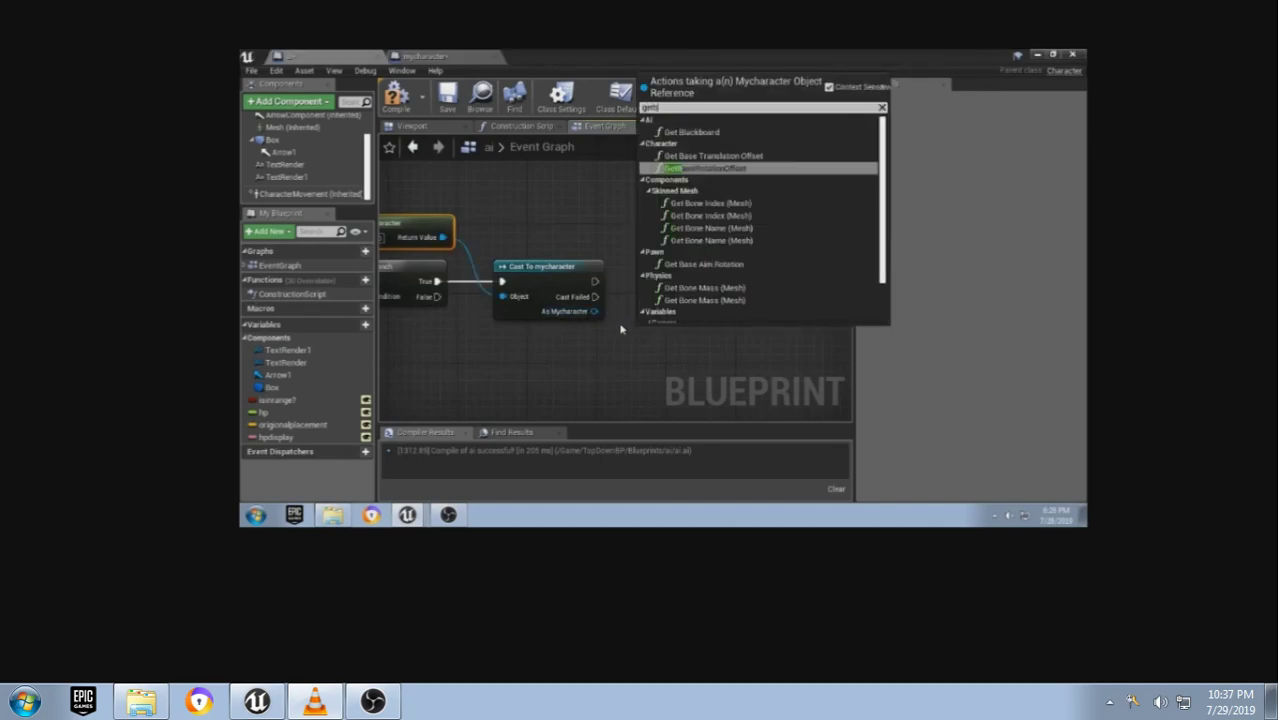
text(att)
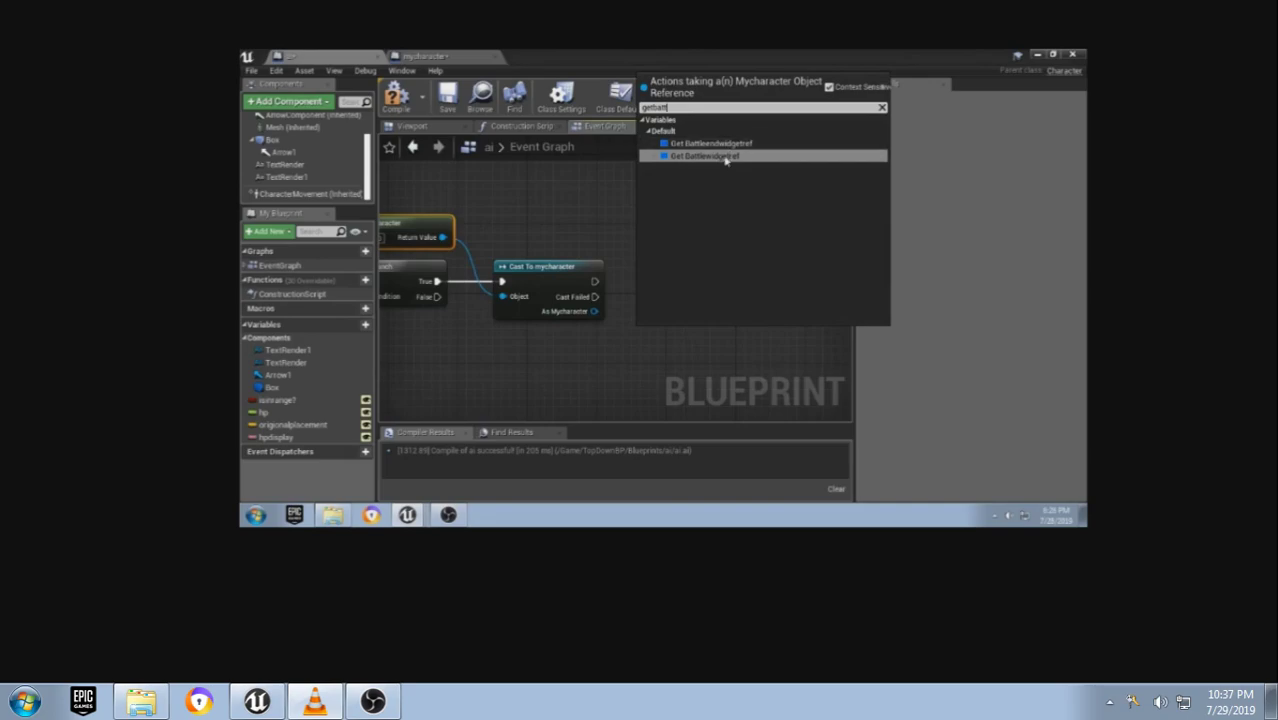
click(727, 157)
right_drag(686, 331, 573, 333)
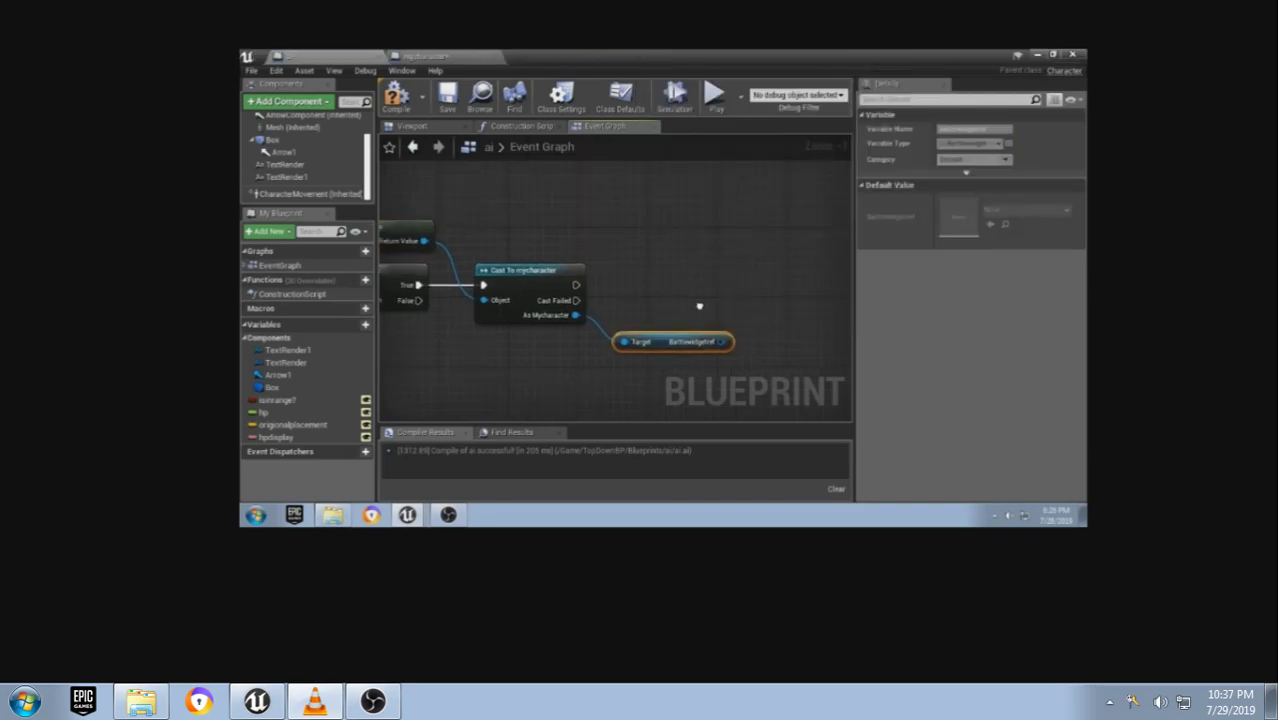
drag(592, 364, 602, 328)
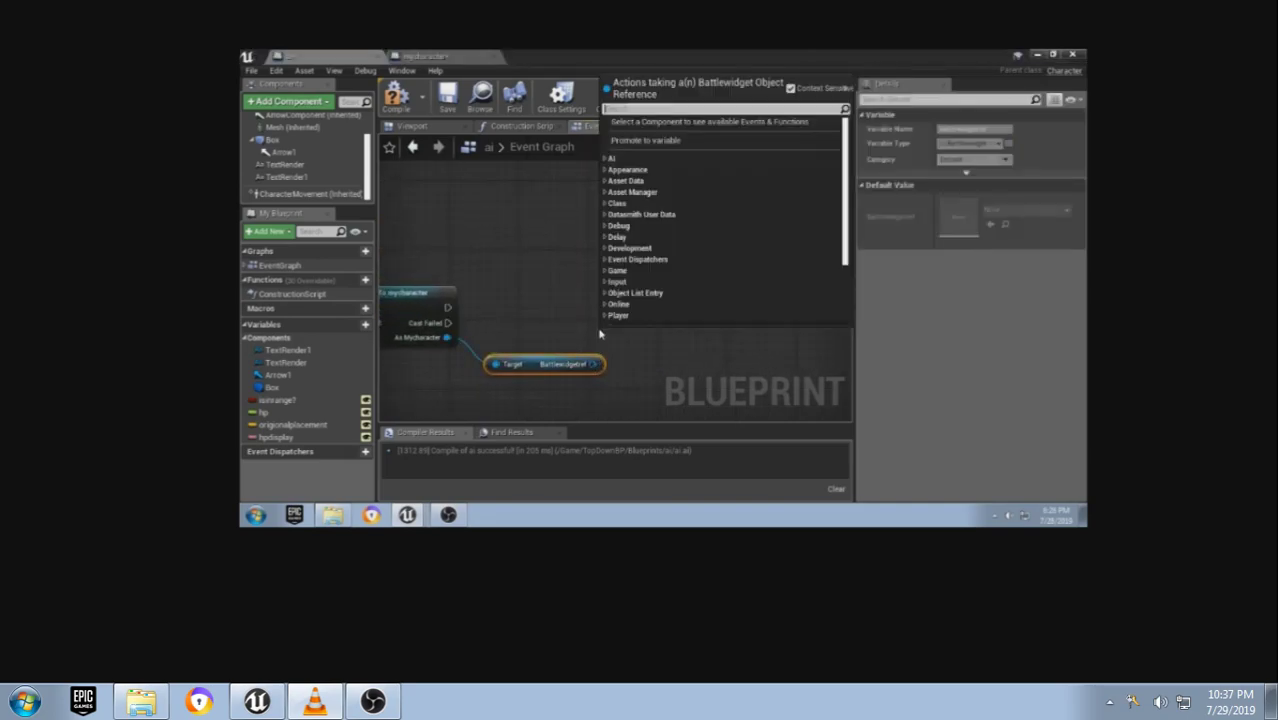
text(setv)
click(680, 136)
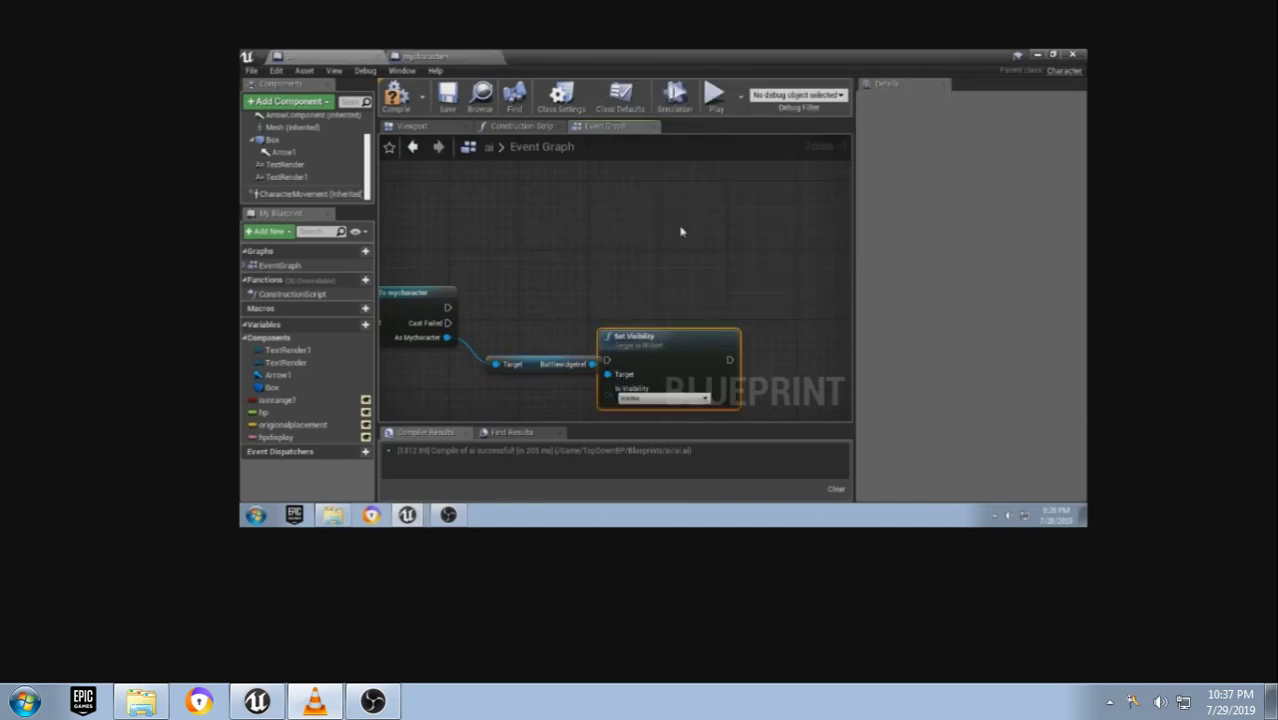
click(668, 398)
click(637, 423)
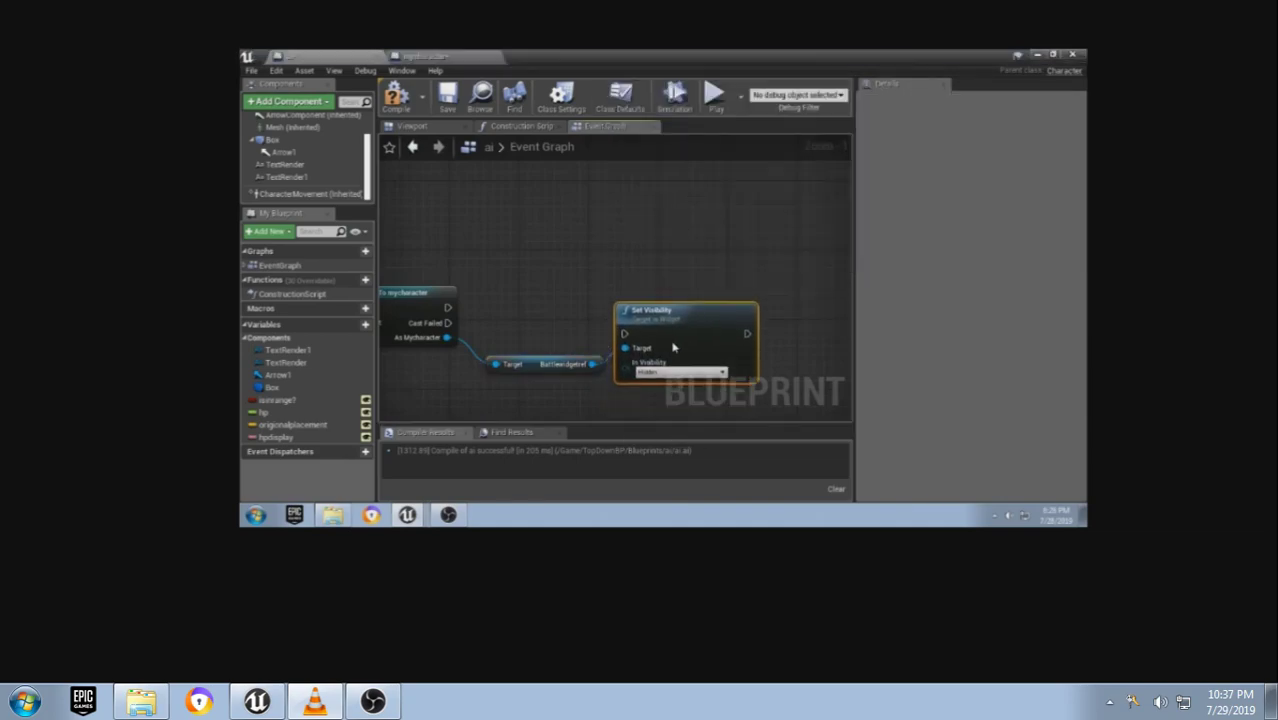
mouse_move(640, 336)
mouse_down()
mouse_move(660, 319)
mouse_move(545, 310)
mouse_up()
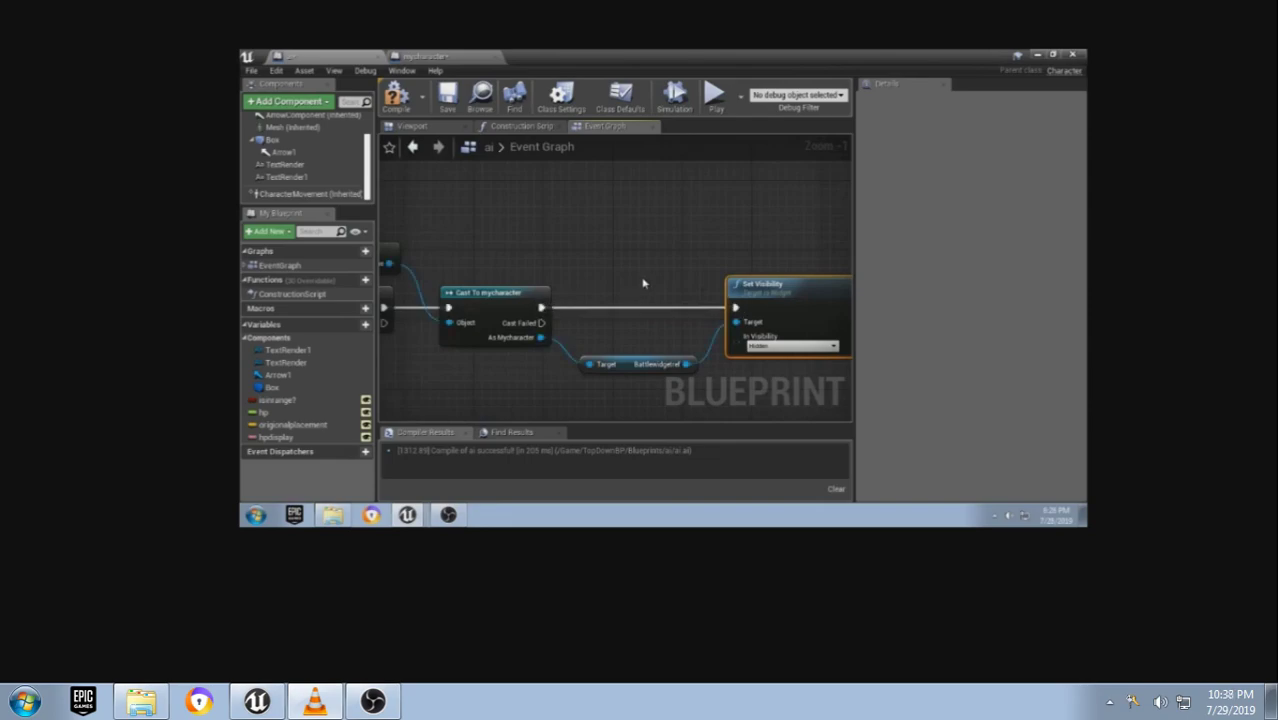
right_drag(642, 280, 270, 288)
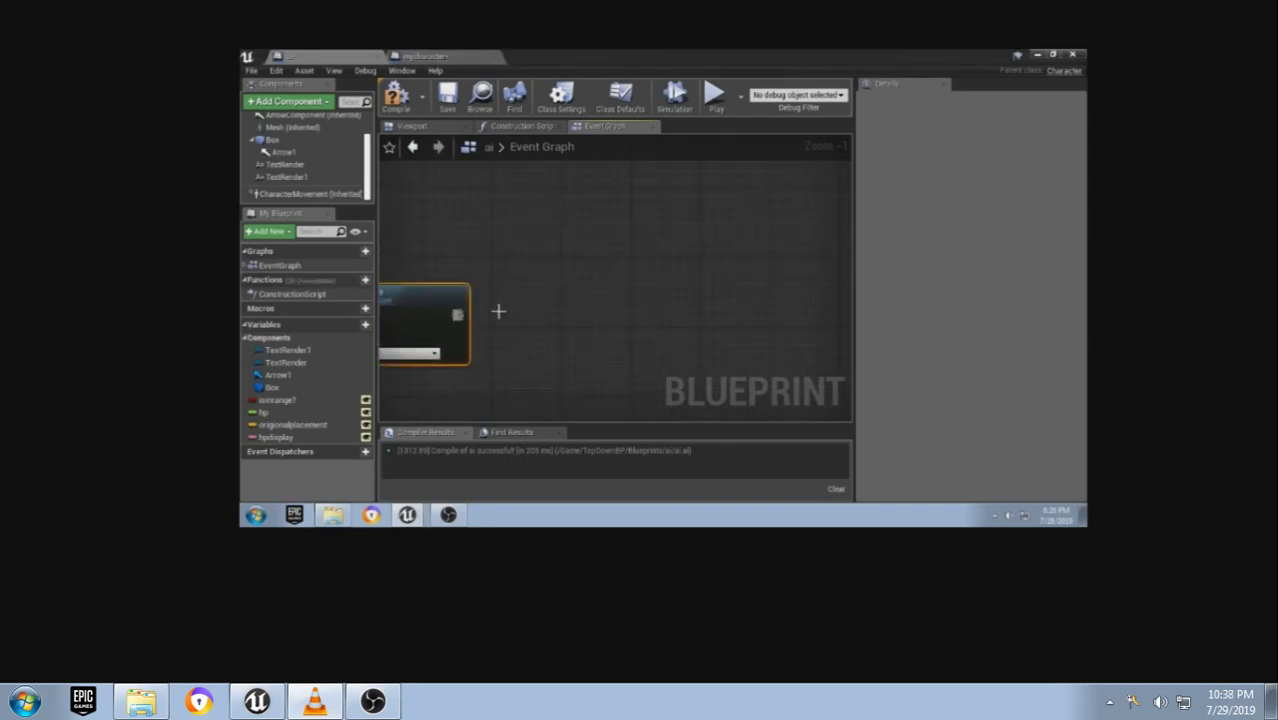
- Add a DestroyActor node after the battle widget's Set Visibility
drag(457, 315, 503, 318)
text(destr)
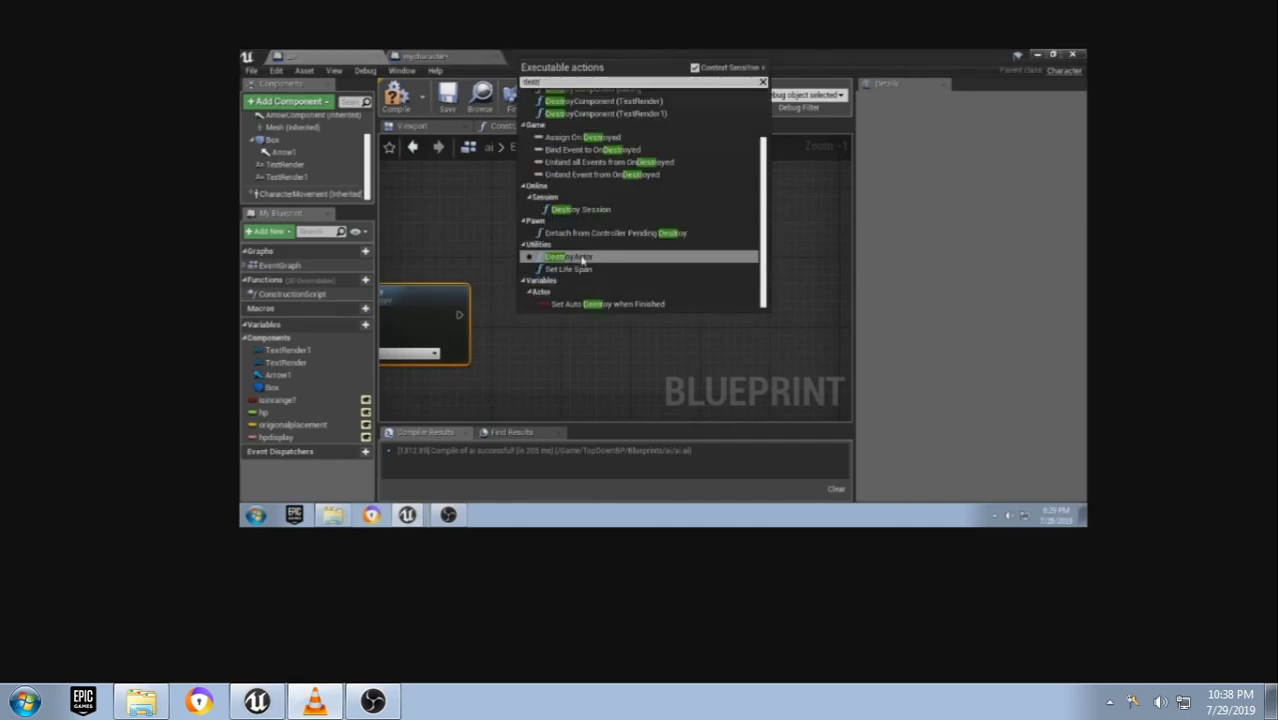
key(Return)
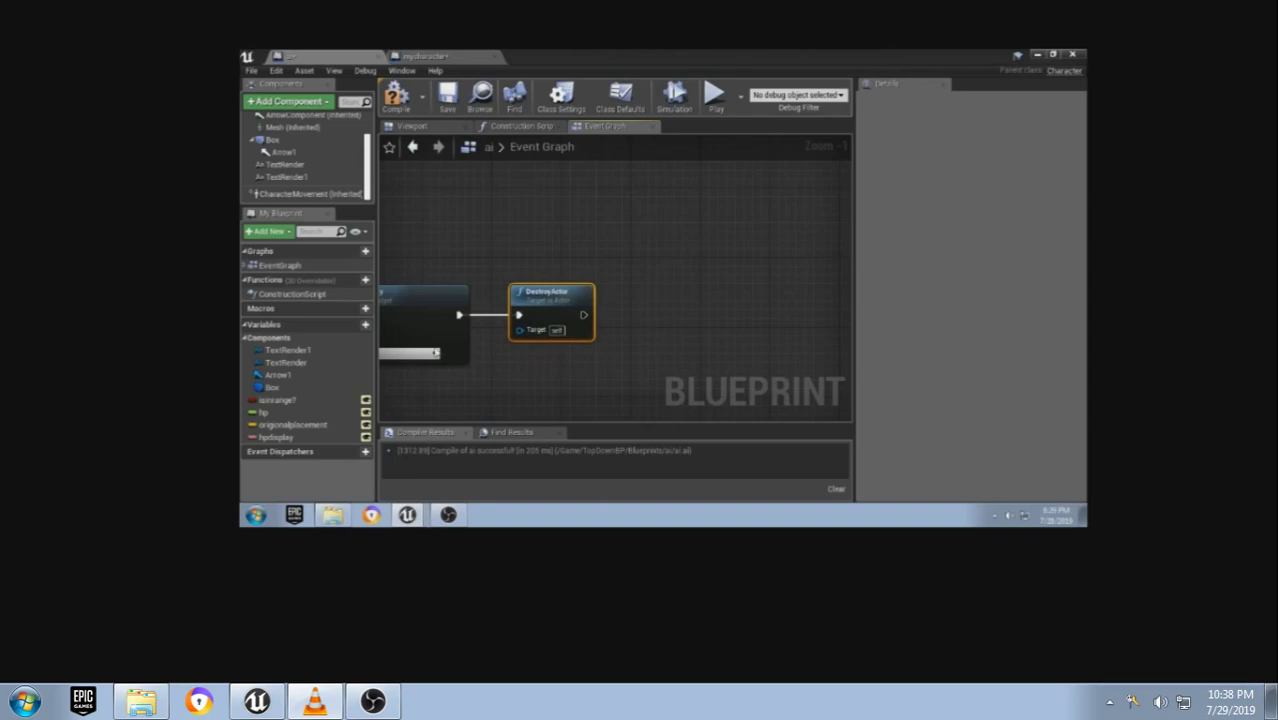
mouse_move(479, 400)
right_down()
mouse_move(608, 363)
mouse_move(590, 356)
right_up()
- Get Battleendwidgetref from As Mycharacter and set it Visible after DestroyActor
drag(491, 287, 651, 312)
text(get)
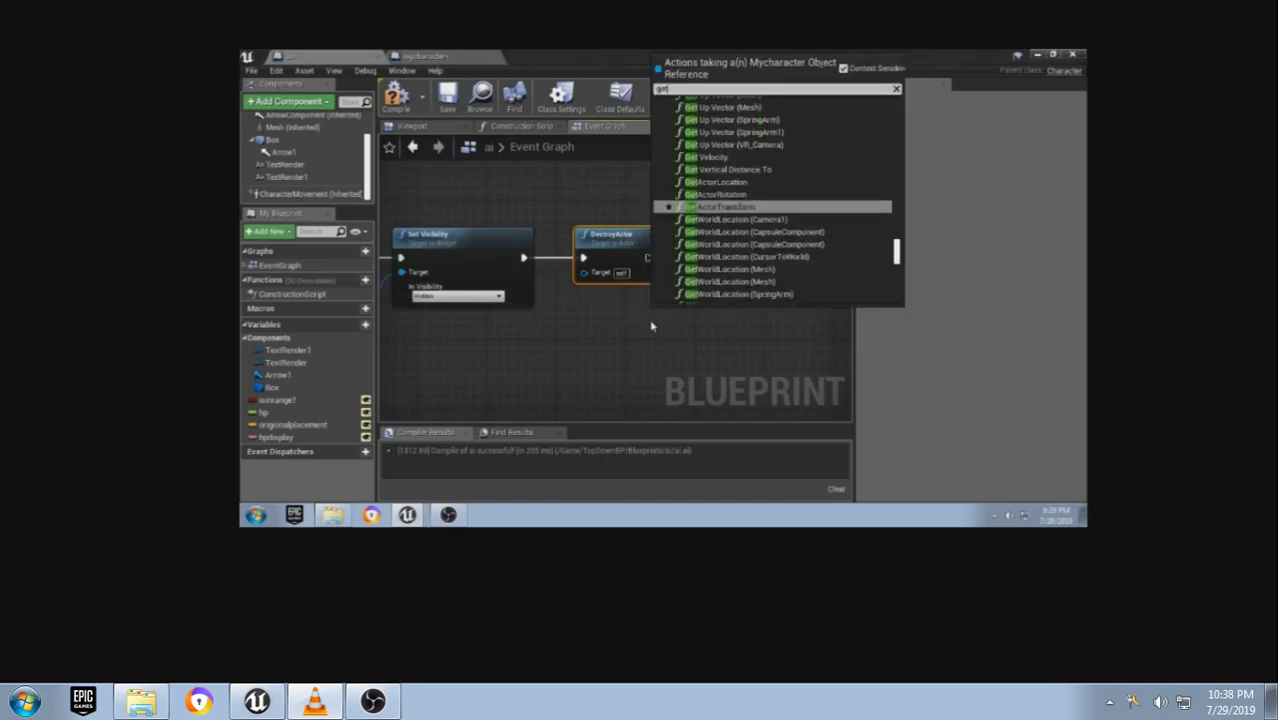
text(batt)
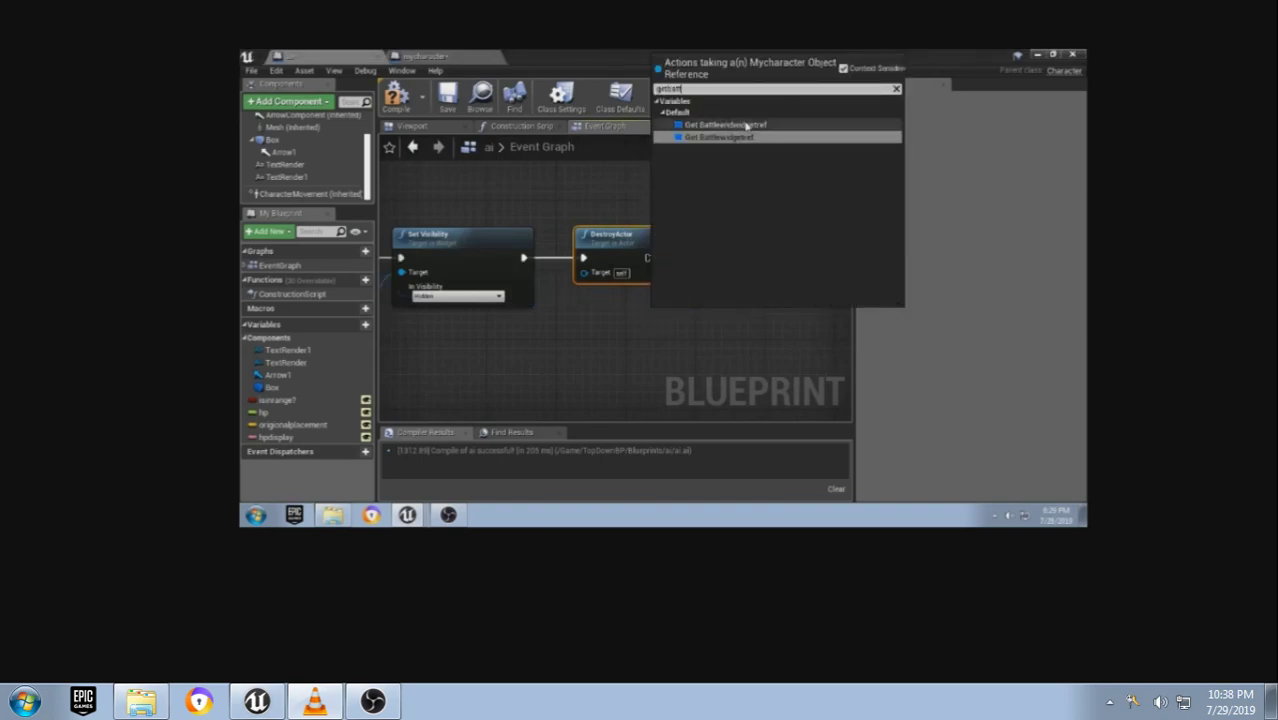
click(746, 125)
mouse_move(772, 313)
mouse_down()
mouse_move(674, 330)
mouse_move(683, 256)
mouse_up()
text(setv)
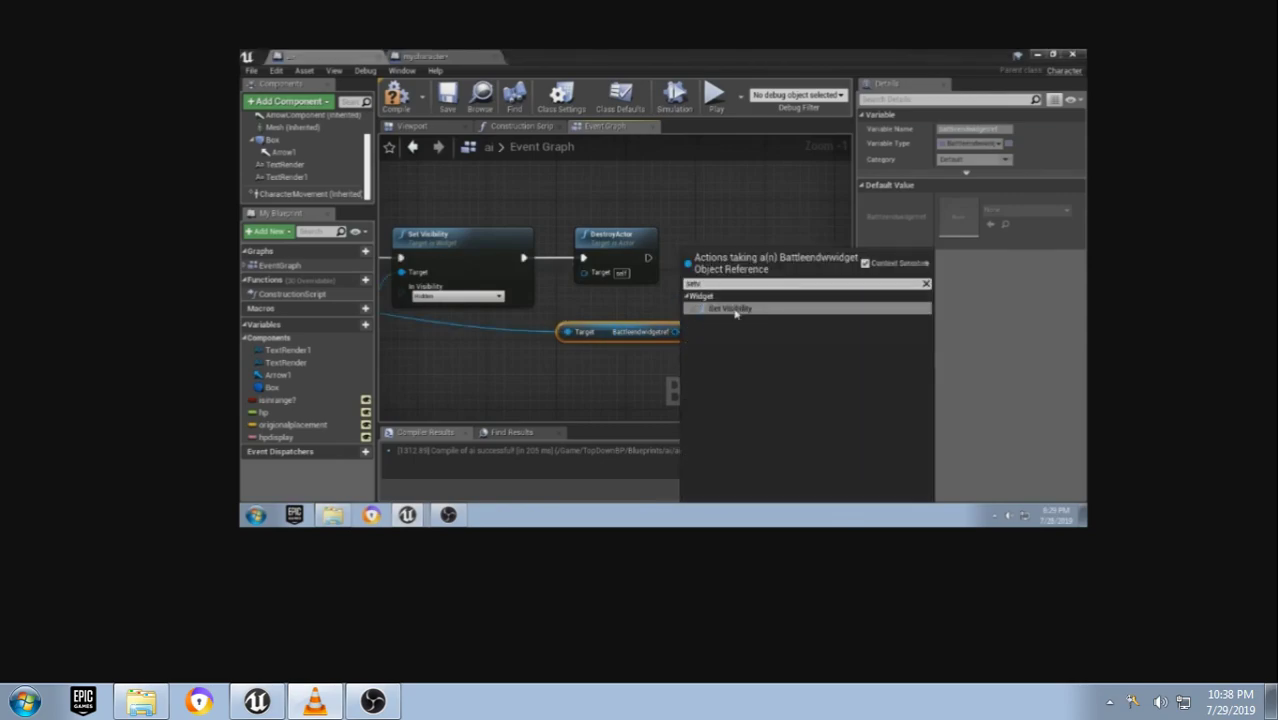
click(735, 309)
mouse_move(736, 328)
mouse_down()
mouse_move(762, 267)
mouse_move(648, 258)
mouse_up()
right_drag(705, 258, 433, 286)
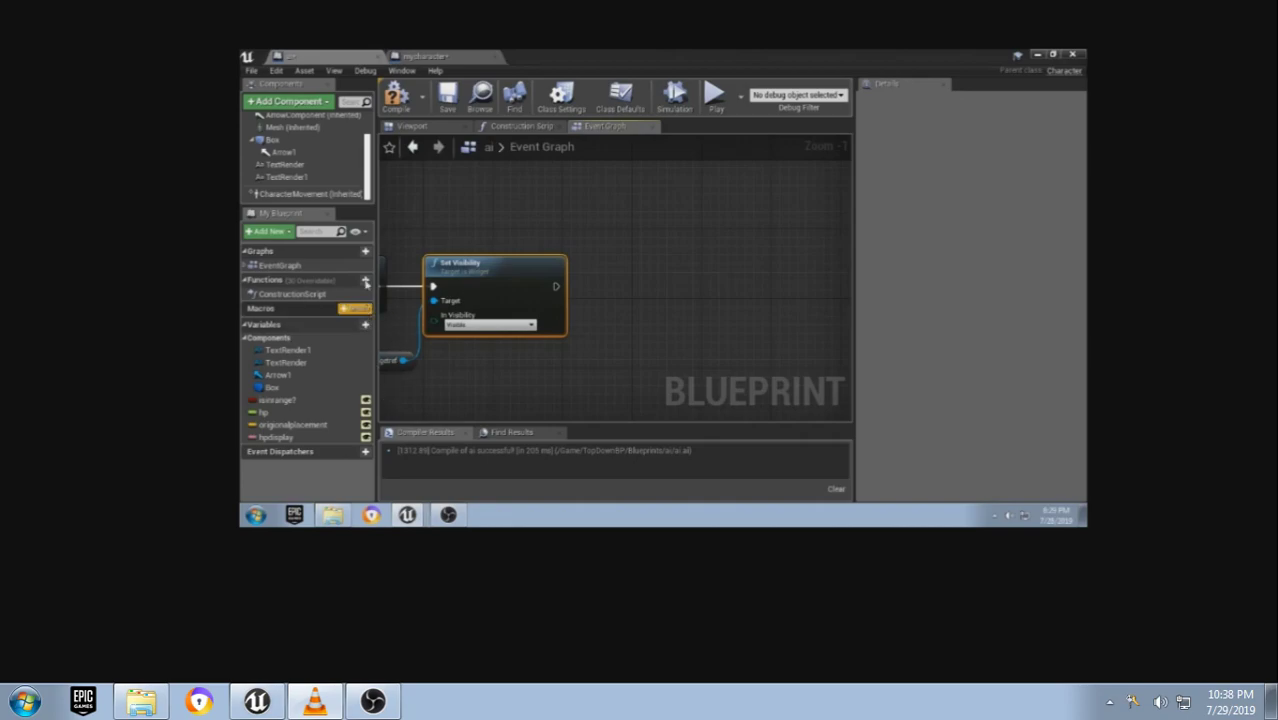
- Return to the start of the tick logic and wire from the Sequence's Then 1 output
click(404, 312)
mouse_move(697, 337)
right_down()
mouse_move(749, 284)
mouse_move(548, 270)
right_up()
drag(548, 270, 688, 336)
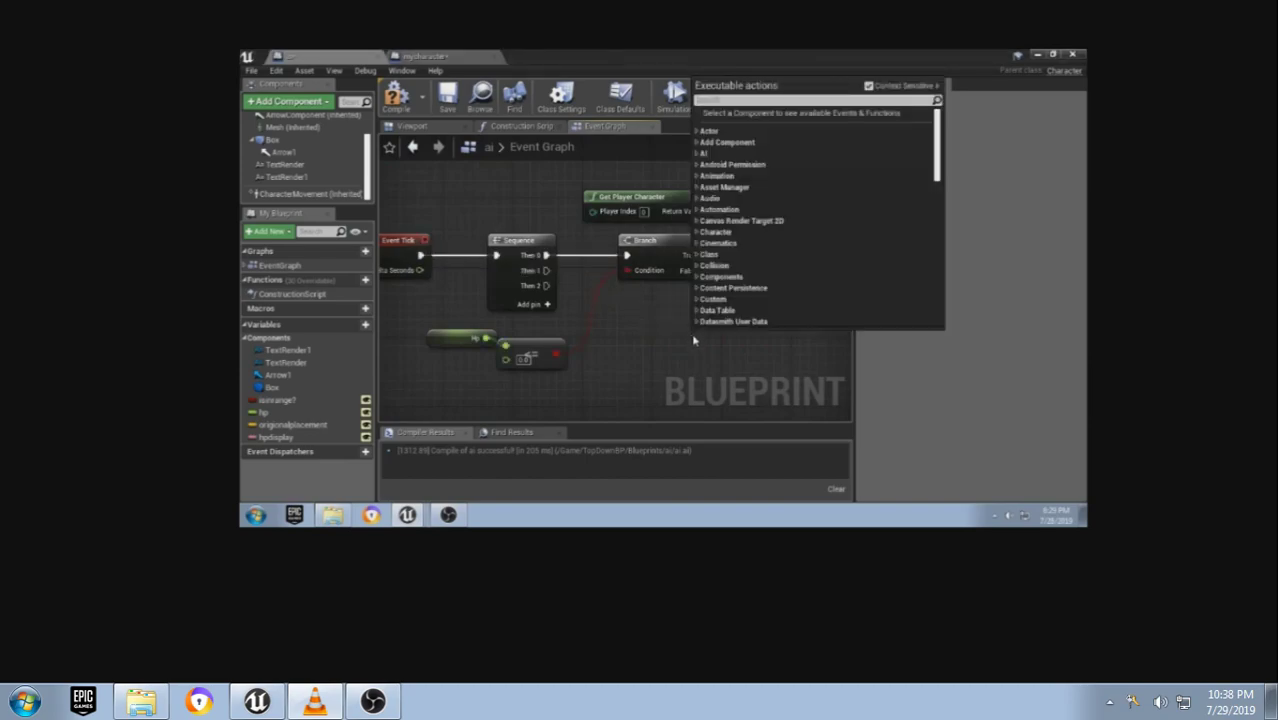
- Connect a SET Hpdisplay node to Sequence Then 1, with an hp getter placed beside it
text(set)
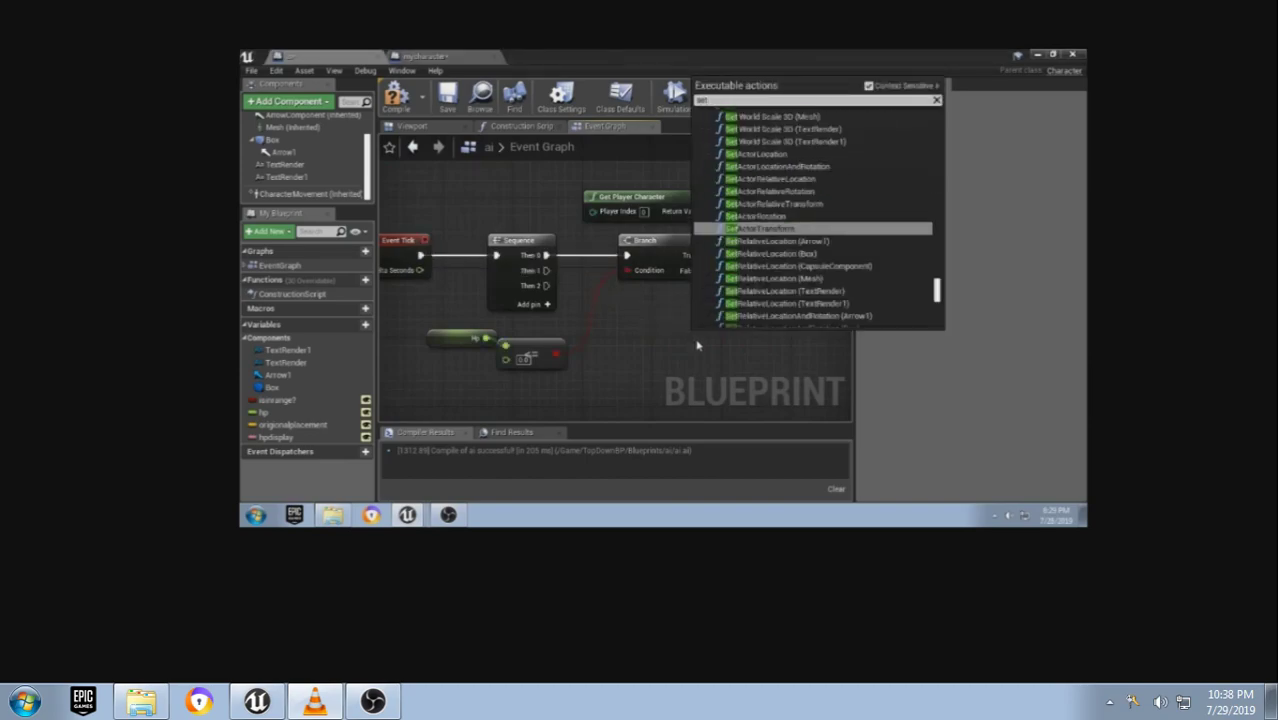
text(hp)
click(771, 147)
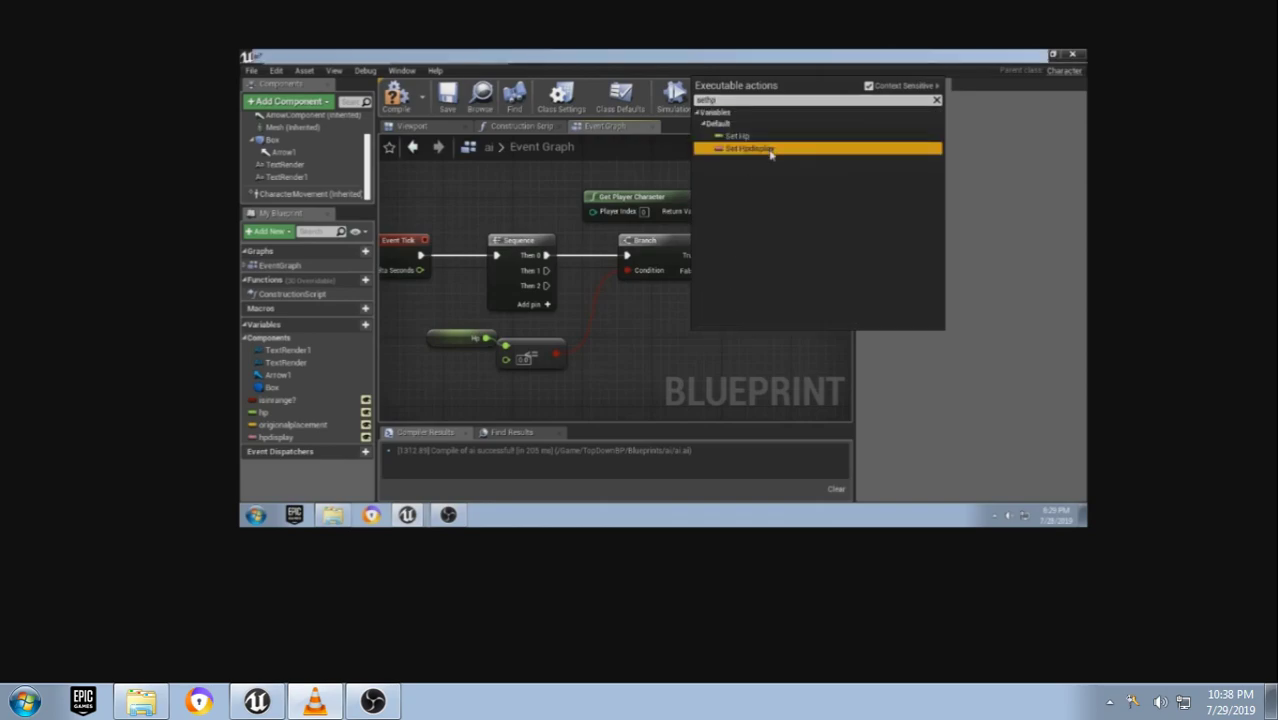
drag(705, 336, 675, 313)
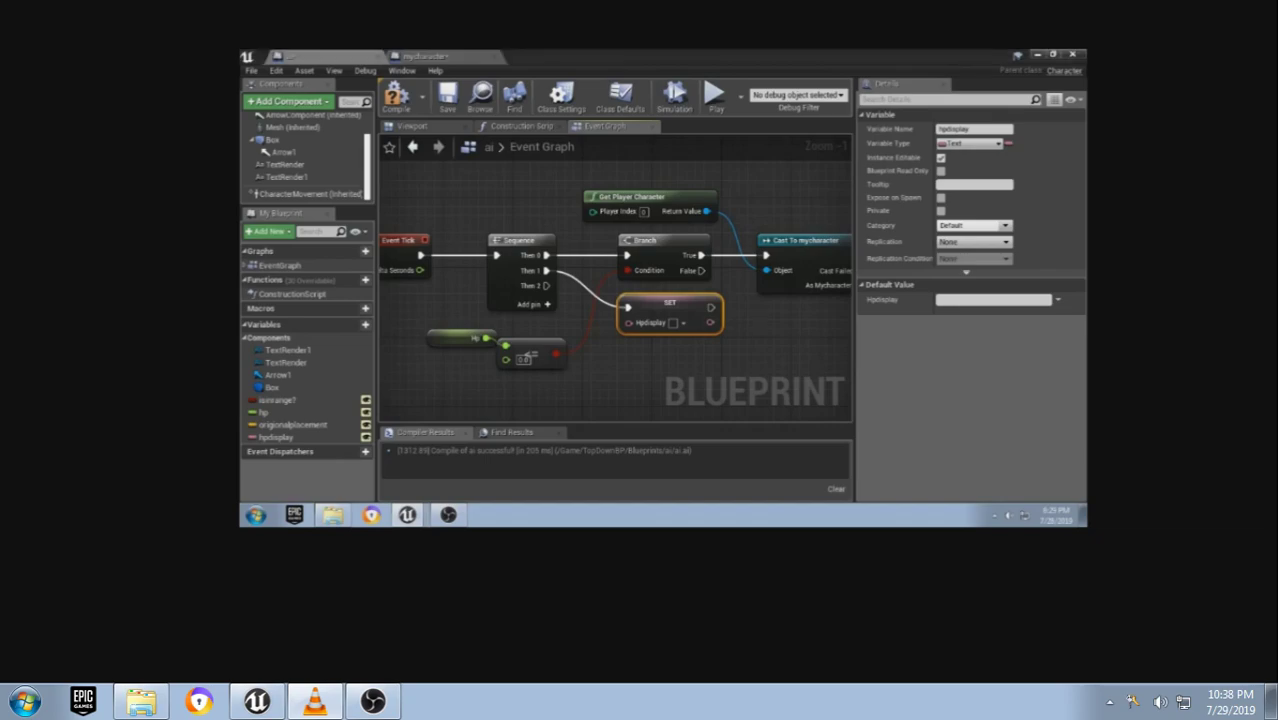
click(265, 412)
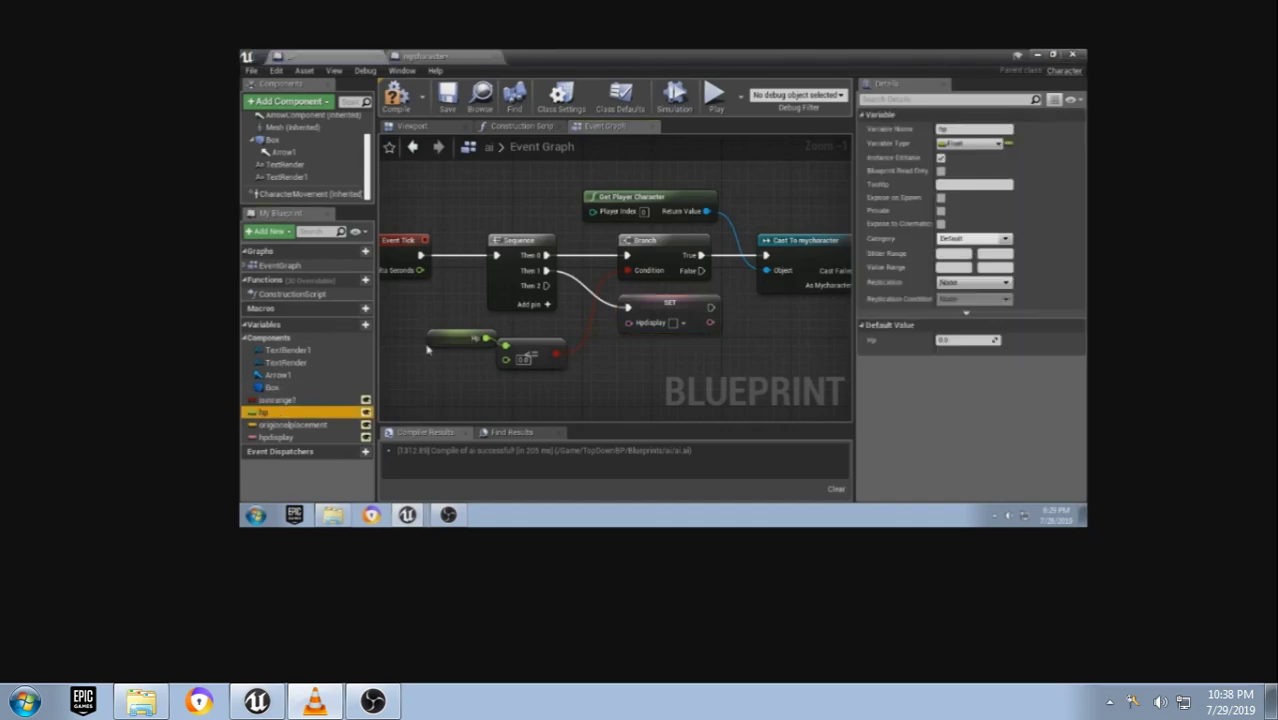
drag(491, 389, 490, 390)
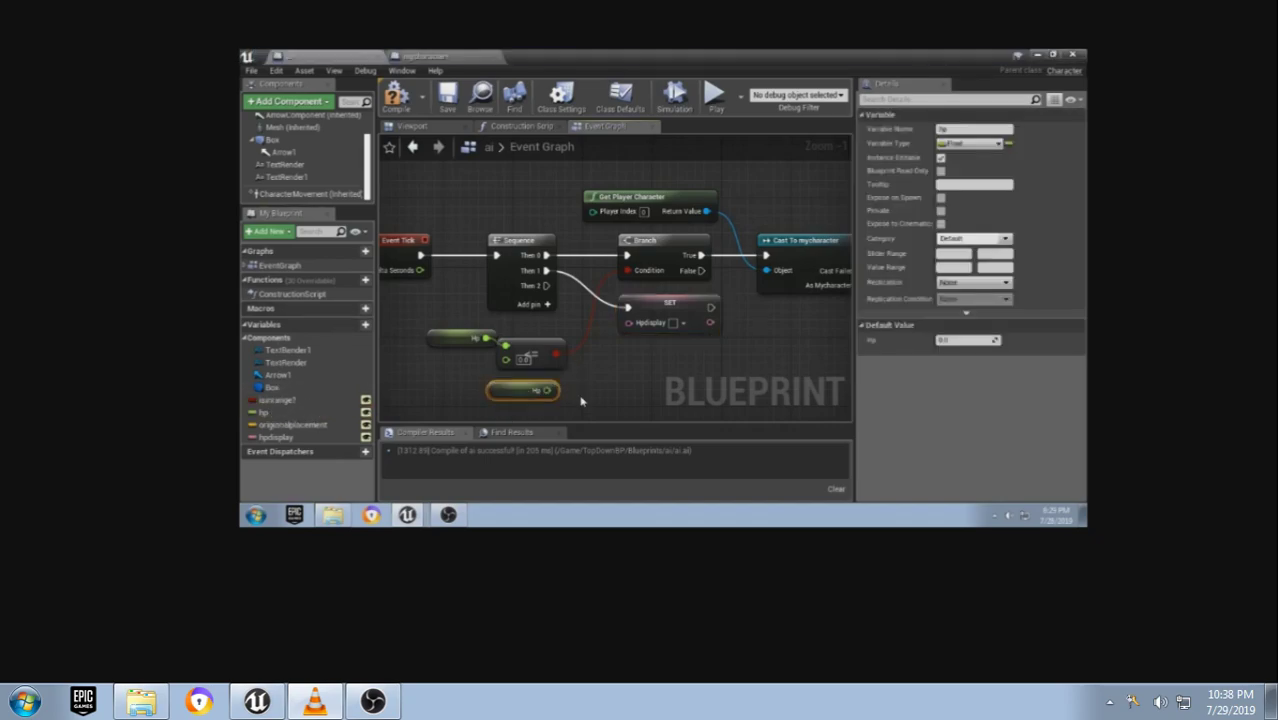
right_drag(575, 401, 503, 361)
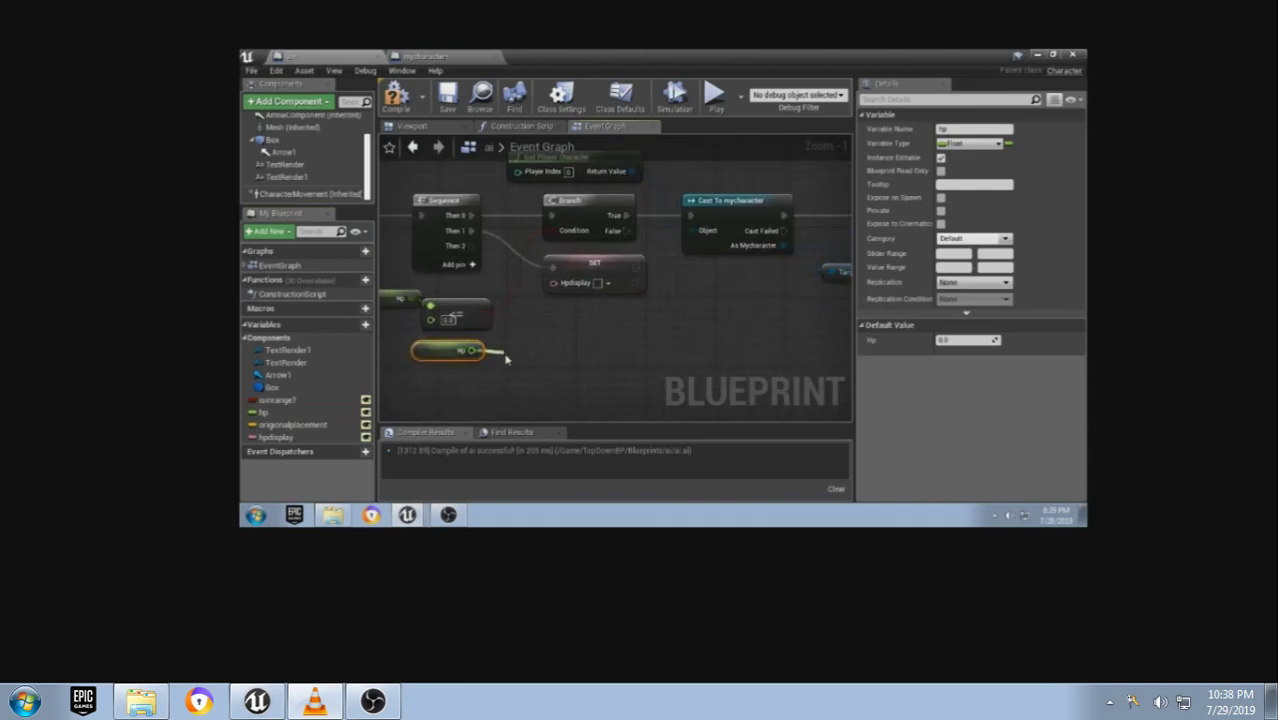